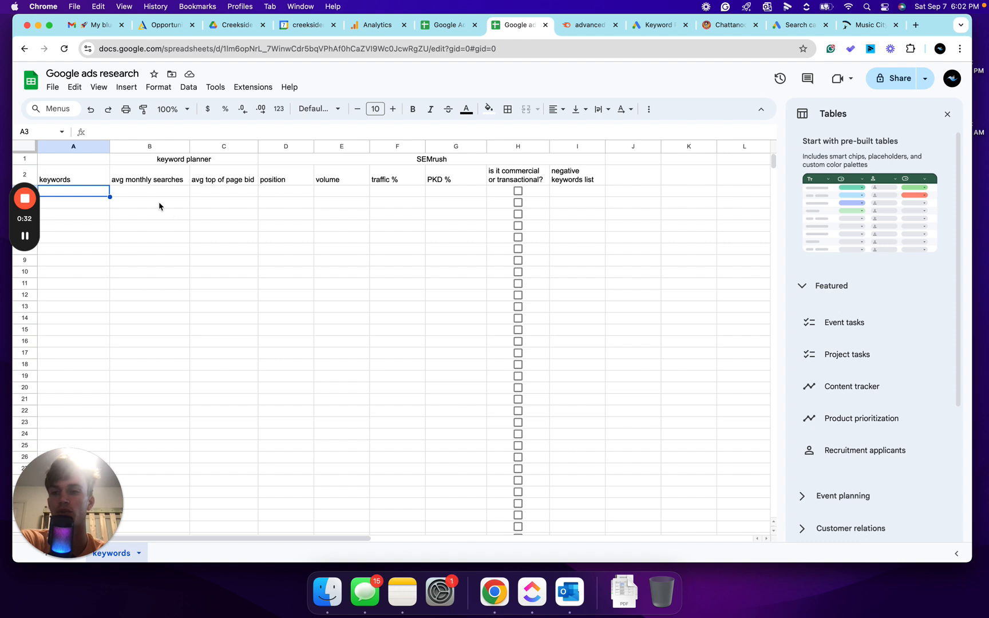
{"action": "left_click", "coordinate": [138, 552]}
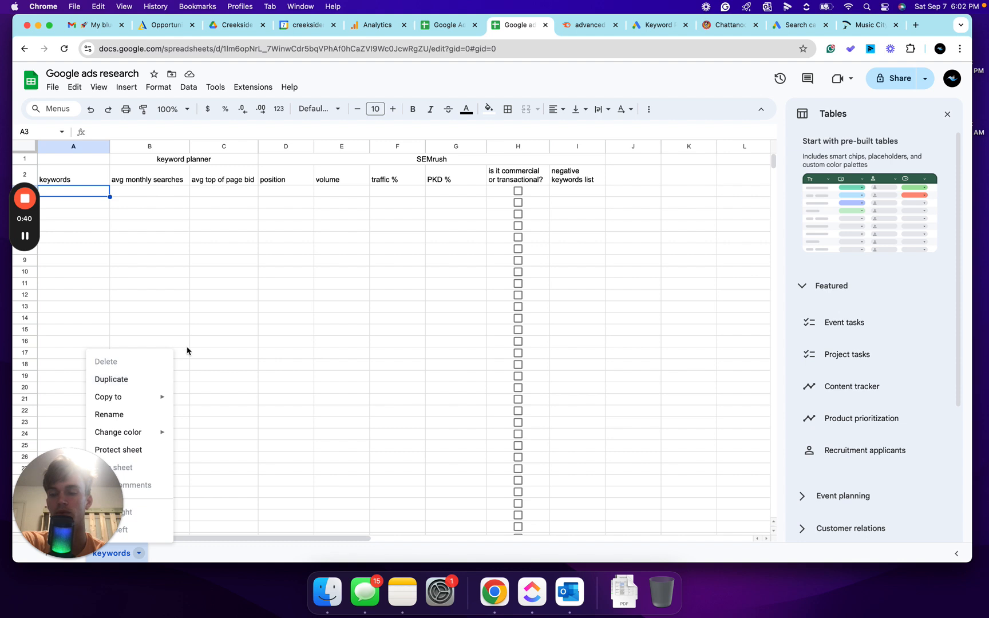
{"action": "left_click", "coordinate": [220, 251]}
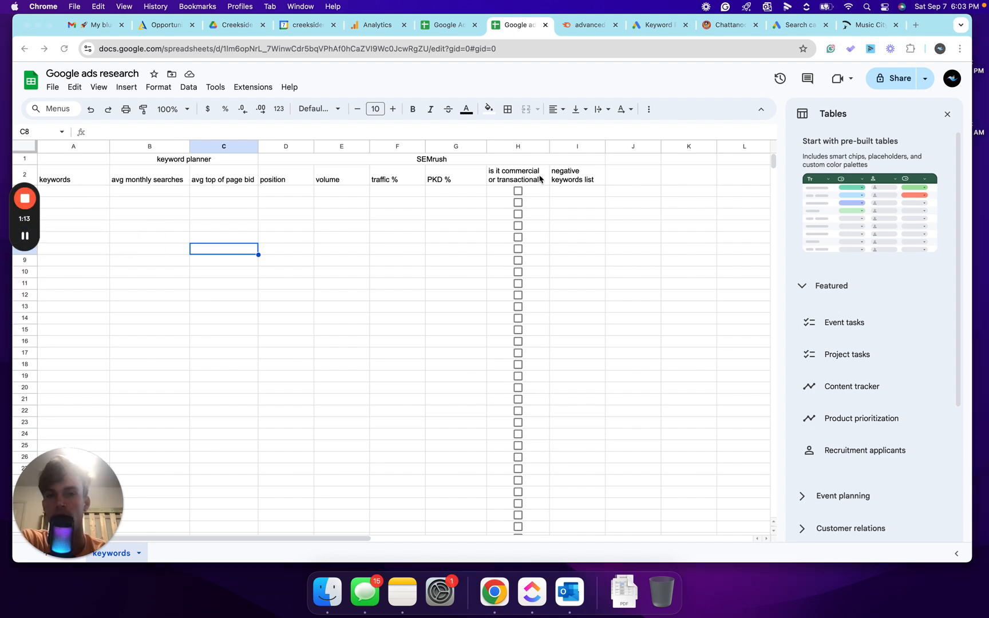
{"action": "left_click", "coordinate": [585, 28]}
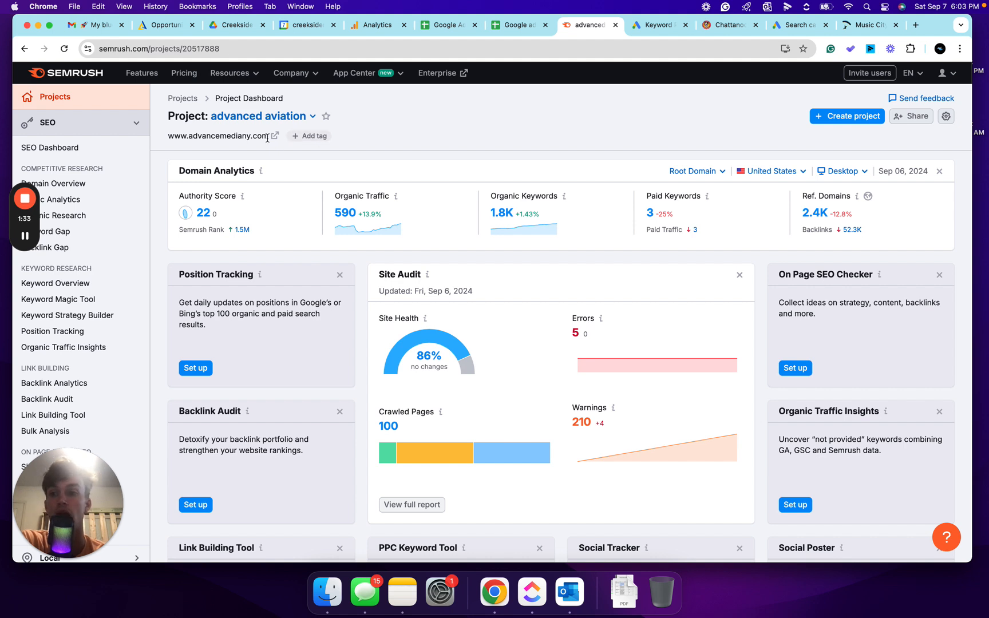
{"action": "left_click", "coordinate": [94, 148]}
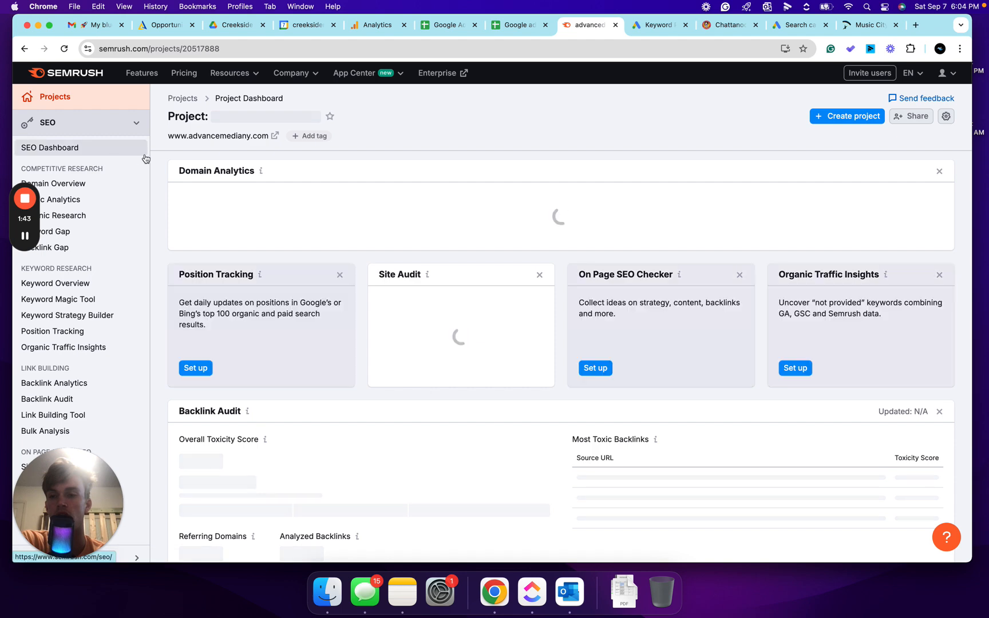
{"action": "left_click", "coordinate": [80, 184]}
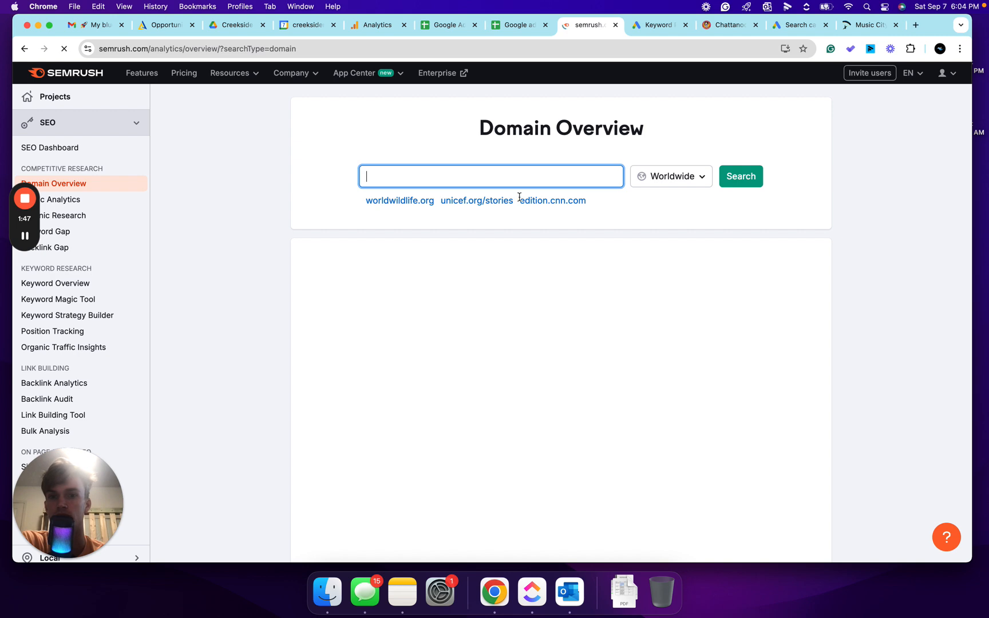
{"action": "left_click", "coordinate": [726, 25]}
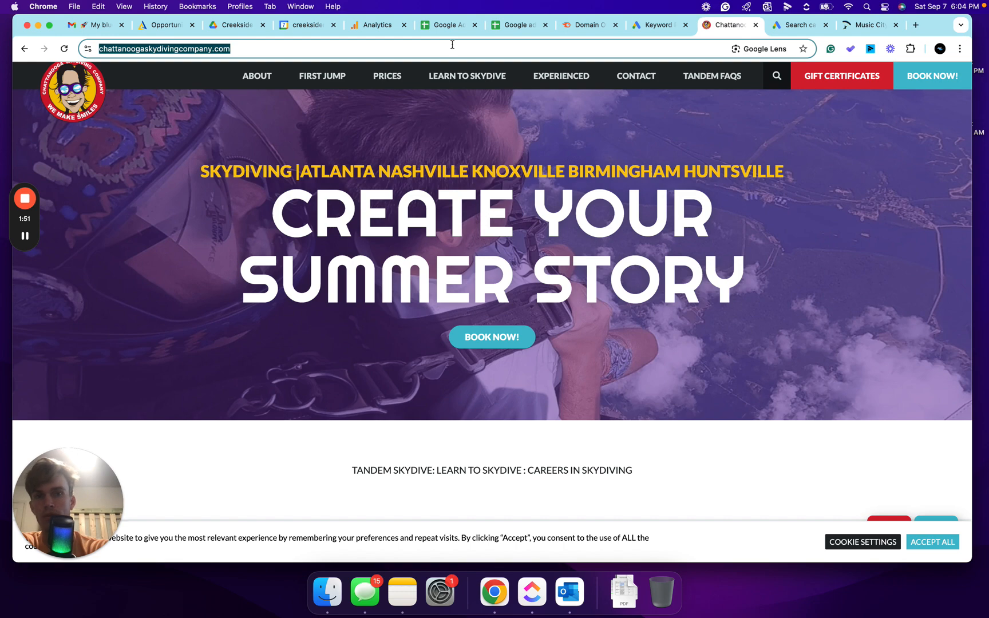
{"action": "left_click", "coordinate": [588, 28]}
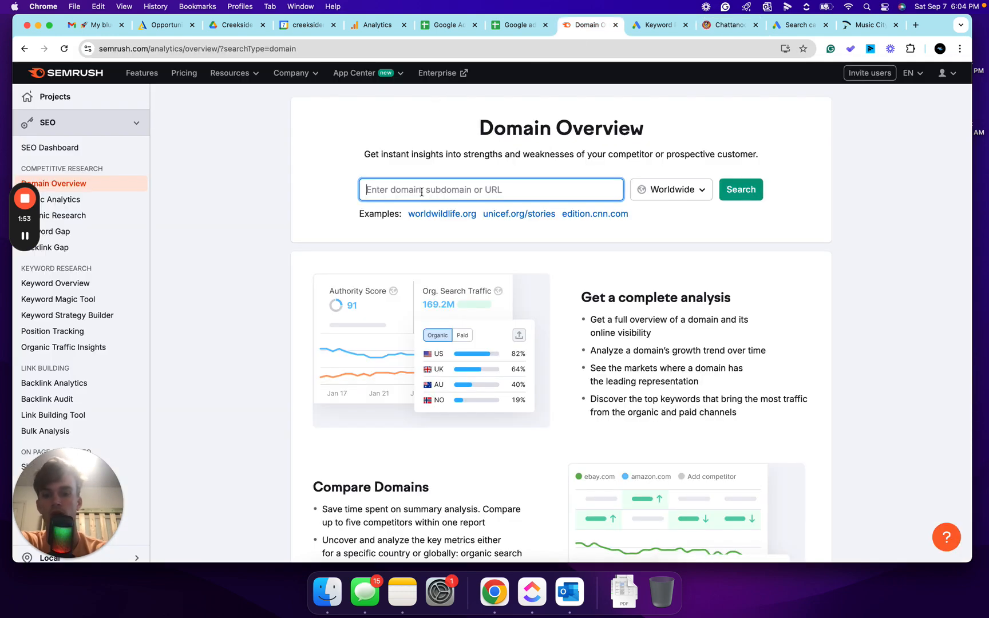
{"action": "type", "text": "https://www.chattanoogaskydivingcompany.com/"}
{"action": "left_click", "coordinate": [724, 195]}
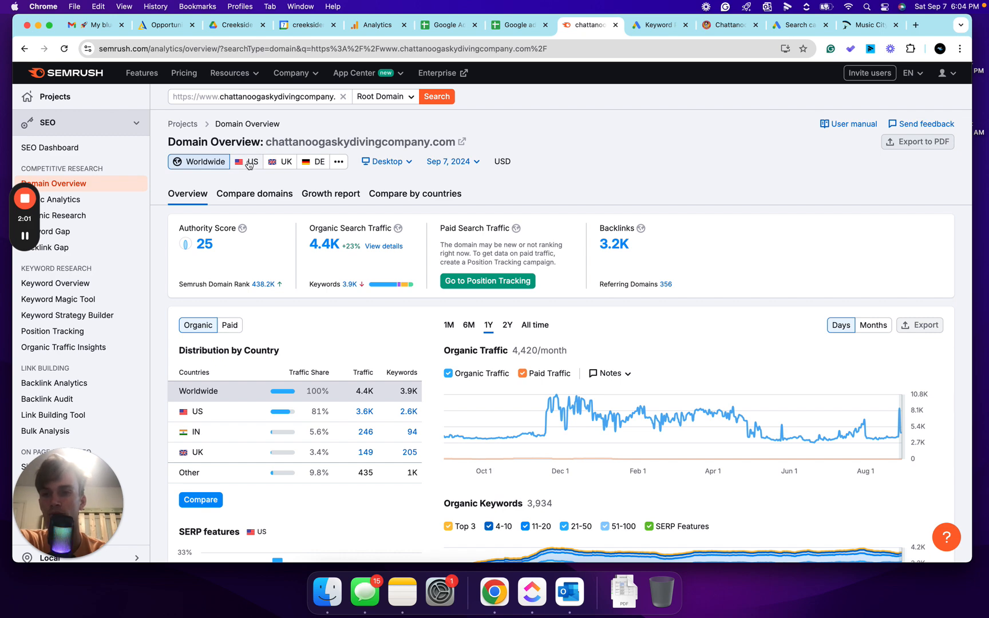
{"action": "left_click", "coordinate": [249, 165]}
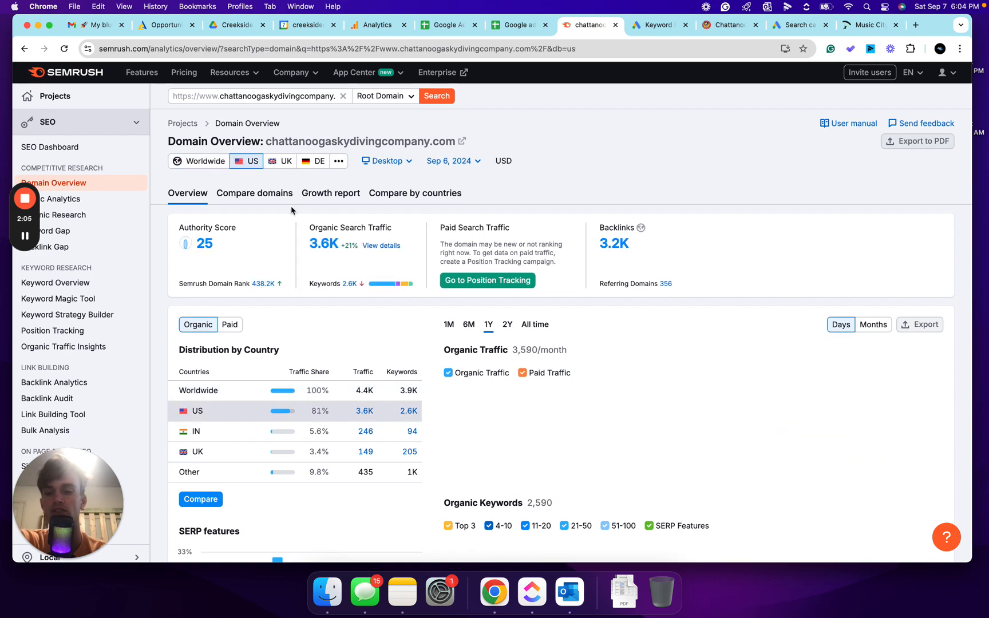
Step: Copy the first top organic keyword, "skydiving", from the Domain Overview into cell A3 of the Google ads research sheet
{"action": "scroll", "coordinate": [291, 210], "scroll_direction": "down", "scroll_amount": 5}
{"action": "scroll", "coordinate": [291, 210], "scroll_direction": "down", "scroll_amount": 2}
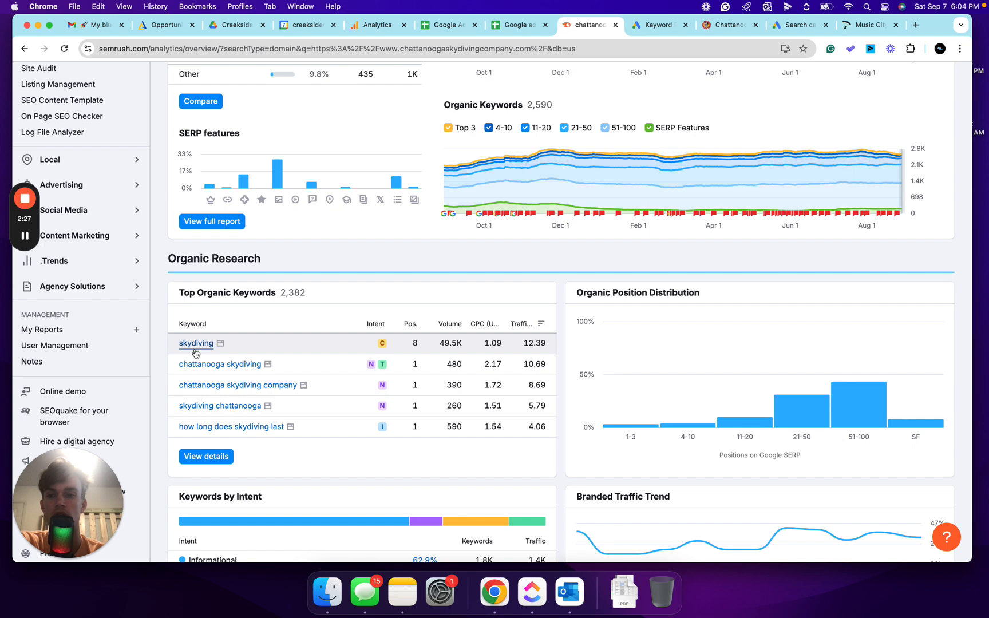
{"action": "left_click_drag", "start_coordinate": [178, 344], "coordinate": [210, 345]}
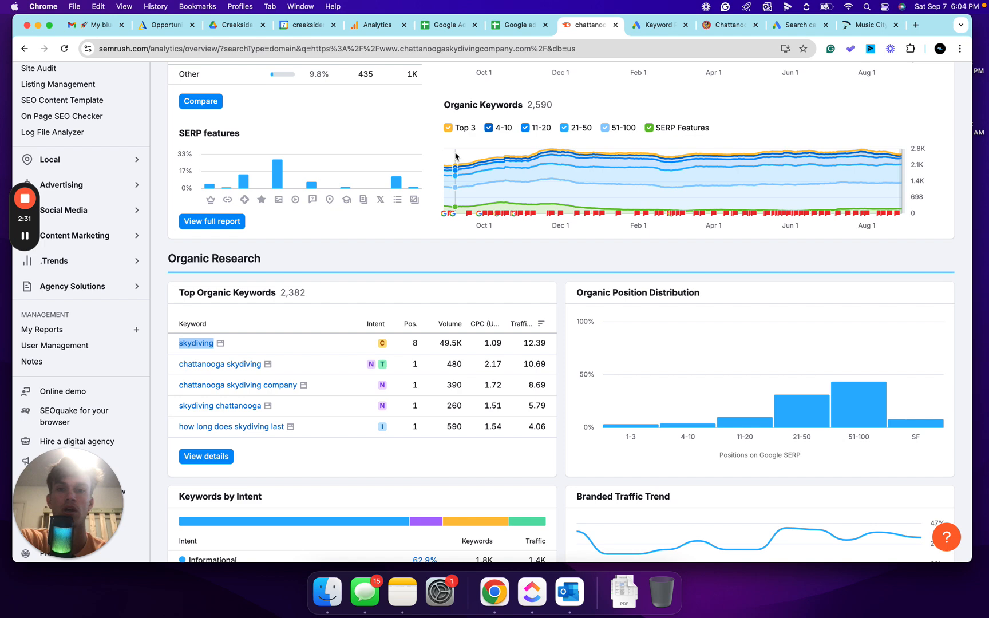
{"action": "left_click", "coordinate": [517, 26]}
{"action": "left_click", "coordinate": [72, 194]}
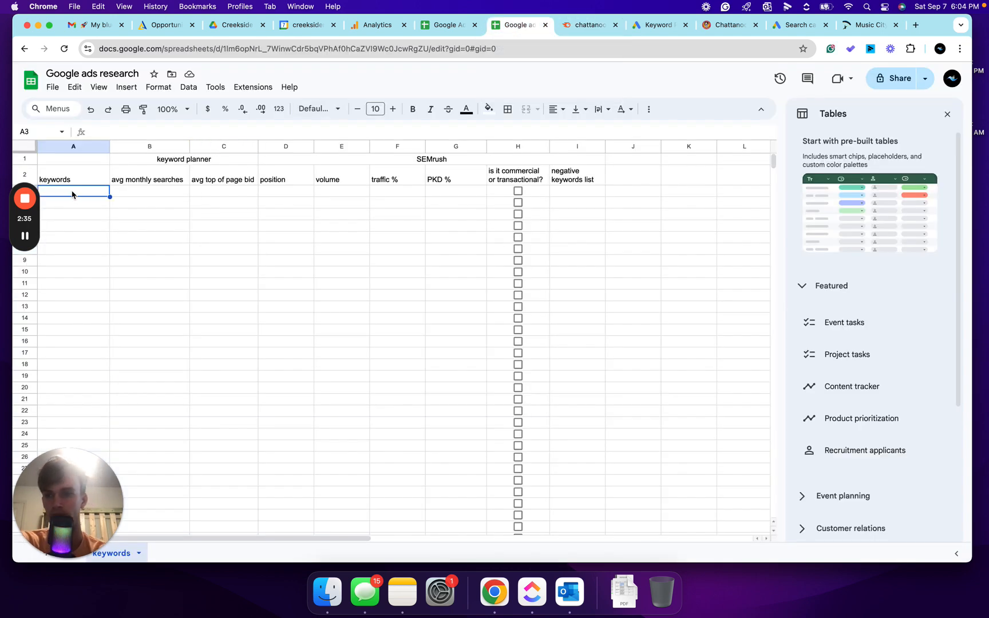
{"action": "type", "text": "skydiving"}
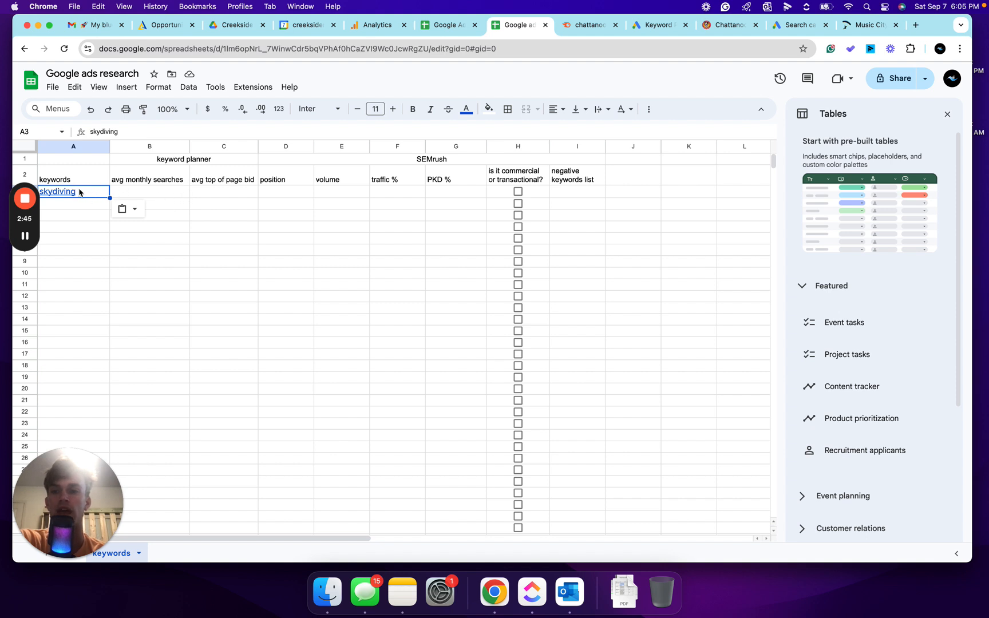
Step: Look up the skydiving keyword's ranking position in Semrush and enter 8 in the sheet's position column, cell D3
{"action": "left_click", "coordinate": [583, 32]}
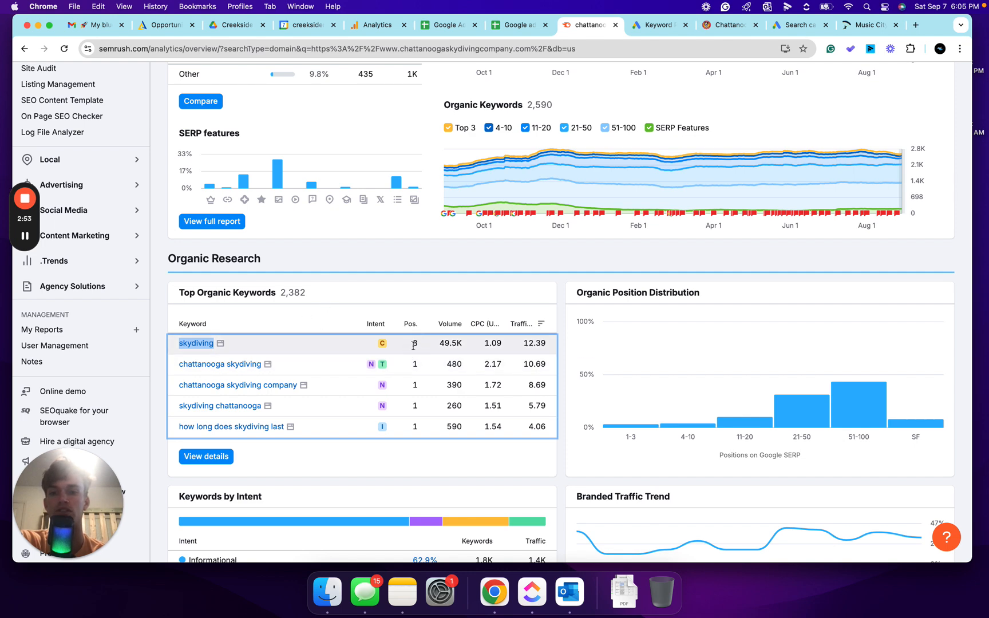
{"action": "left_click", "coordinate": [518, 26]}
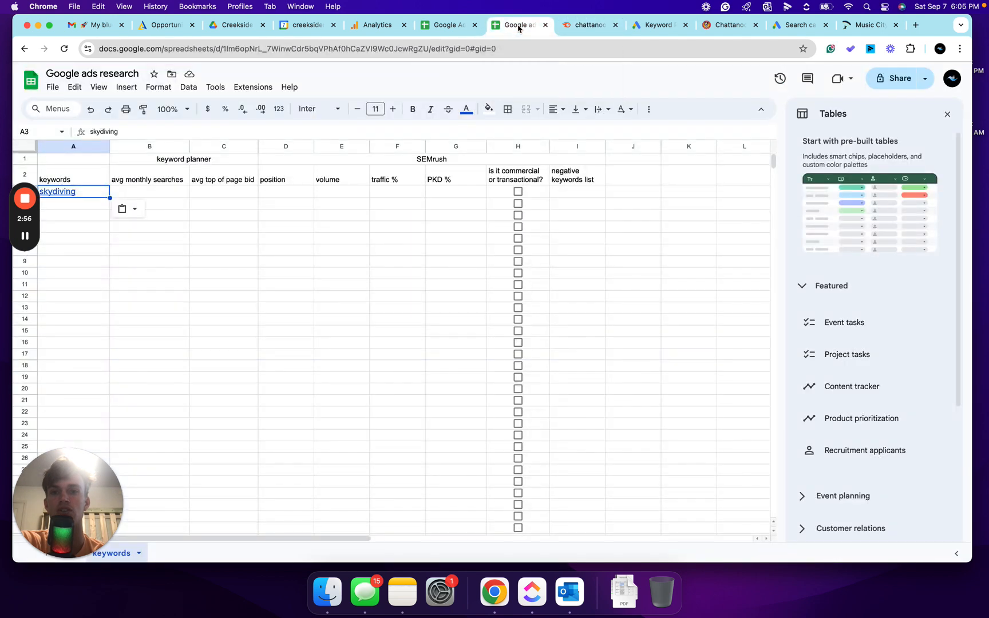
{"action": "left_click", "coordinate": [300, 192]}
{"action": "type", "text": "8"}
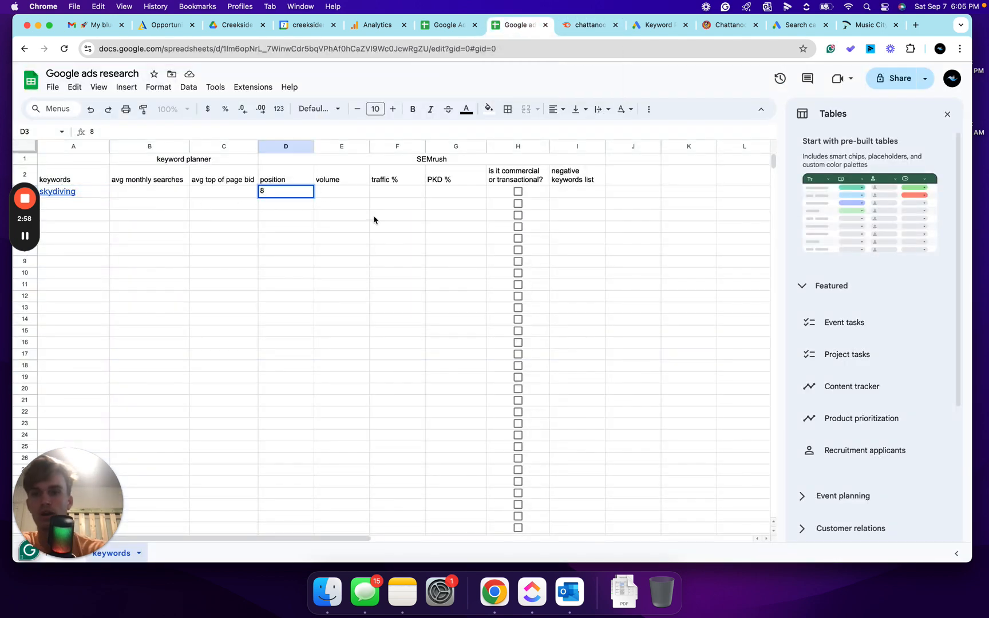
Step: Check the skydiving keyword's search volume in Semrush and enter 49500 in the sheet's volume column, cell E3
{"action": "left_click", "coordinate": [571, 25]}
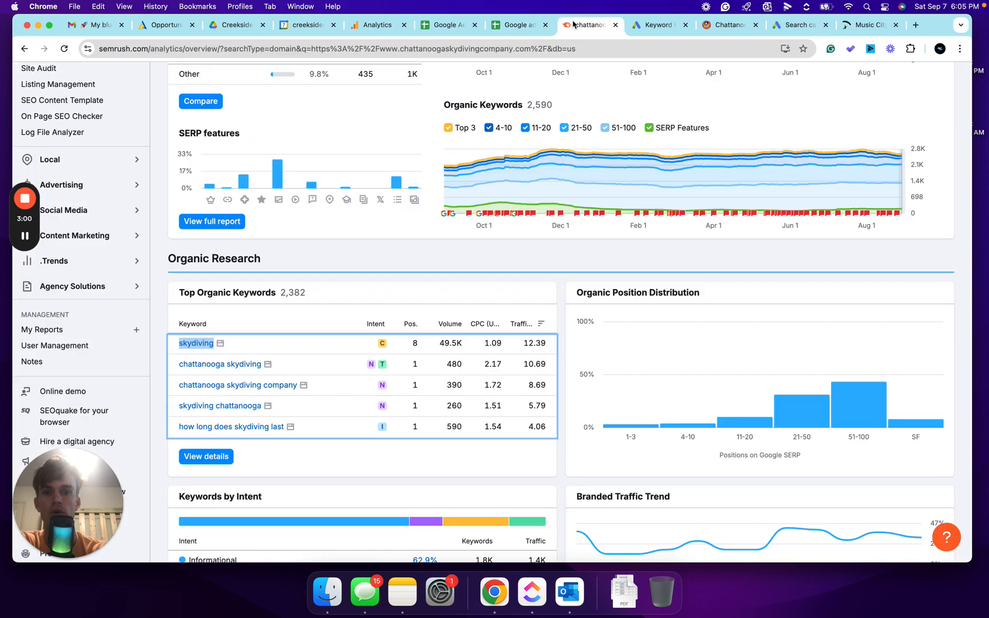
{"action": "left_click", "coordinate": [513, 26]}
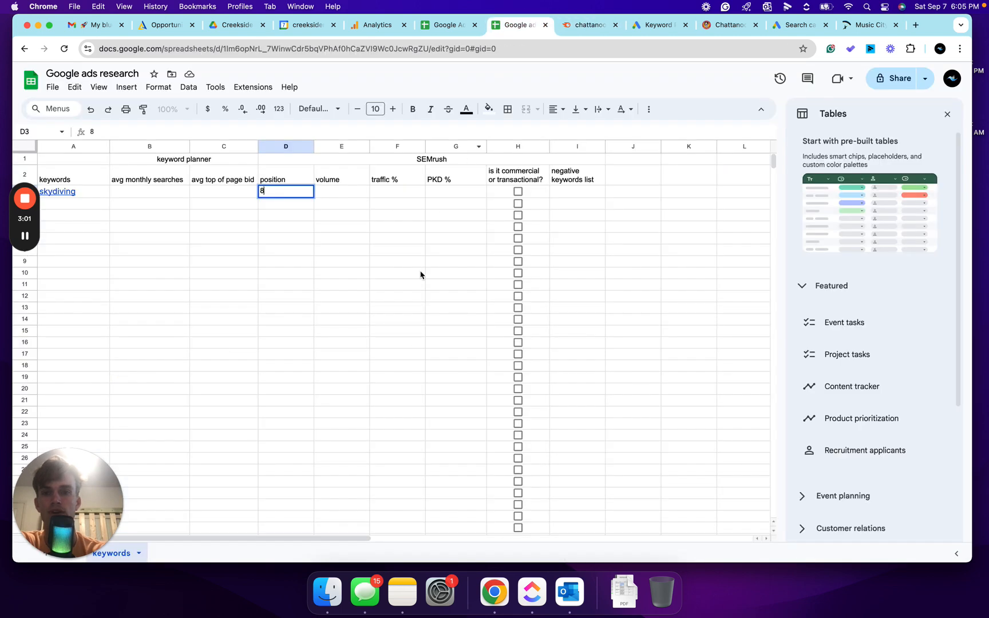
{"action": "left_click", "coordinate": [348, 193]}
{"action": "type", "text": "49500"}
Step: Check the skydiving keyword's traffic share in Semrush and enter 12.4% in the sheet's traffic % column, cell F3
{"action": "left_click", "coordinate": [402, 199]}
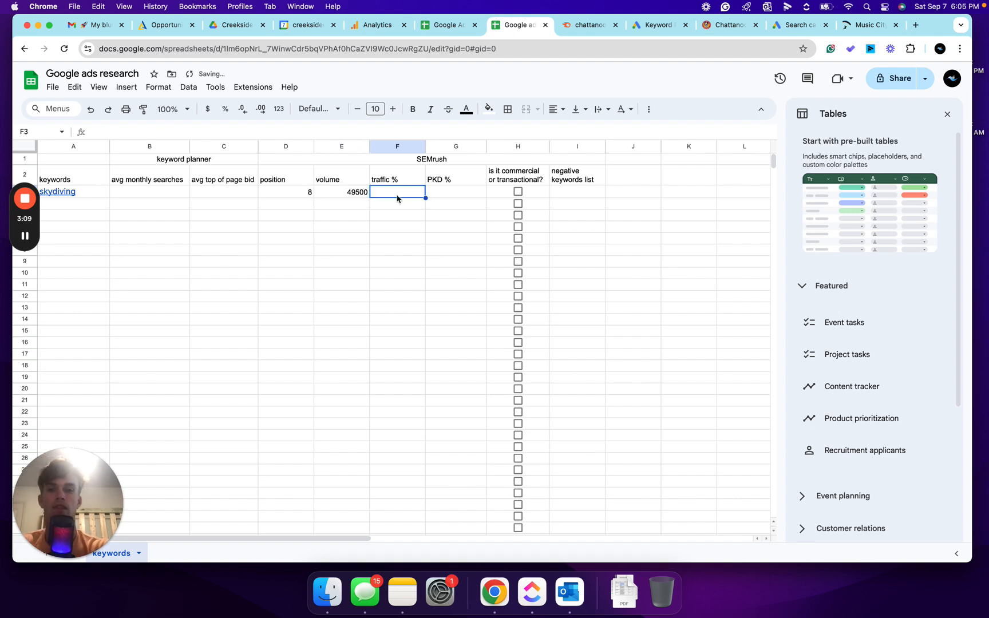
{"action": "left_click", "coordinate": [574, 25]}
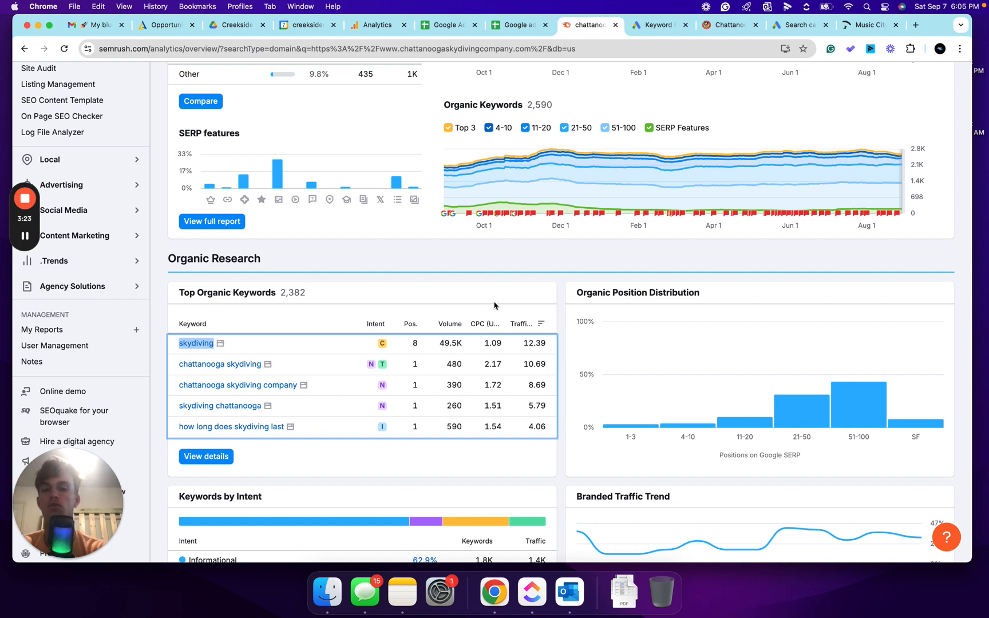
{"action": "left_click", "coordinate": [521, 32]}
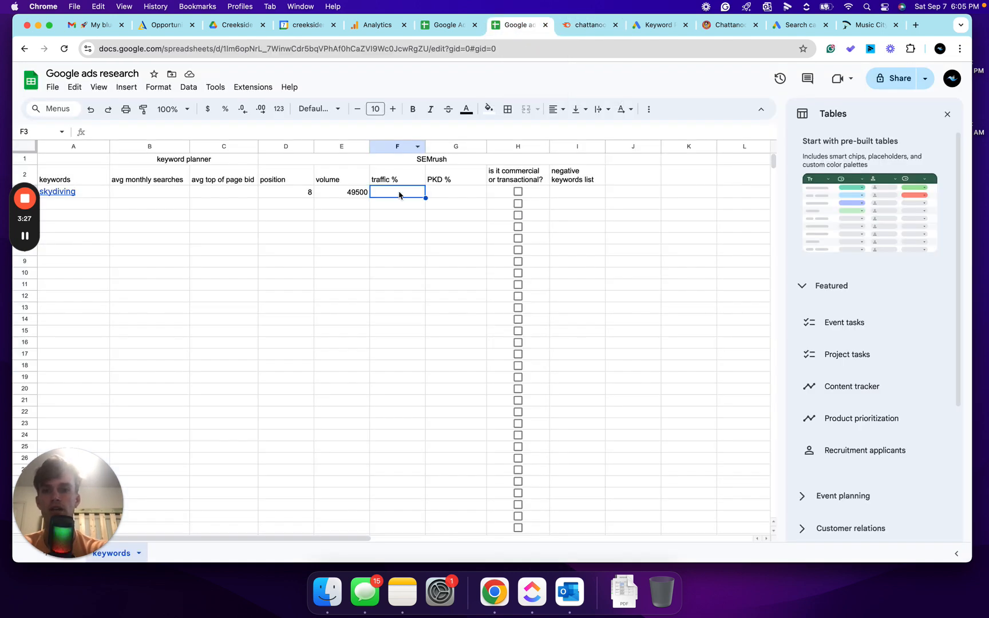
{"action": "type", "text": "12.4%"}
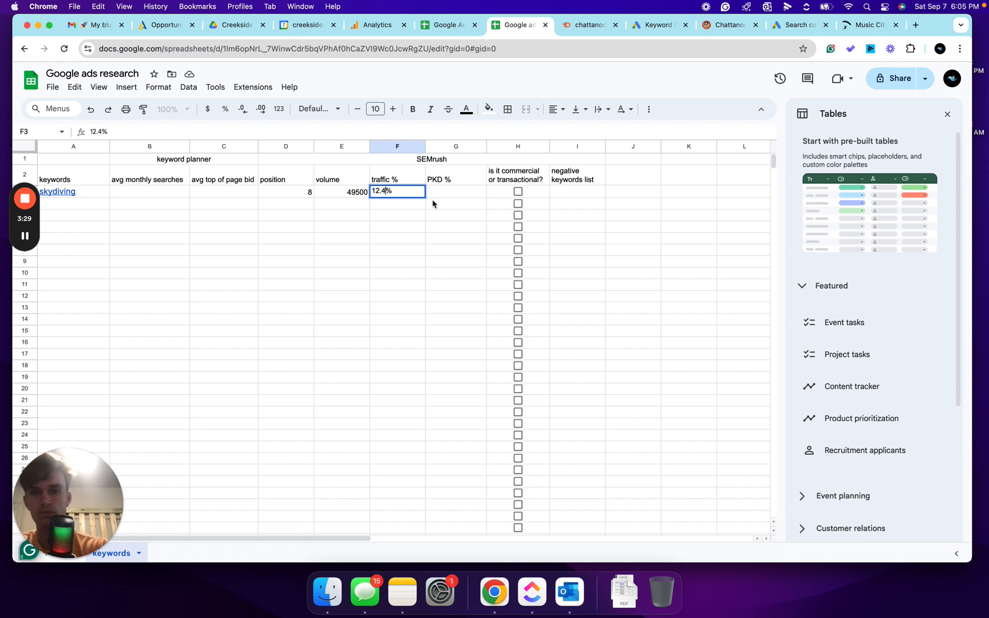
{"action": "left_click", "coordinate": [449, 196]}
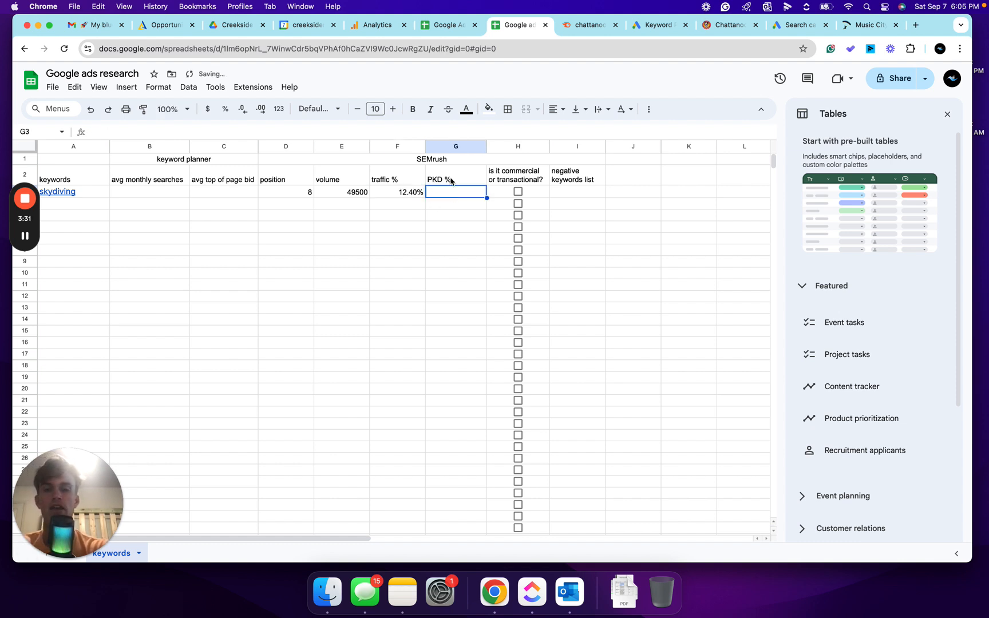
Step: Return to Semrush and open the Keyword Magic Tool from the advertising toolkit
{"action": "left_click", "coordinate": [585, 25]}
{"action": "scroll", "coordinate": [108, 134], "scroll_direction": "up", "scroll_amount": 3}
{"action": "scroll", "coordinate": [107, 134], "scroll_direction": "up", "scroll_amount": 4}
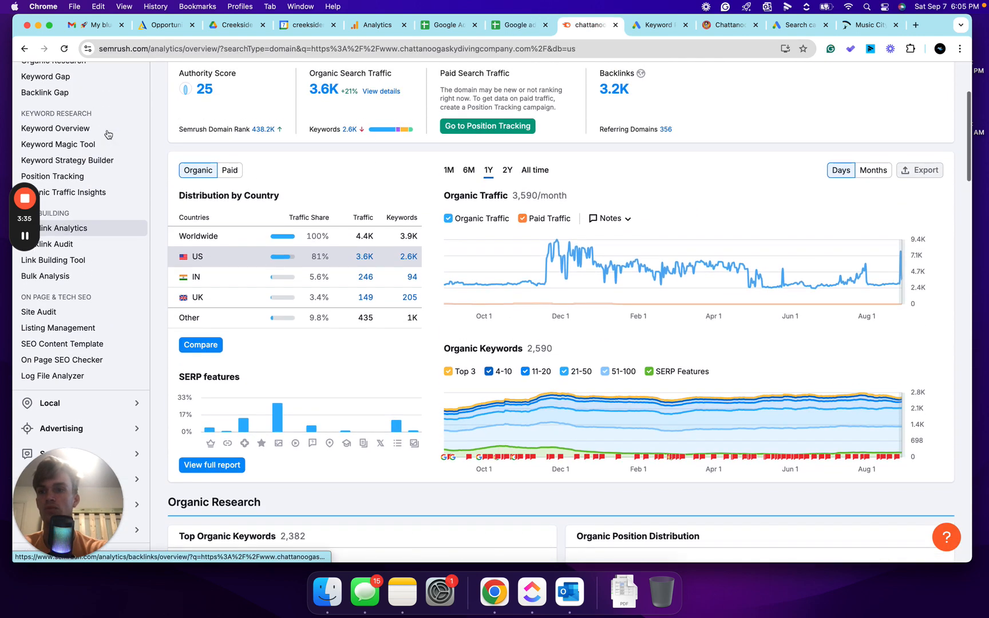
{"action": "scroll", "coordinate": [100, 258], "scroll_direction": "down", "scroll_amount": 5}
{"action": "left_click", "coordinate": [97, 303]}
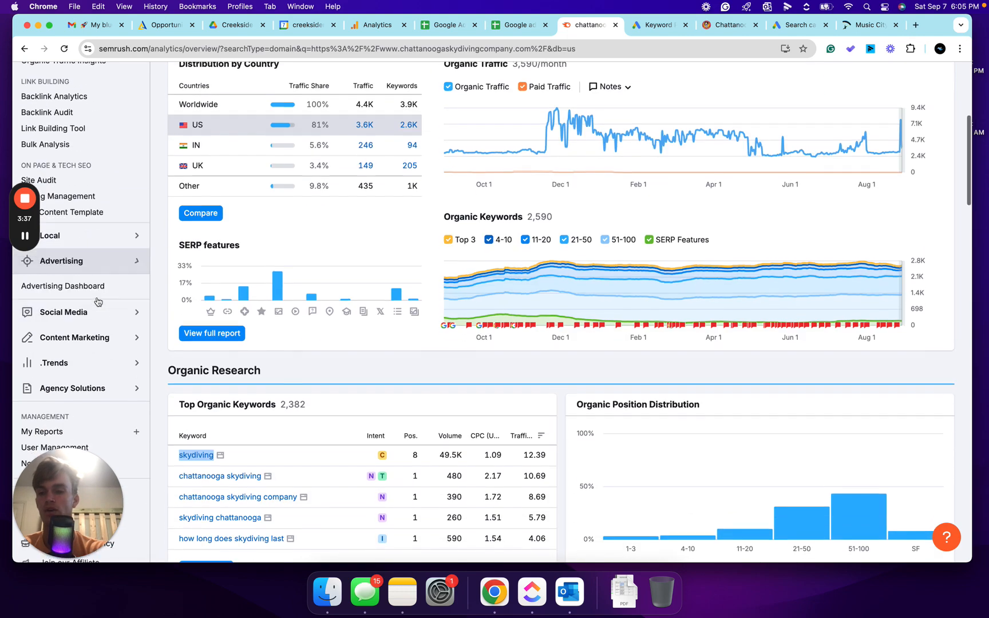
{"action": "scroll", "coordinate": [95, 229], "scroll_direction": "up", "scroll_amount": 4}
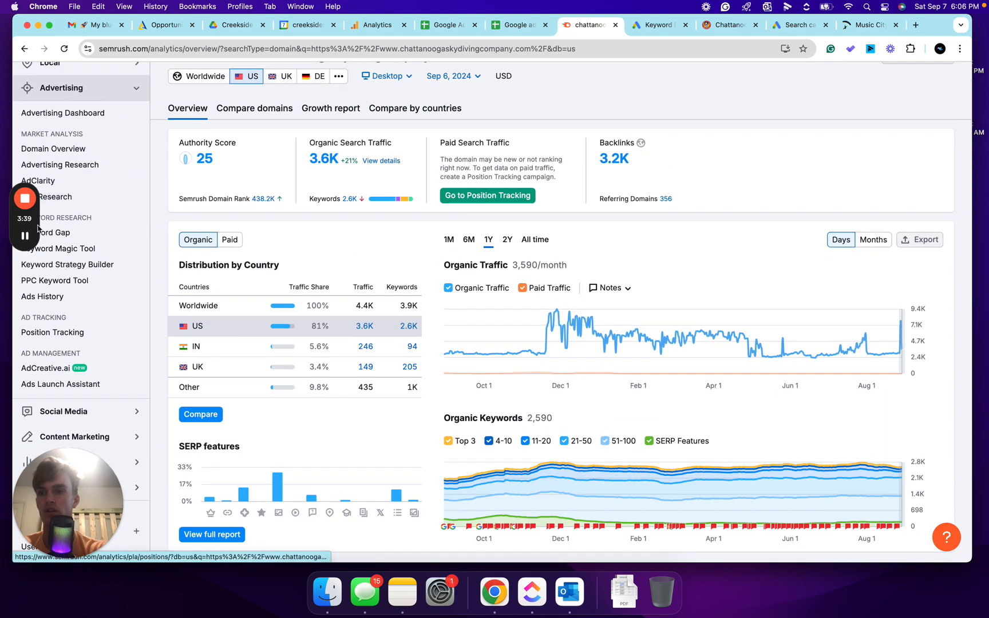
{"action": "left_click", "coordinate": [68, 149]}
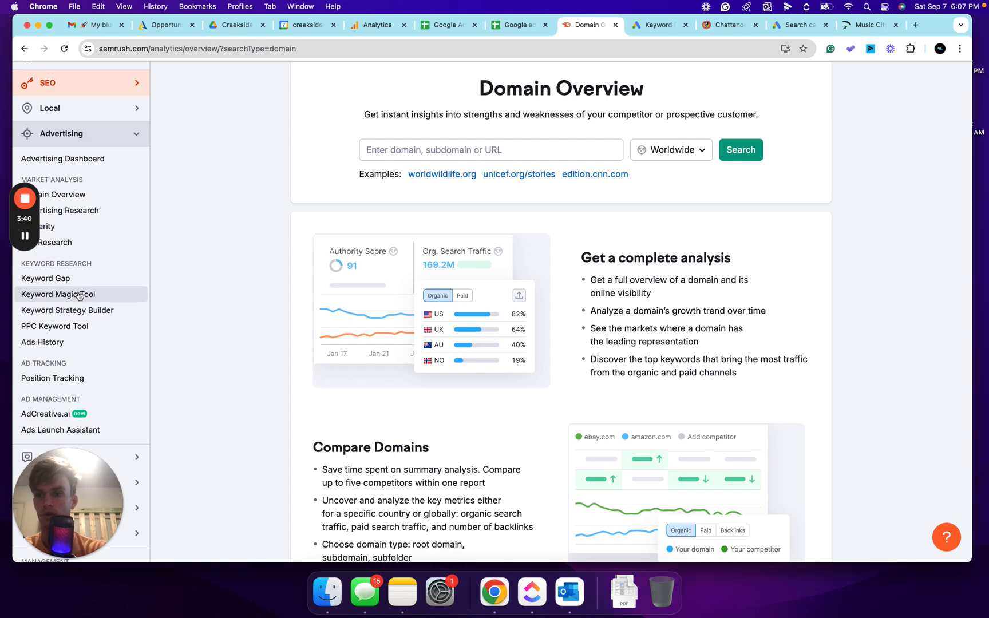
{"action": "left_click", "coordinate": [96, 294]}
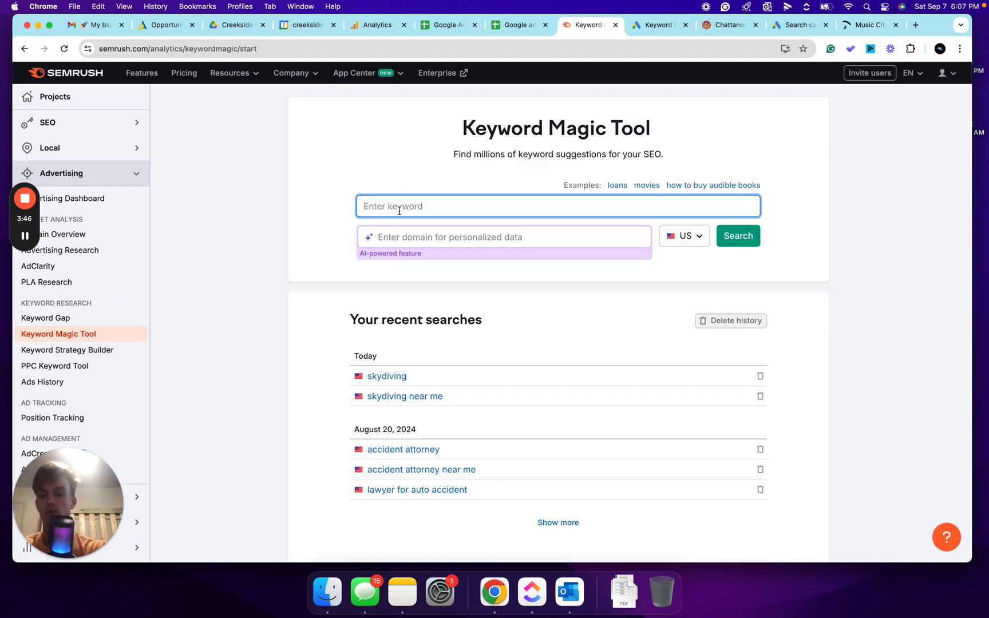
{"action": "type", "text": "skydiving"}
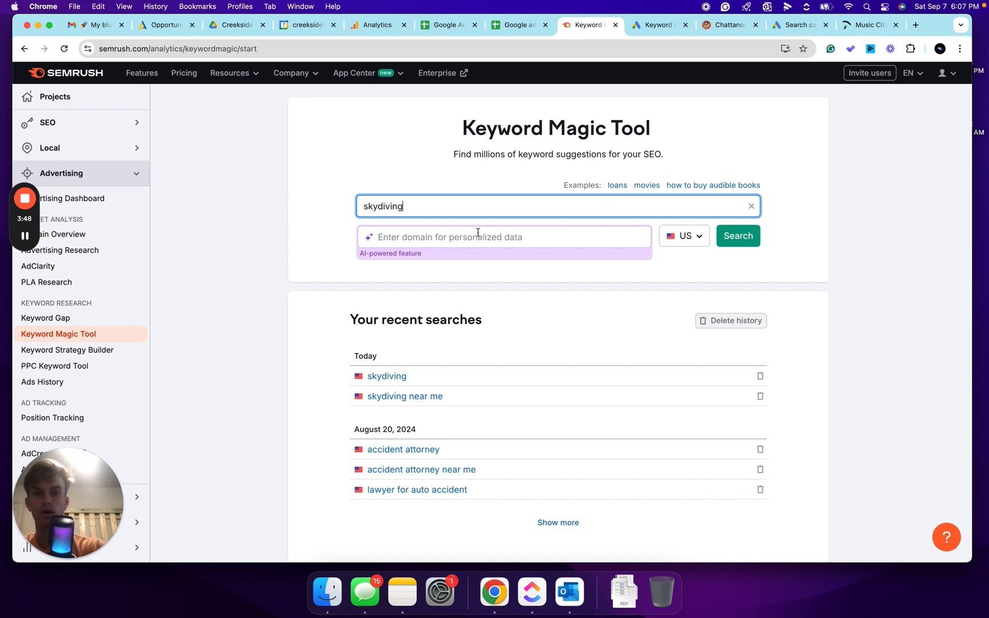
{"action": "left_click", "coordinate": [724, 26]}
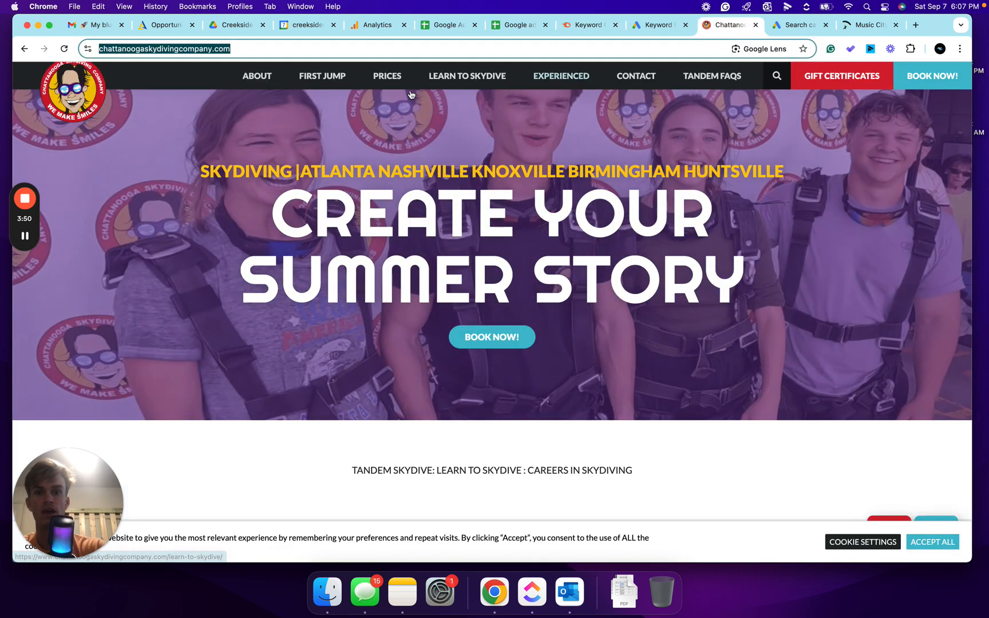
{"action": "left_click", "coordinate": [587, 26]}
{"action": "left_click", "coordinate": [411, 239]}
{"action": "type", "text": "www.chattanoogaskydivingcompany.com"}
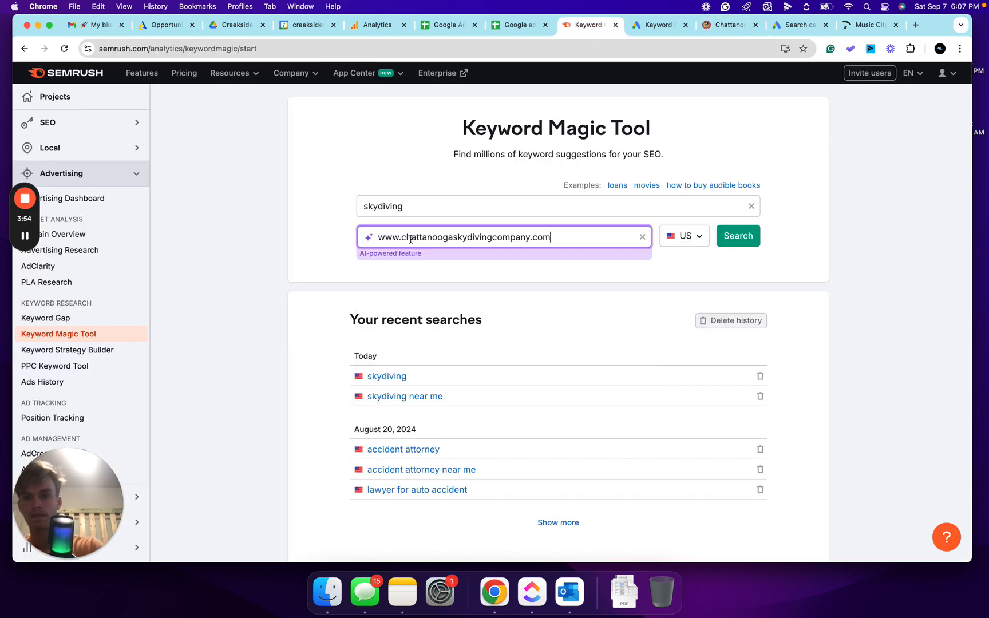
{"action": "left_click", "coordinate": [736, 238]}
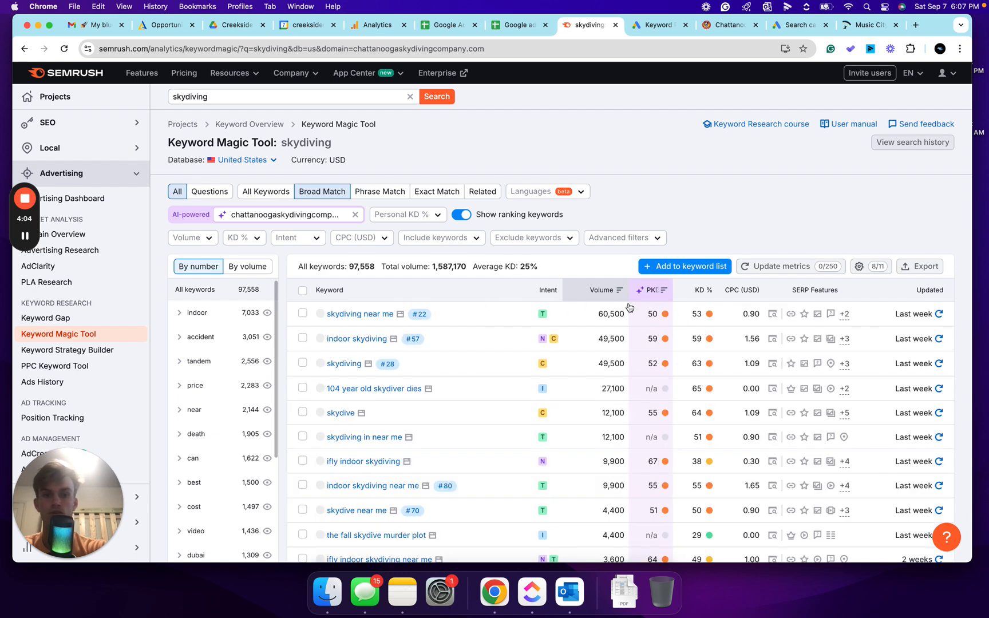
Step: Review the skydiving keyword's metrics in the Keyword Magic Tool against the research sheet's columns and the Google Ads Keyword Planner
{"action": "scroll", "coordinate": [617, 318], "scroll_direction": "down", "scroll_amount": 2}
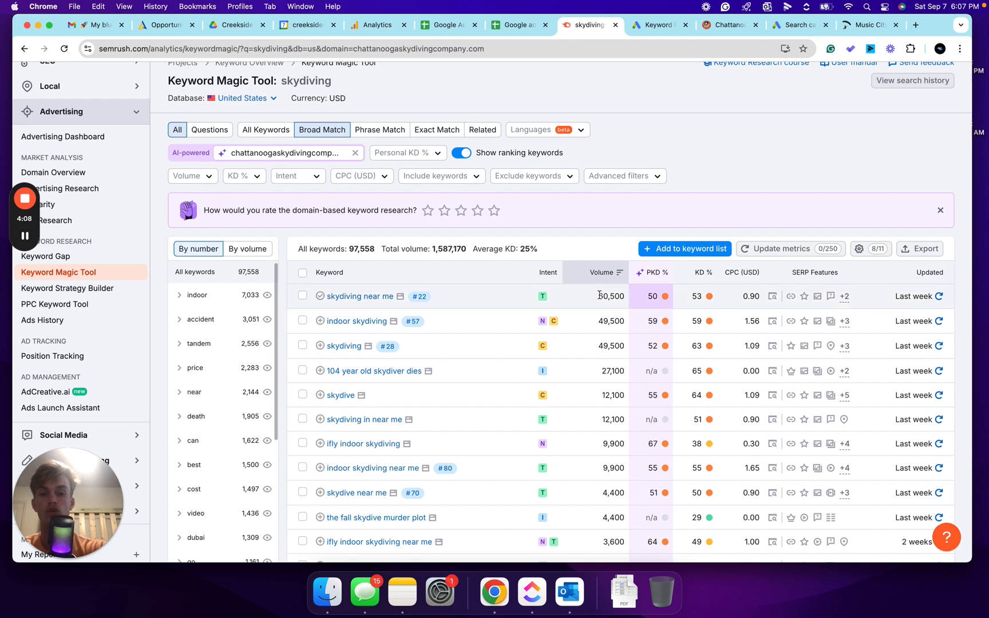
{"action": "left_click", "coordinate": [511, 24]}
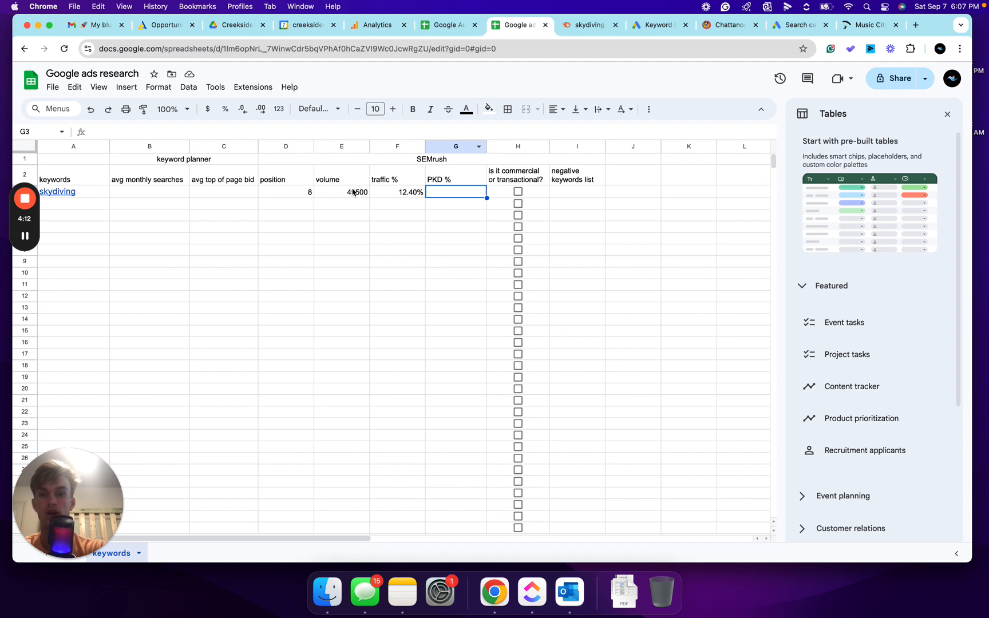
{"action": "left_click", "coordinate": [583, 26]}
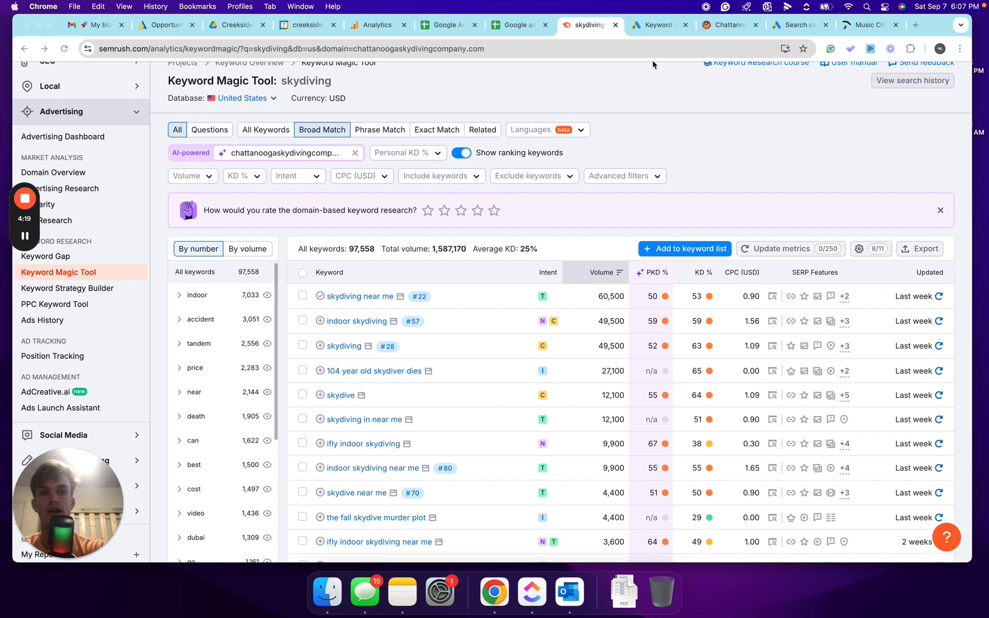
{"action": "left_click", "coordinate": [659, 27]}
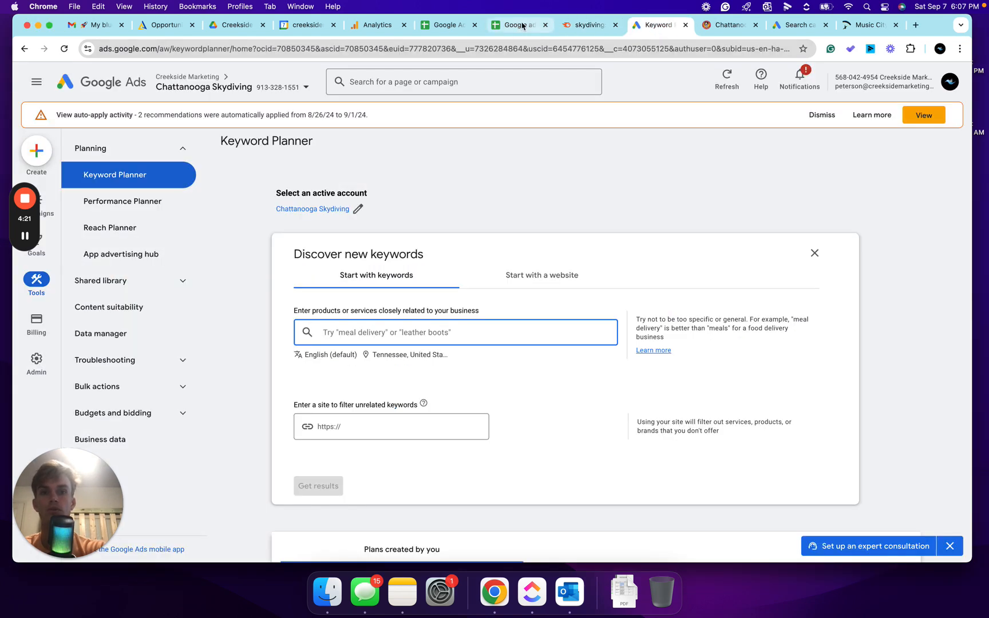
{"action": "left_click", "coordinate": [523, 26]}
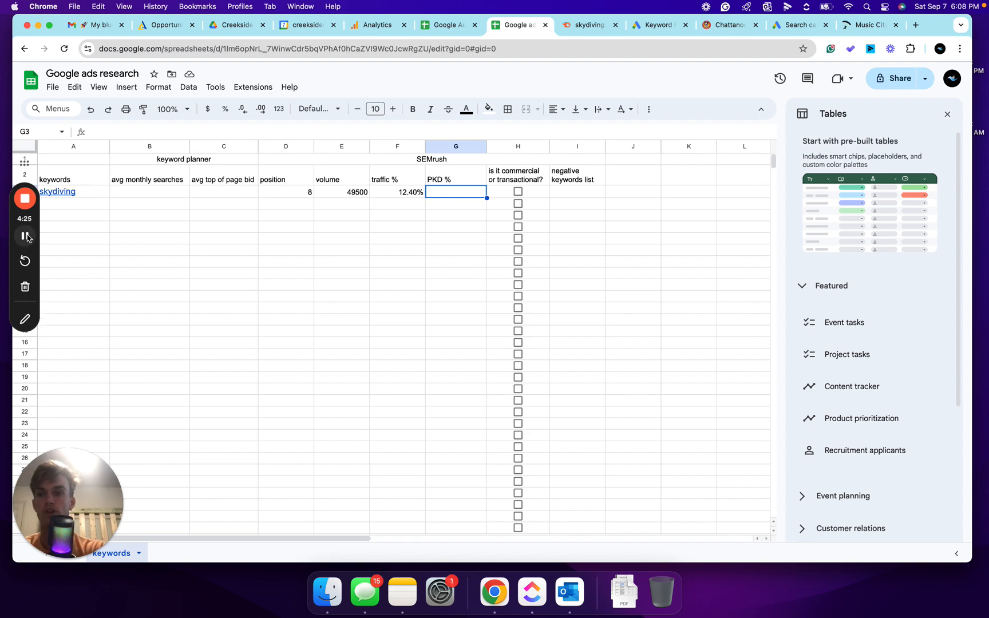
{"action": "key", "text": "ctrl+Tab"}
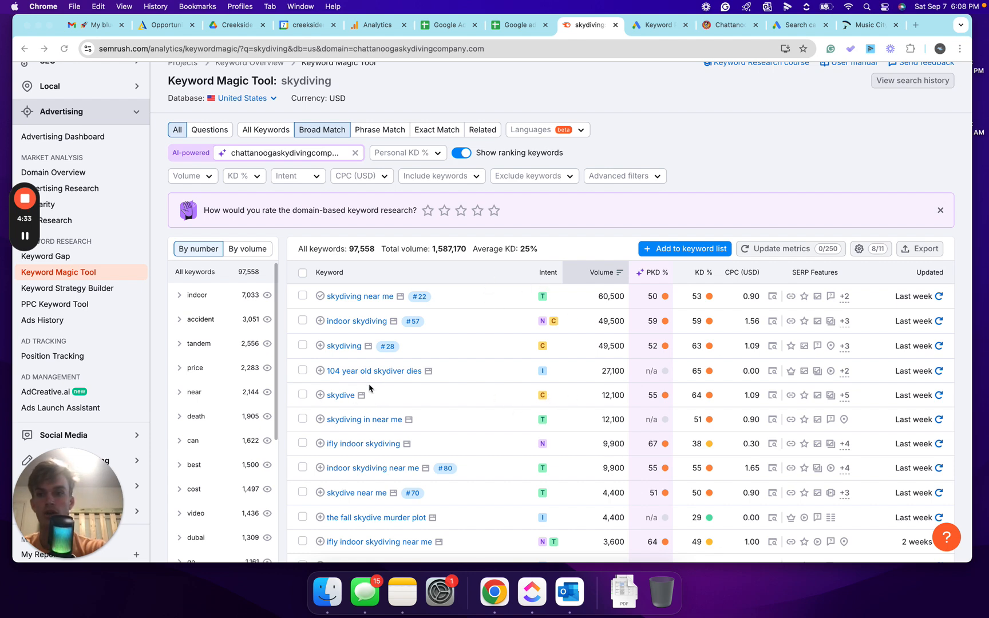
{"action": "scroll", "coordinate": [366, 232], "scroll_direction": "up", "scroll_amount": 2}
{"action": "scroll", "coordinate": [375, 349], "scroll_direction": "down", "scroll_amount": 2}
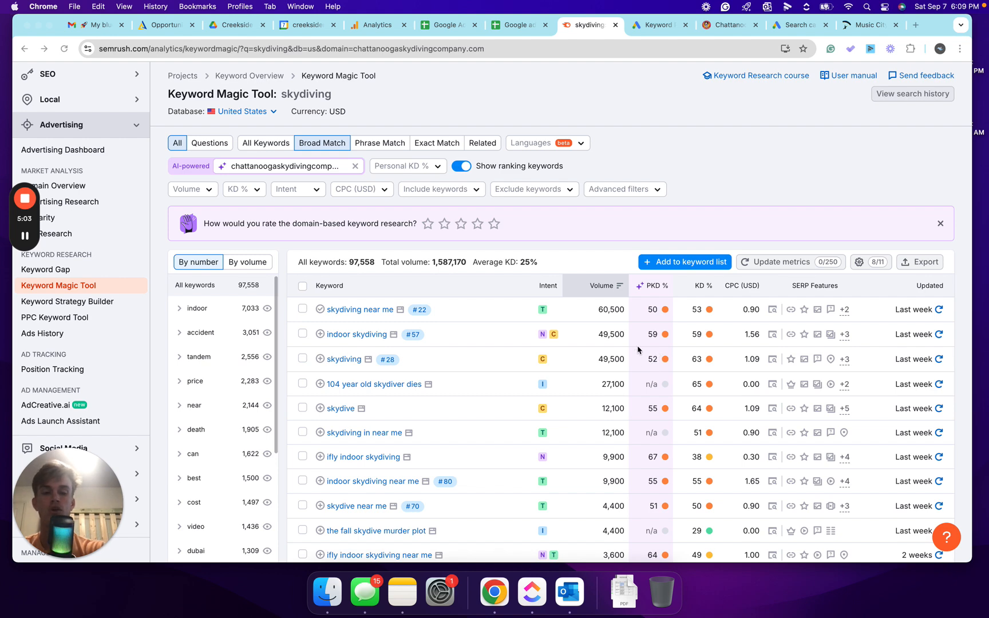
Step: Enter 52% as the skydiving keyword's PKD % in cell G3 of the Google ads research sheet
{"action": "left_click", "coordinate": [520, 25]}
{"action": "left_click", "coordinate": [466, 183]}
{"action": "left_click", "coordinate": [451, 195]}
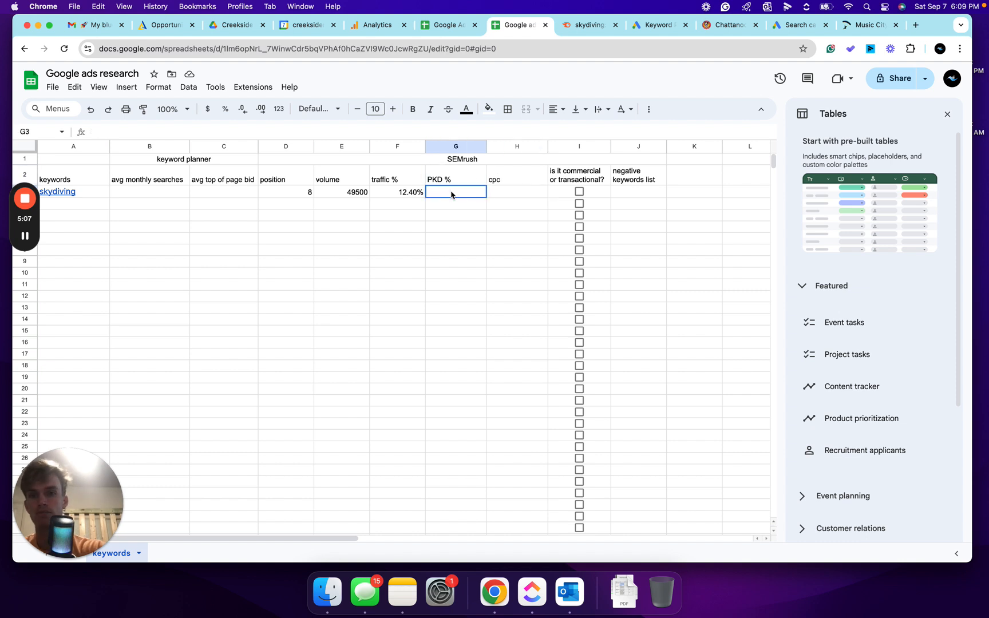
{"action": "type", "text": "52%"}
{"action": "key", "text": "Tab"}
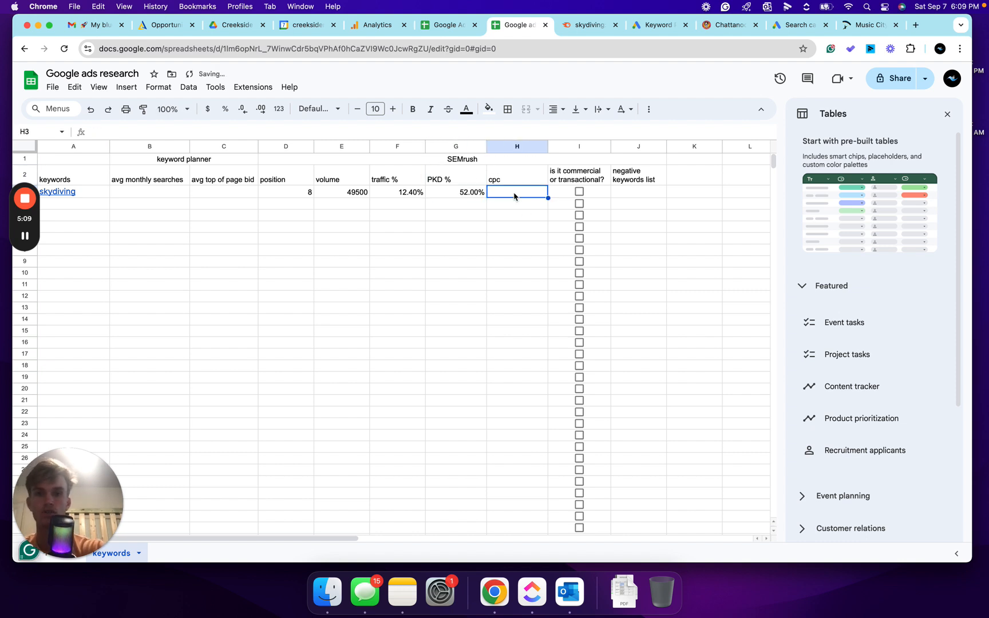
Step: Check the skydiving keyword's CPC in Semrush, format the sheet's cpc column as currency and enter 1.09 in cell H3
{"action": "left_click", "coordinate": [587, 24]}
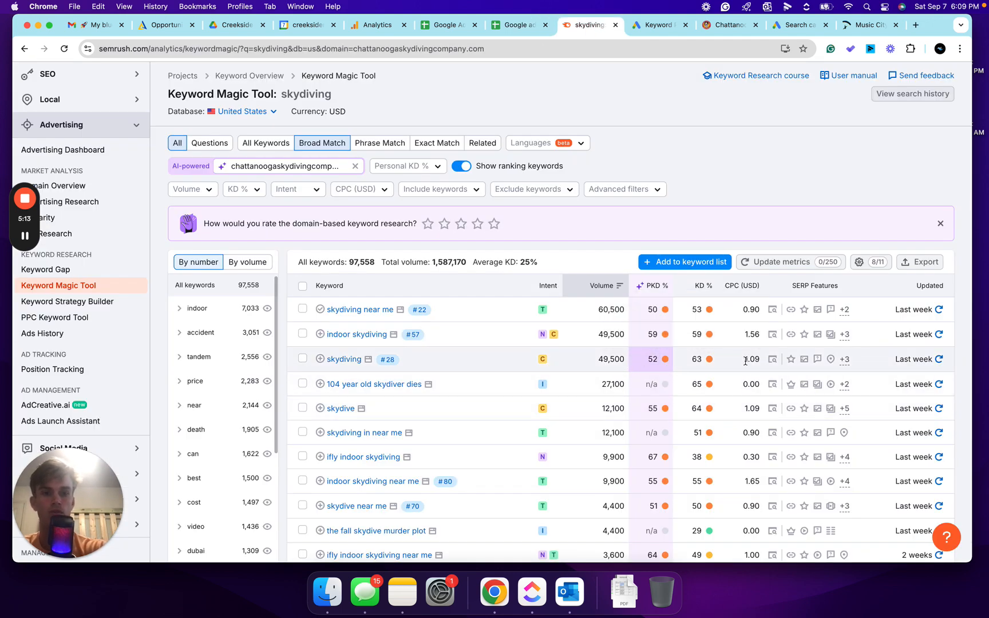
{"action": "left_click", "coordinate": [516, 25]}
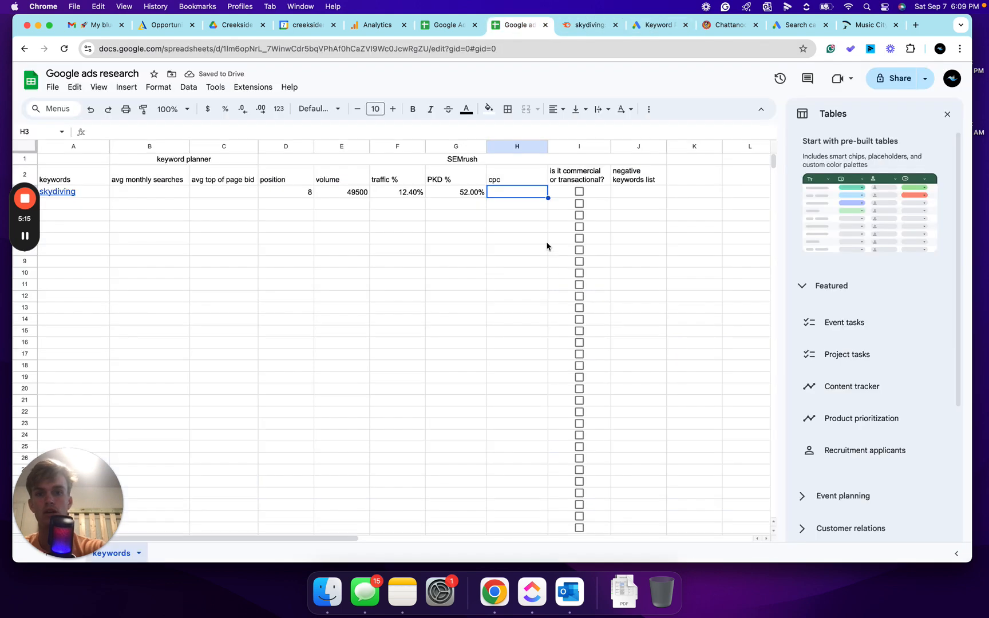
{"action": "type", "text": "1.09"}
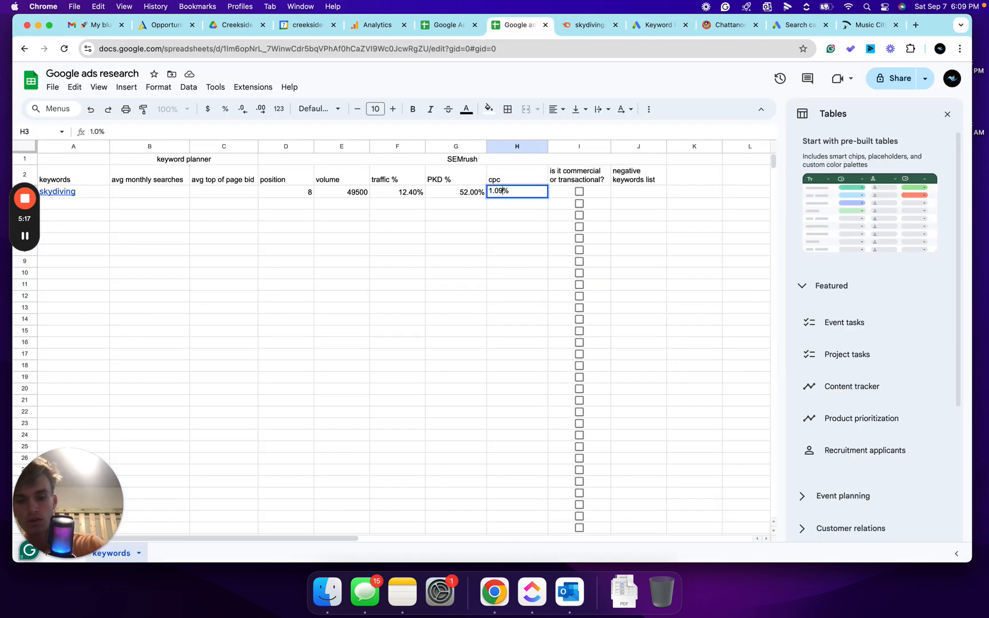
{"action": "left_click", "coordinate": [520, 147]}
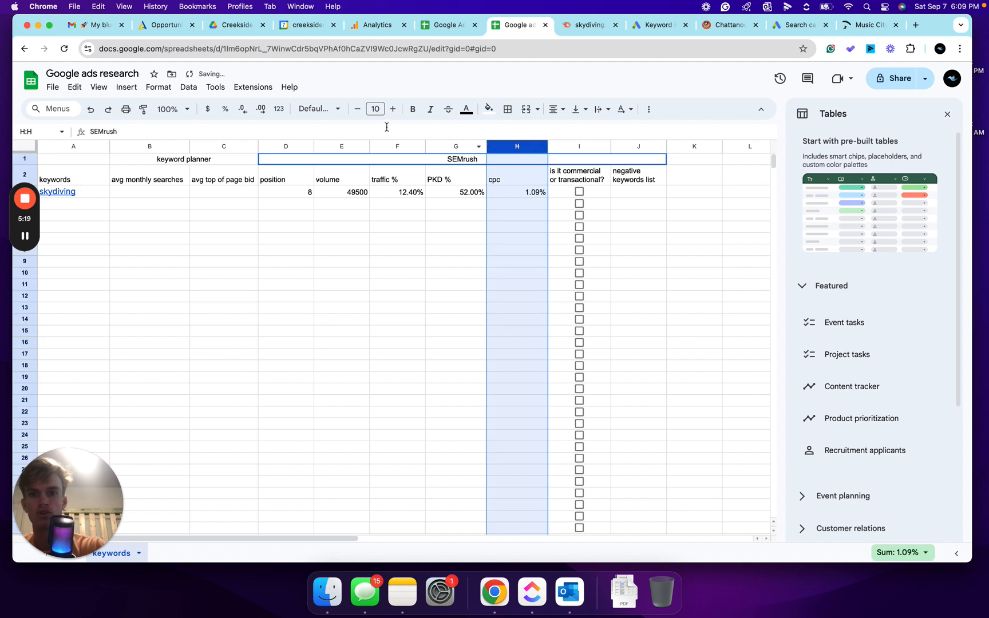
{"action": "left_click", "coordinate": [207, 109]}
{"action": "left_click", "coordinate": [536, 195]}
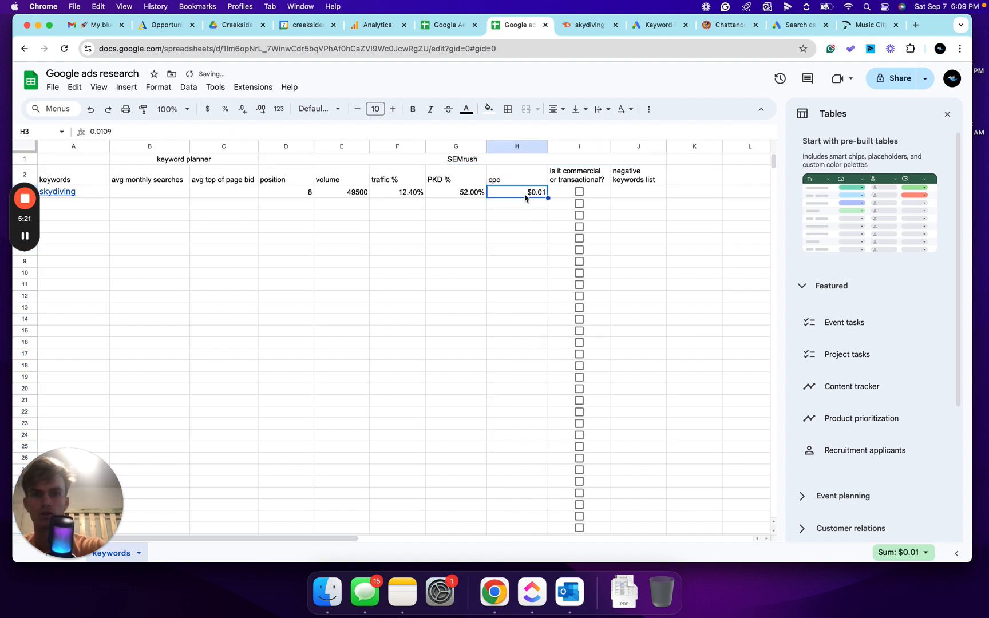
{"action": "type", "text": "1"}
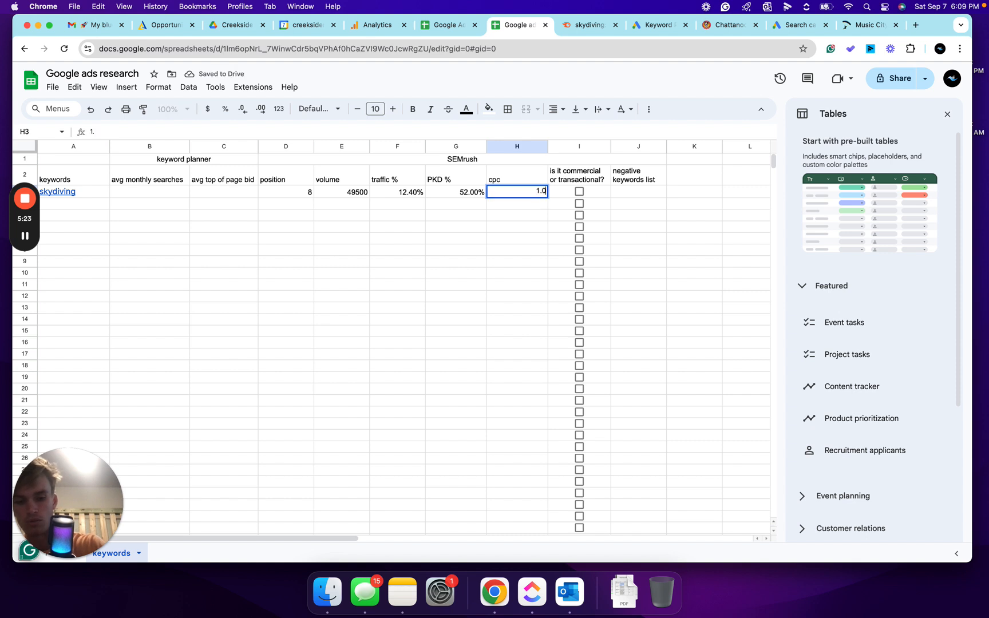
{"action": "key", "text": "Return"}
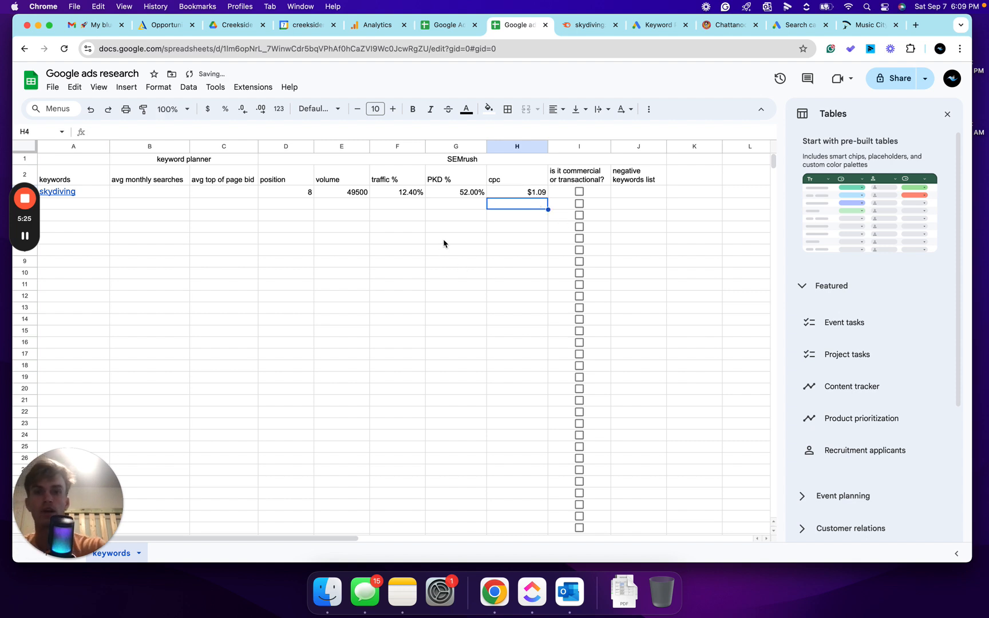
Step: Check the skydiving keyword's intent in Semrush and tick the sheet's commercial or transactional checkbox in cell I3
{"action": "left_click", "coordinate": [595, 25]}
{"action": "mouse_move", "coordinate": [543, 362]}
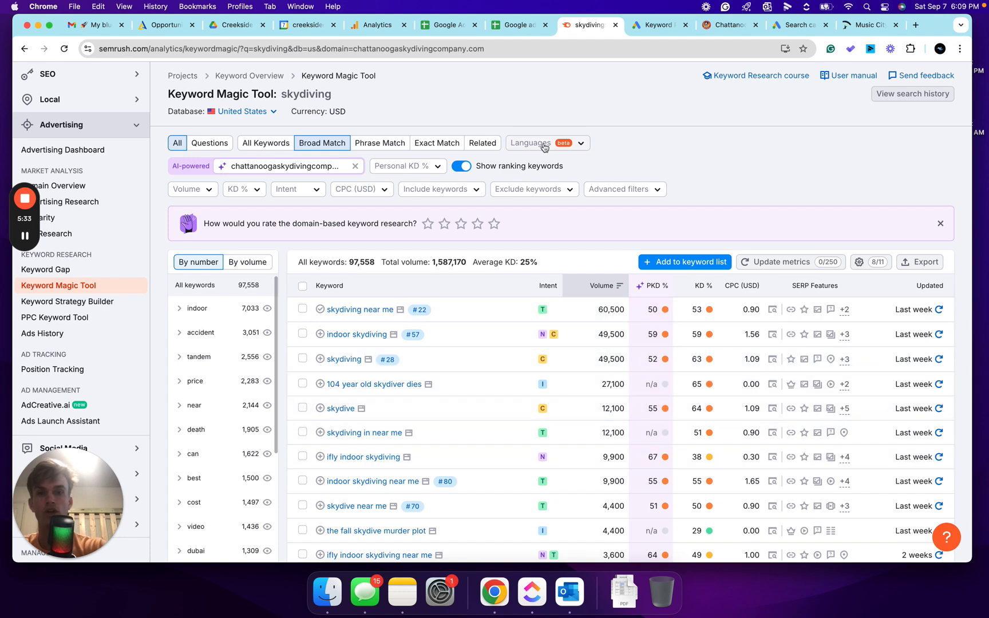
{"action": "left_click", "coordinate": [526, 31]}
{"action": "left_click", "coordinate": [580, 192]}
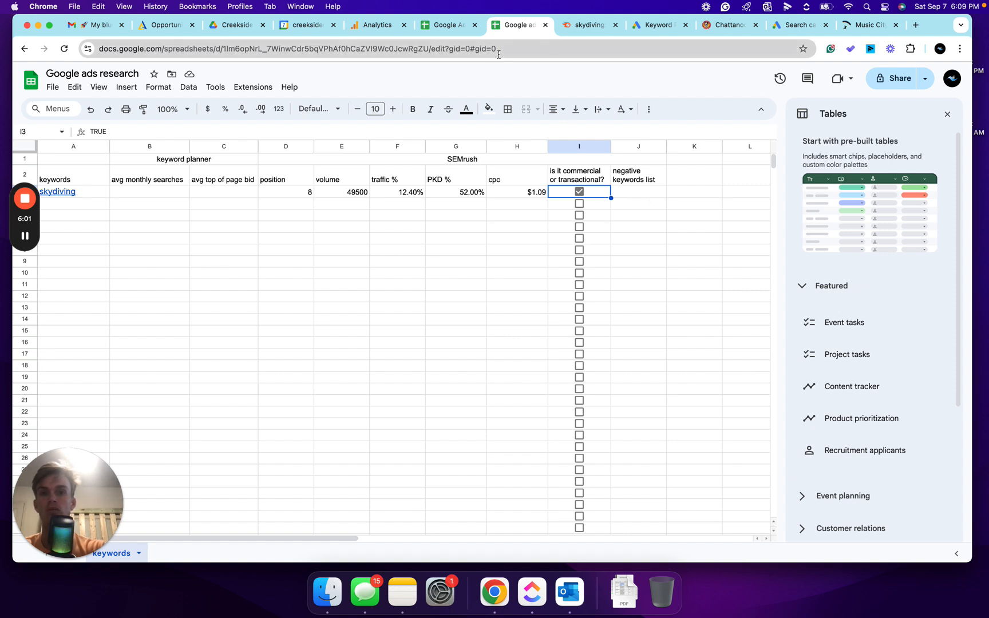
Step: Return to Semrush, go to the Keyword Strategy Builder and open the existing skydiving keyword list
{"action": "left_click", "coordinate": [590, 25]}
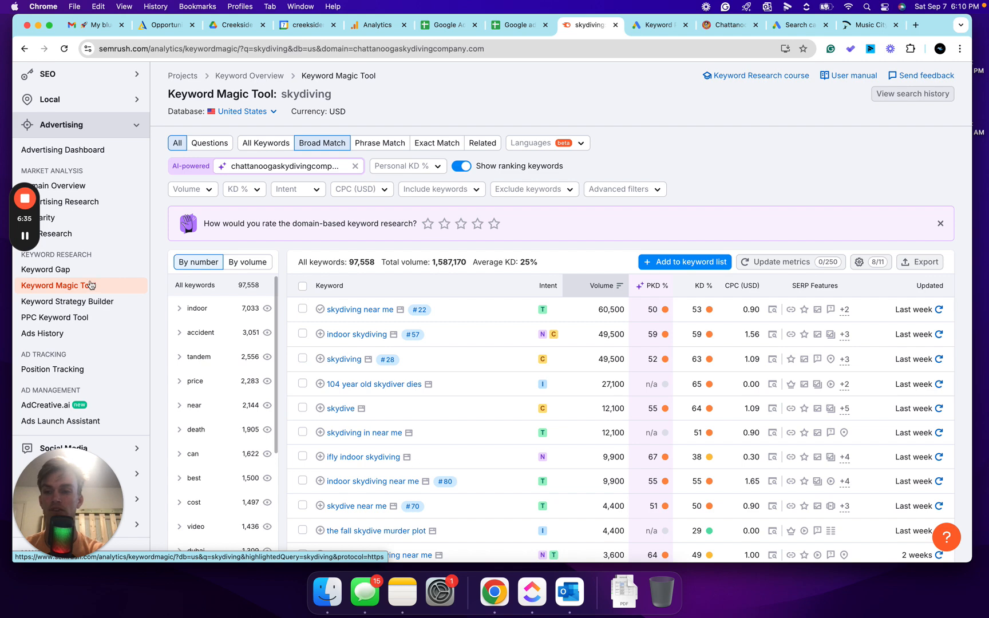
{"action": "scroll", "coordinate": [83, 298], "scroll_direction": "up", "scroll_amount": 2}
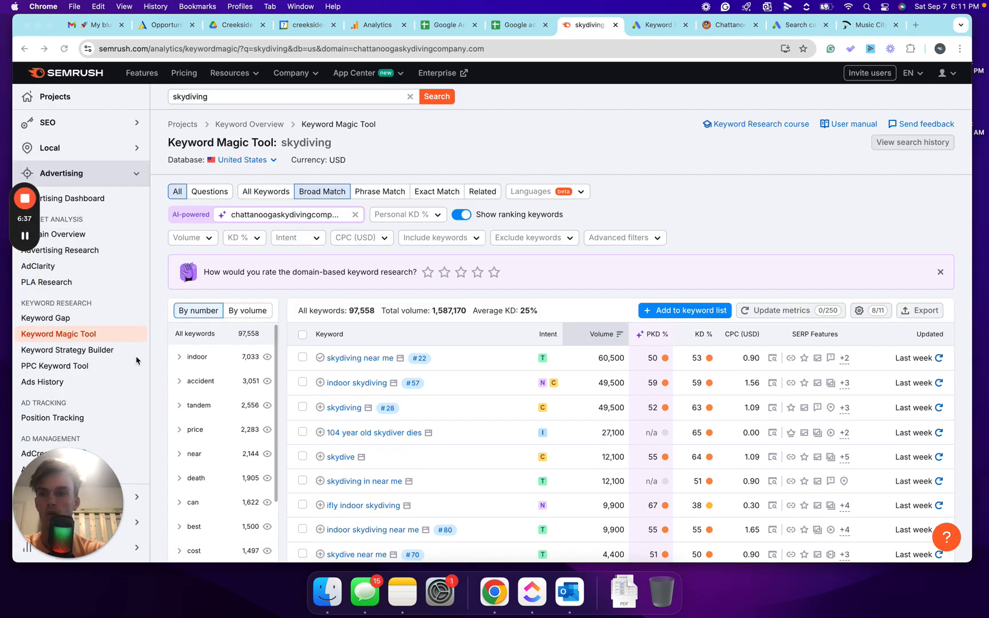
{"action": "left_click", "coordinate": [99, 349]}
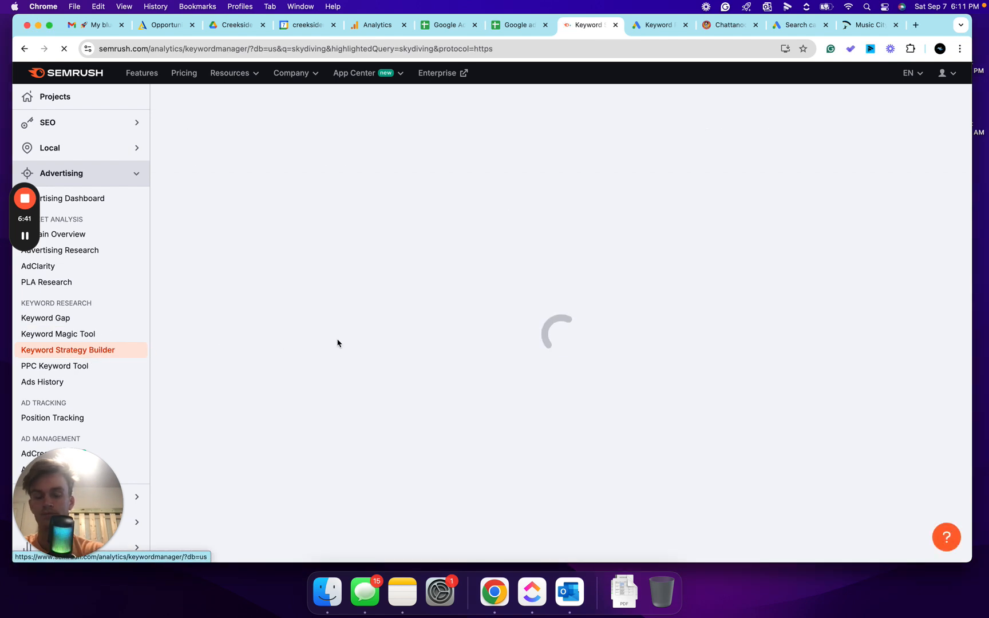
{"action": "scroll", "coordinate": [411, 316], "scroll_direction": "down", "scroll_amount": 2}
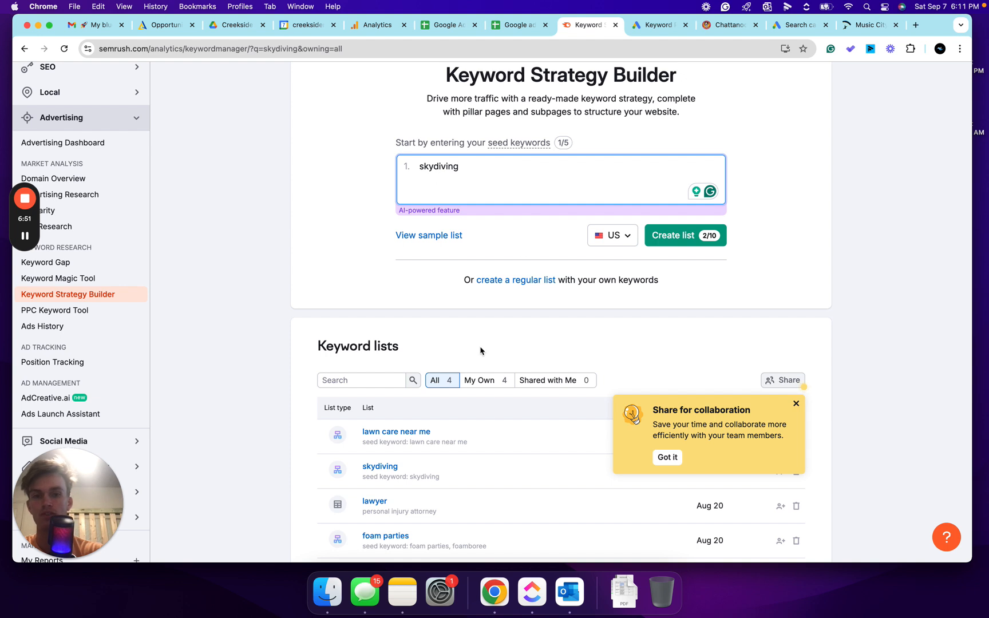
{"action": "left_click", "coordinate": [379, 468]}
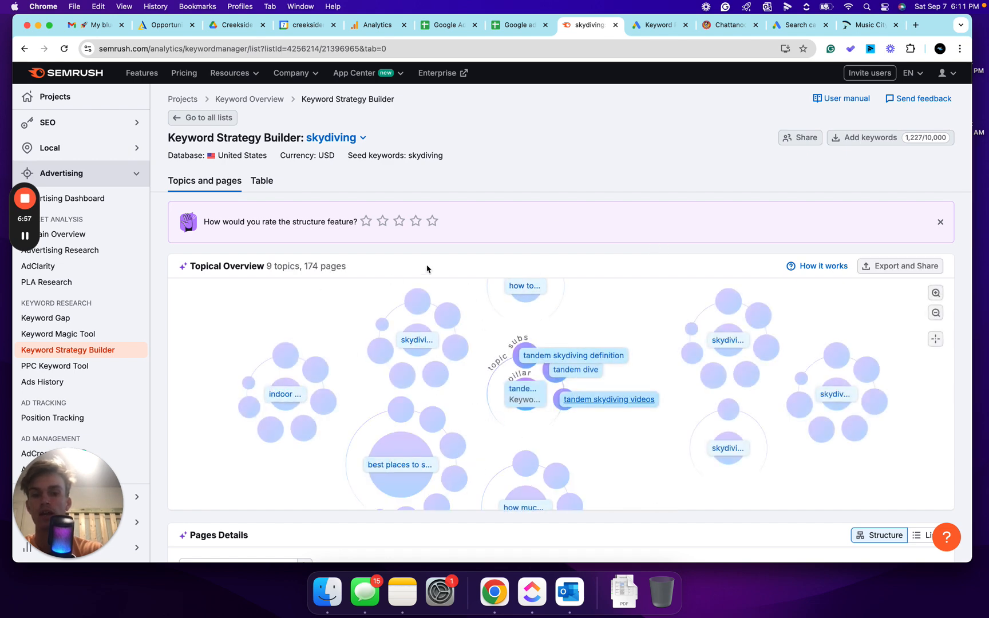
Step: Expand the "solo parachute jump" subpage under skydiving rules and delete its keyword "do you have to tandem skydive your first time"
{"action": "scroll", "coordinate": [426, 268], "scroll_direction": "down", "scroll_amount": 5}
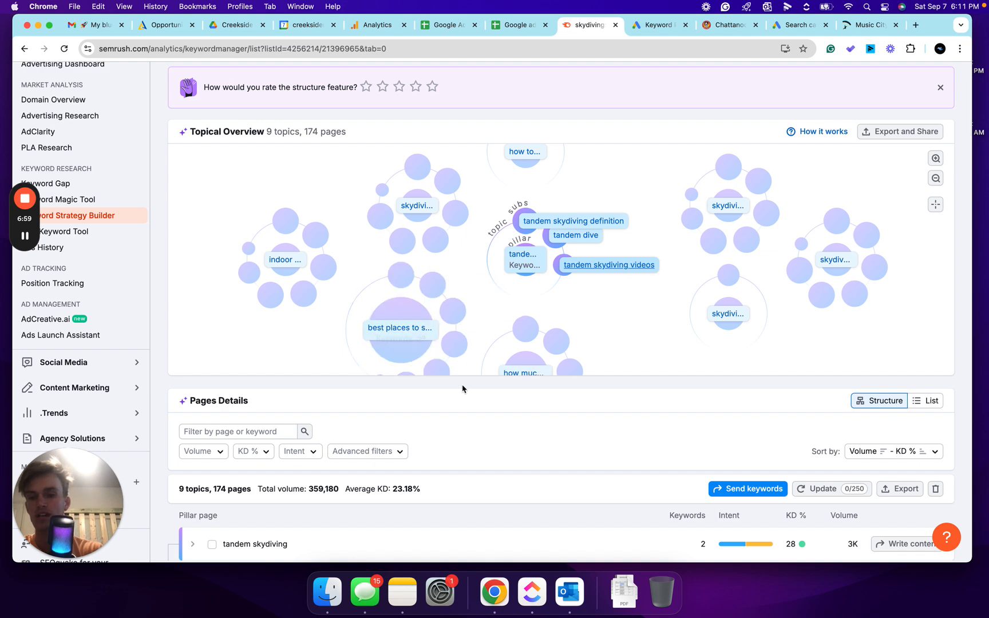
{"action": "scroll", "coordinate": [471, 407], "scroll_direction": "down", "scroll_amount": 8}
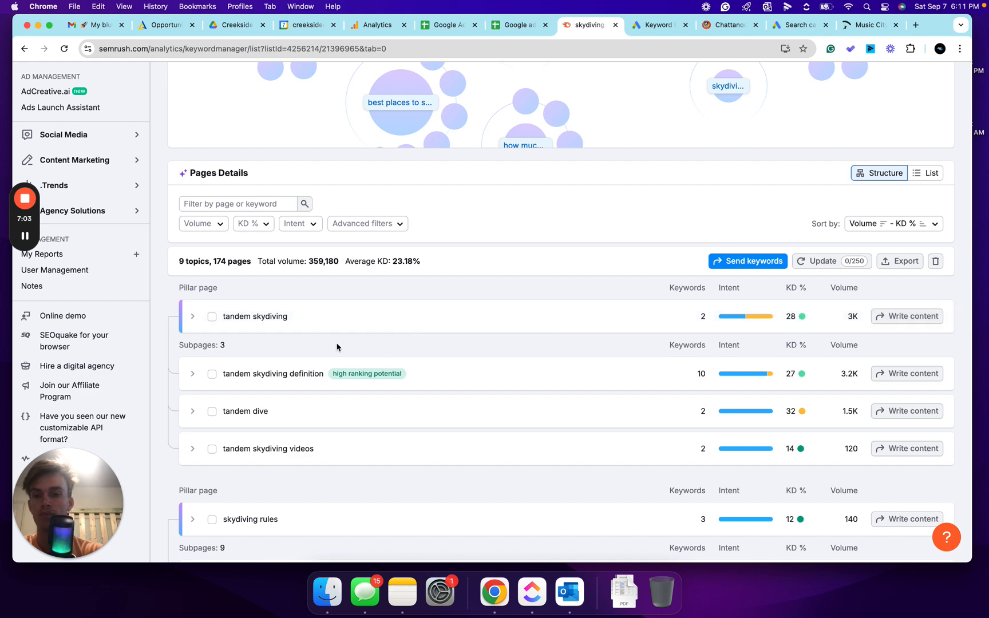
{"action": "scroll", "coordinate": [278, 343], "scroll_direction": "down", "scroll_amount": 9}
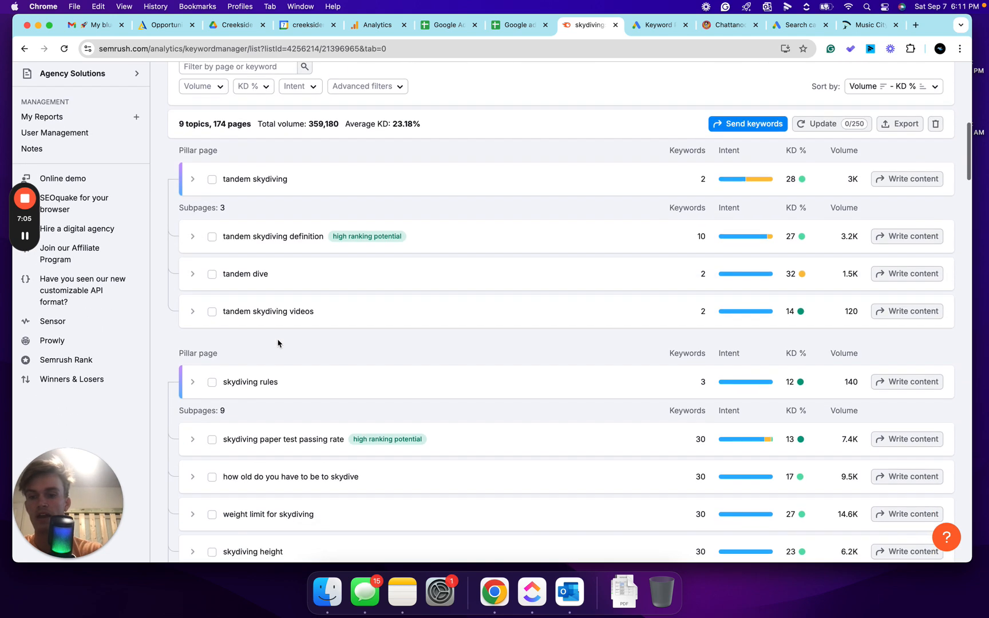
{"action": "scroll", "coordinate": [278, 343], "scroll_direction": "down", "scroll_amount": 2}
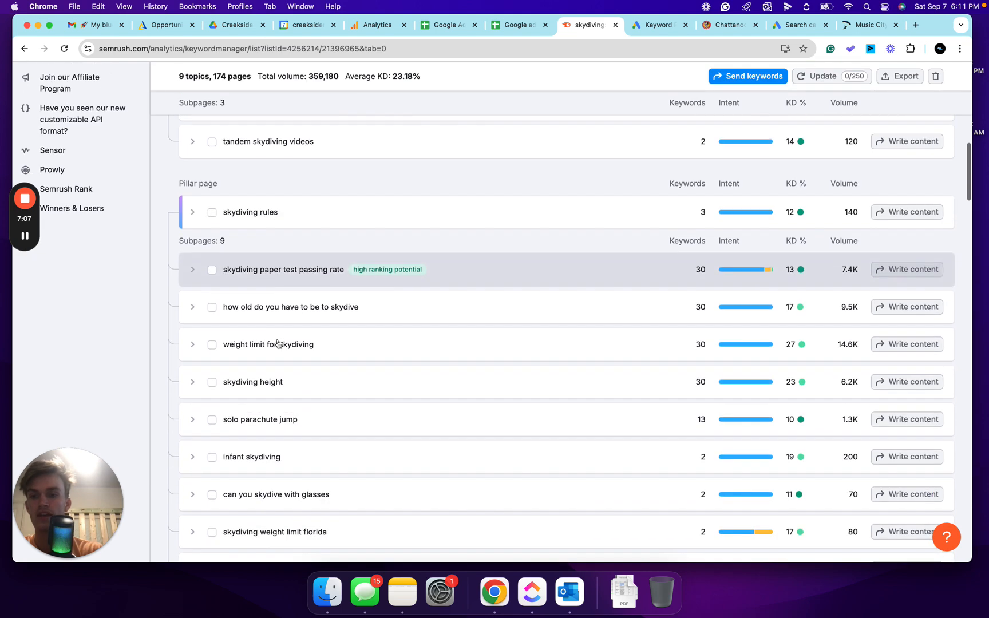
{"action": "scroll", "coordinate": [260, 478], "scroll_direction": "down", "scroll_amount": 3}
{"action": "scroll", "coordinate": [259, 477], "scroll_direction": "up", "scroll_amount": 3}
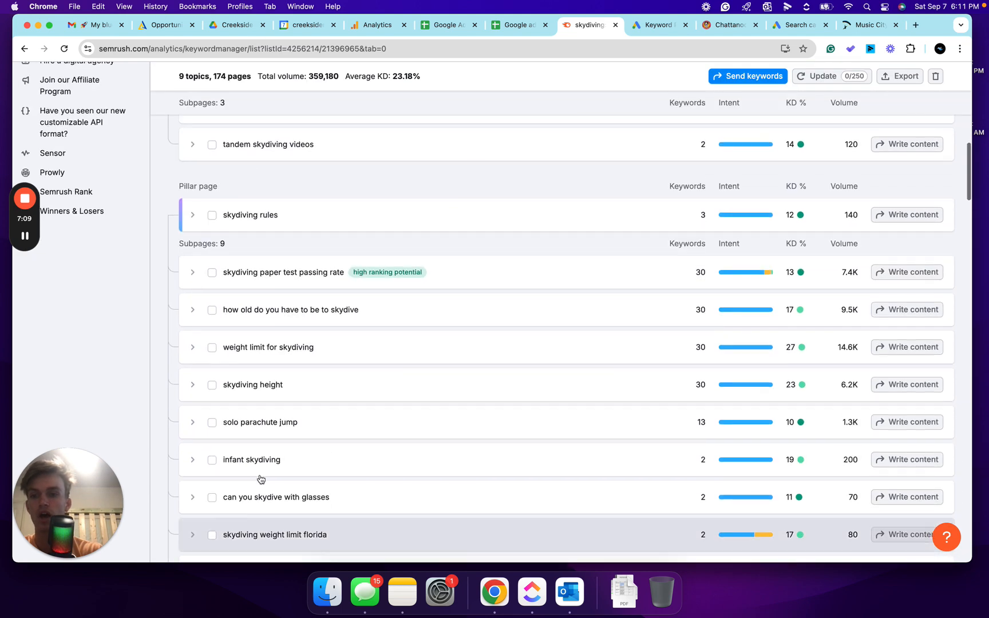
{"action": "scroll", "coordinate": [260, 476], "scroll_direction": "down", "scroll_amount": 4}
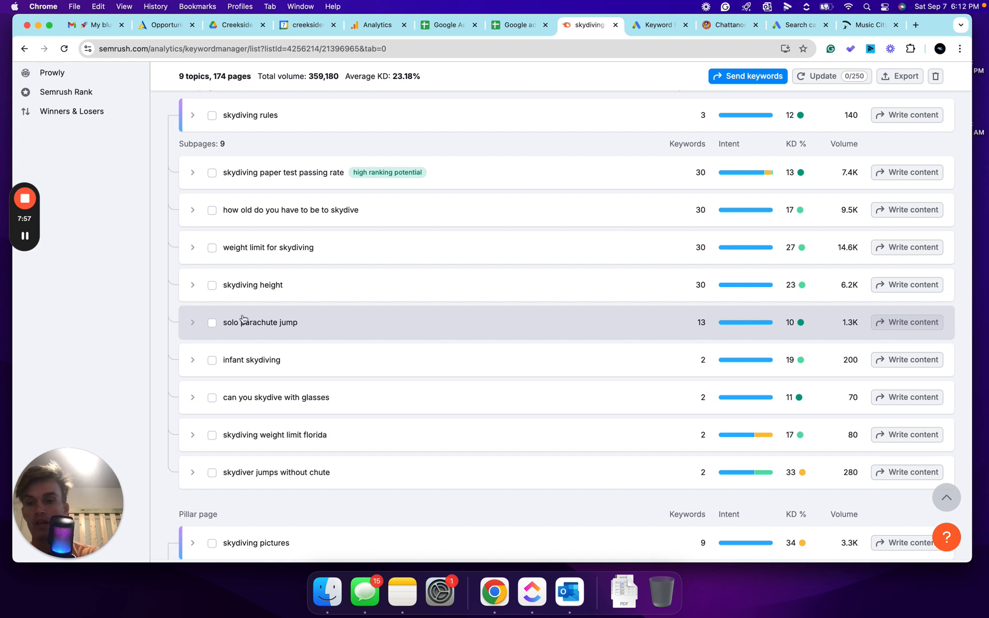
{"action": "left_click", "coordinate": [192, 324]}
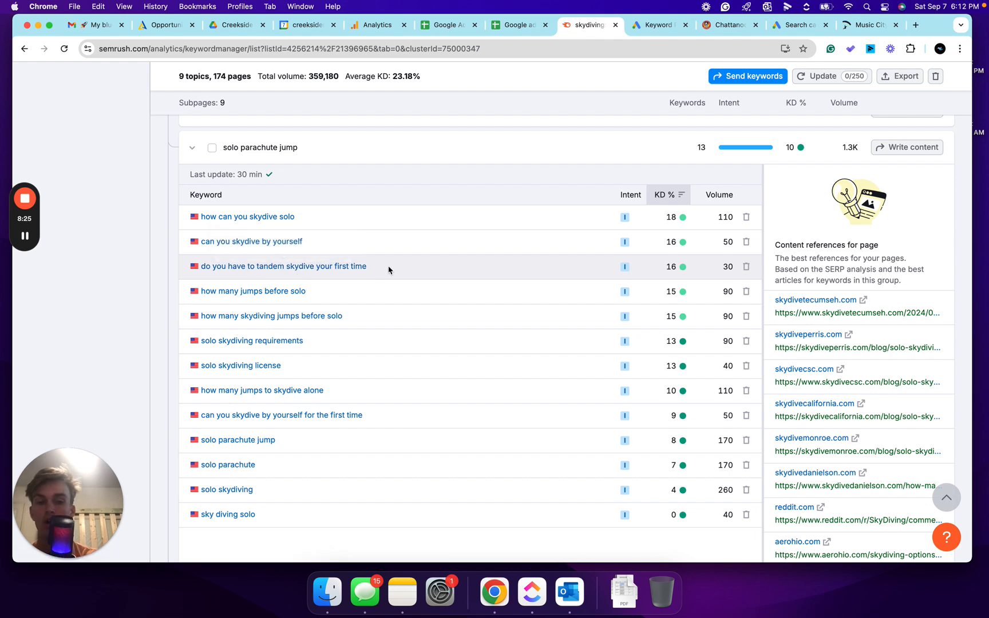
{"action": "left_click", "coordinate": [746, 267]}
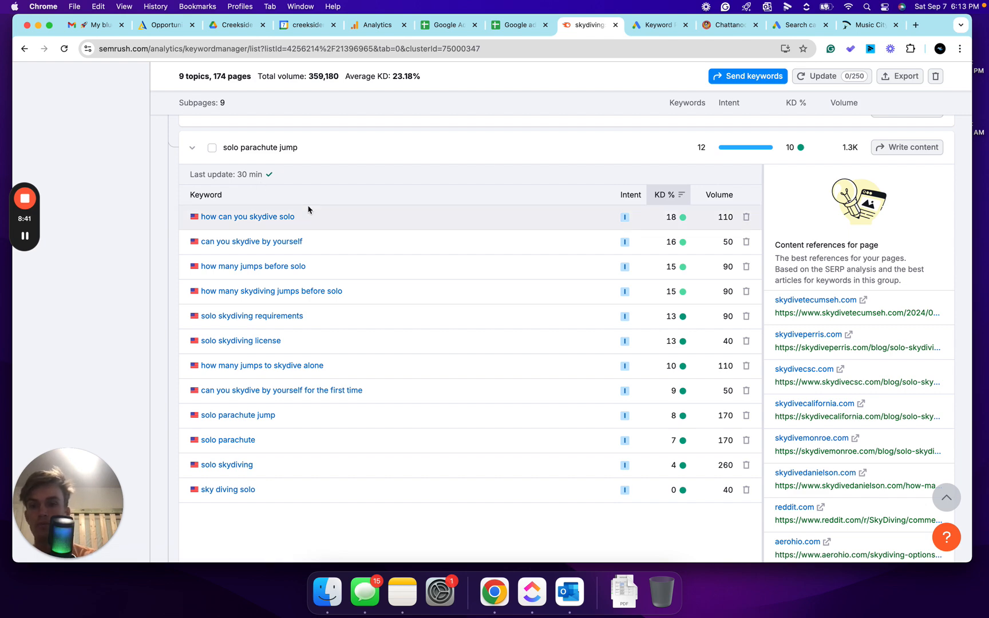
Step: Select the "solo parachute jump" subpage and open the export options for the selected page and its keywords
{"action": "scroll", "coordinate": [309, 209], "scroll_direction": "up", "scroll_amount": 2}
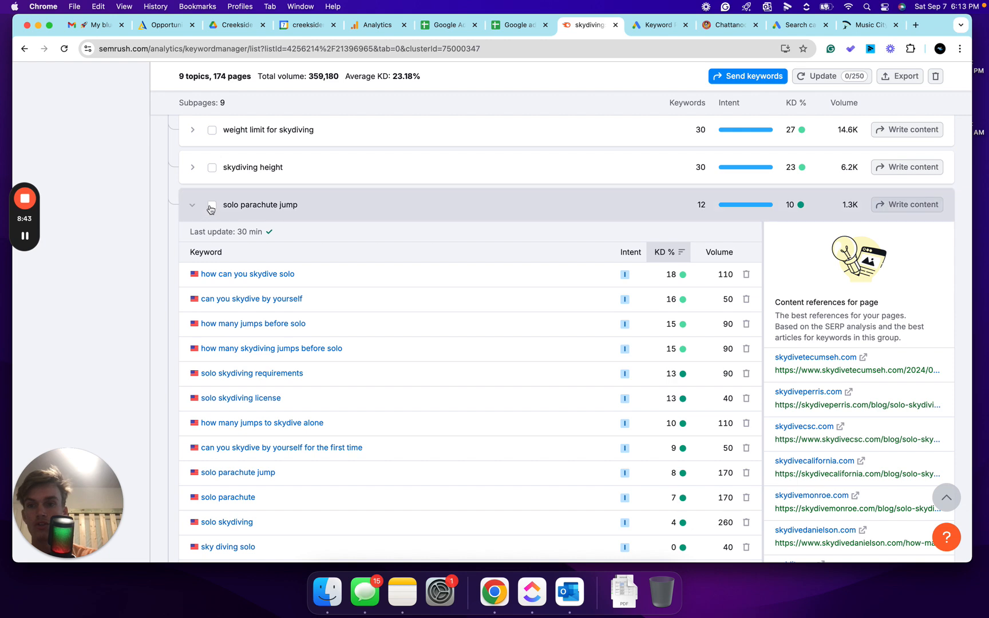
{"action": "left_click", "coordinate": [212, 206]}
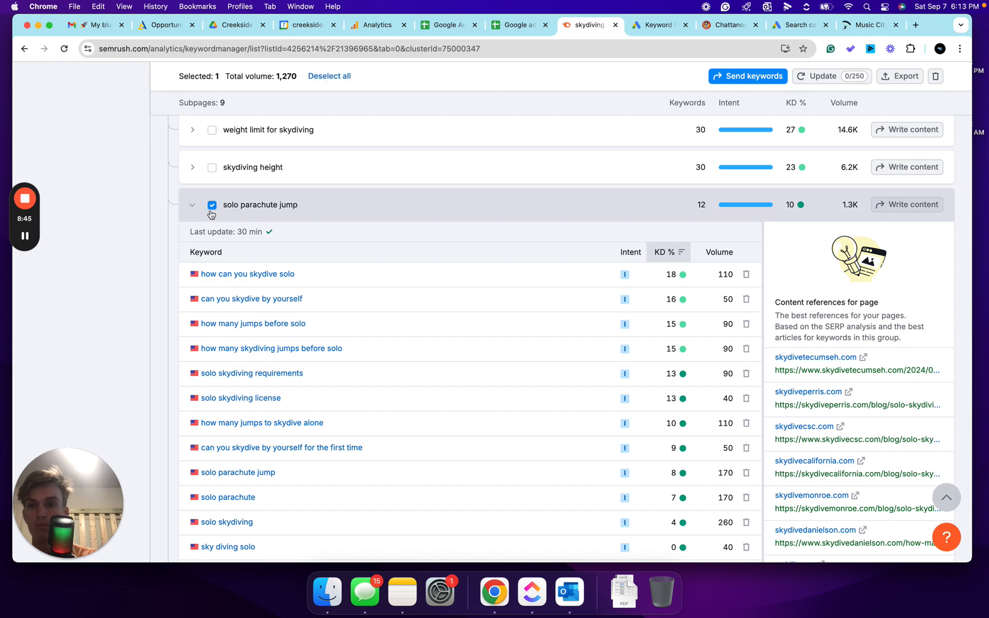
{"action": "scroll", "coordinate": [327, 216], "scroll_direction": "up", "scroll_amount": 6}
{"action": "scroll", "coordinate": [897, 159], "scroll_direction": "up", "scroll_amount": 6}
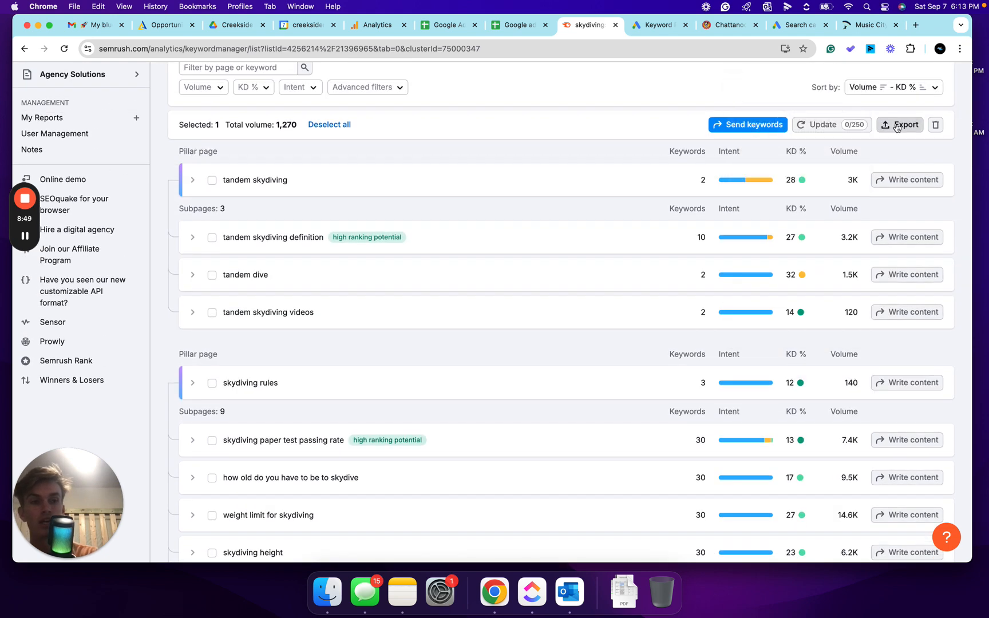
{"action": "left_click", "coordinate": [897, 127]}
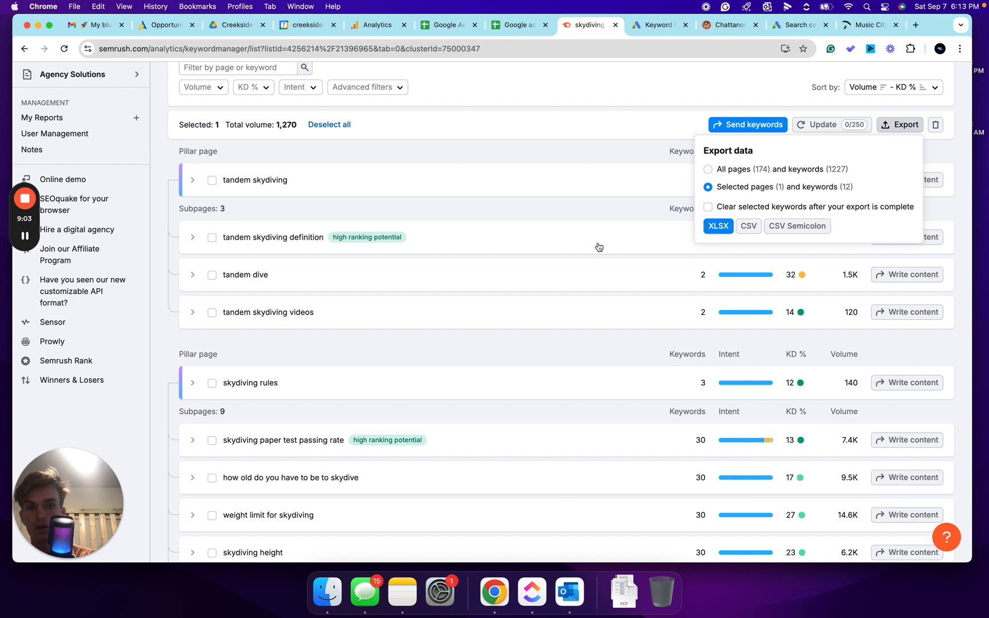
Step: Export the selected "solo parachute jump" page and its keywords from the Keyword Strategy Builder as an XLSX file
{"action": "scroll", "coordinate": [421, 284], "scroll_direction": "down", "scroll_amount": 10}
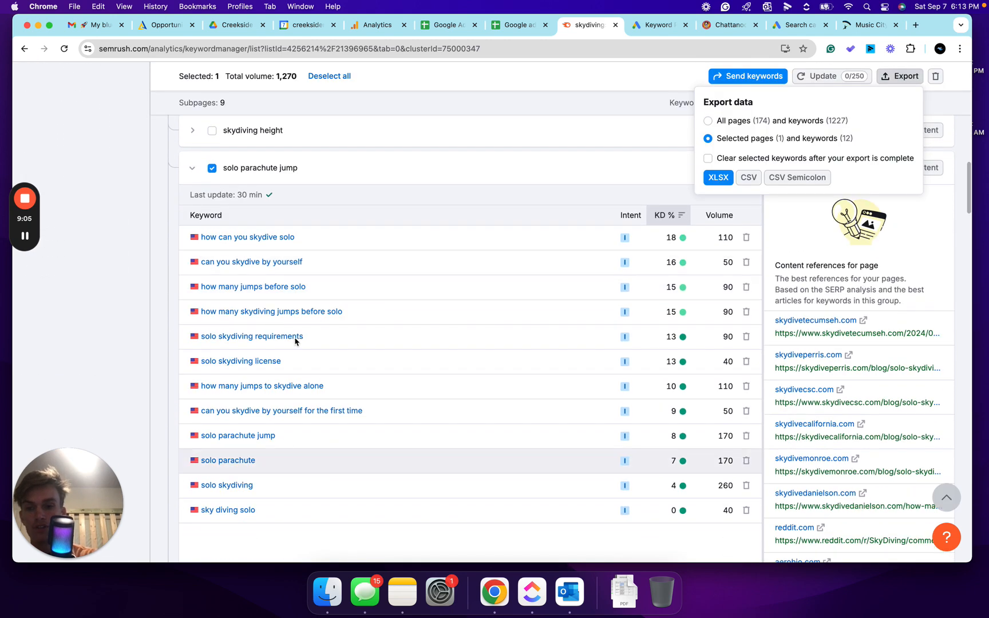
{"action": "scroll", "coordinate": [315, 415], "scroll_direction": "up", "scroll_amount": 6}
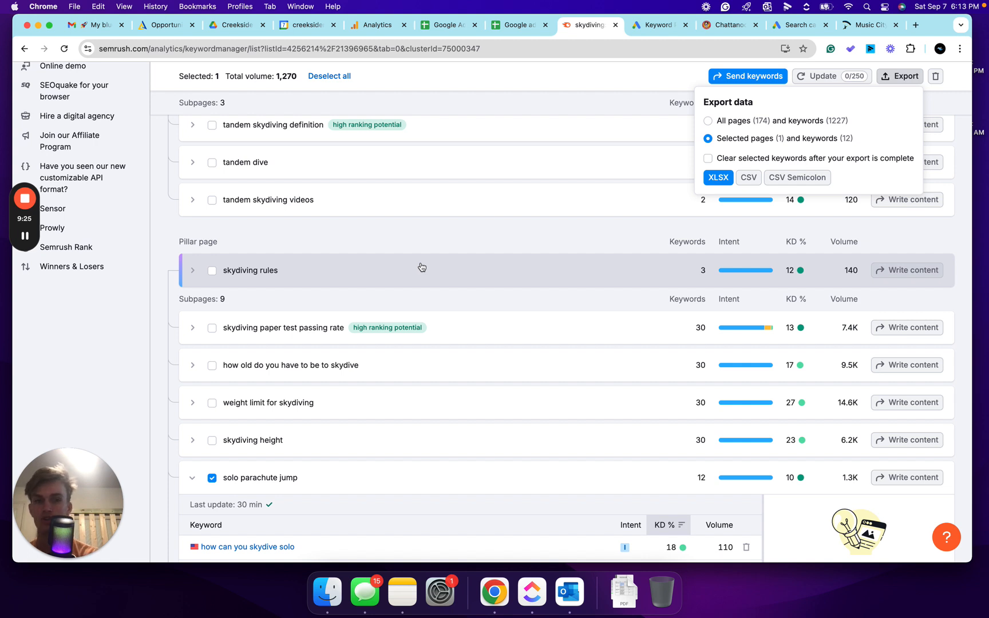
{"action": "left_click", "coordinate": [718, 178]}
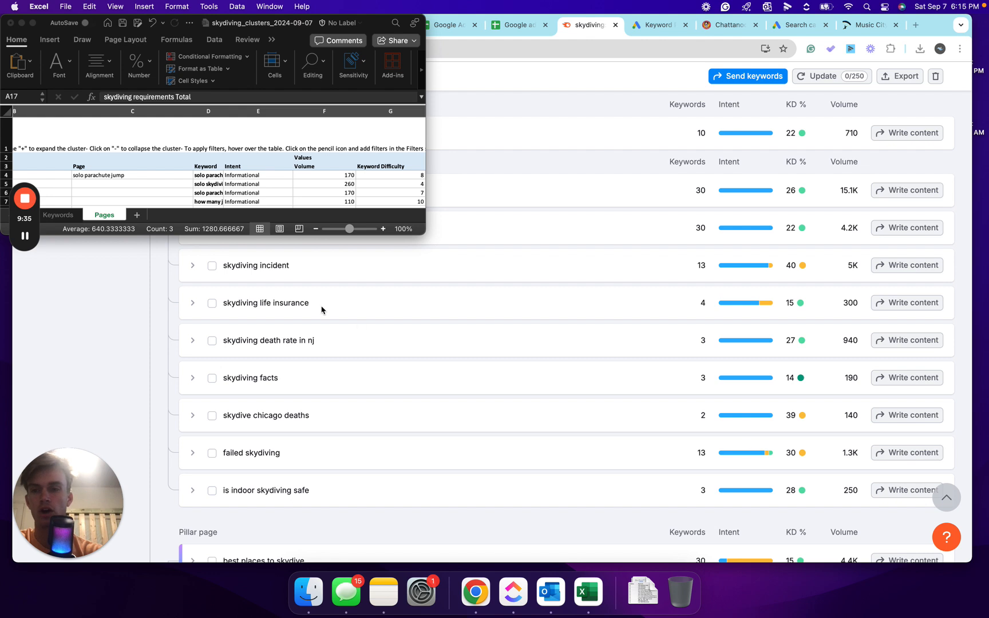
Step: In the exported workbook's Pages sheet, copy the "solo parachute jump" keywords in cells D4 to D15
{"action": "scroll", "coordinate": [220, 178], "scroll_direction": "down", "scroll_amount": 2}
{"action": "left_click", "coordinate": [216, 139]}
{"action": "left_click_drag", "start_coordinate": [215, 138], "coordinate": [216, 172]}
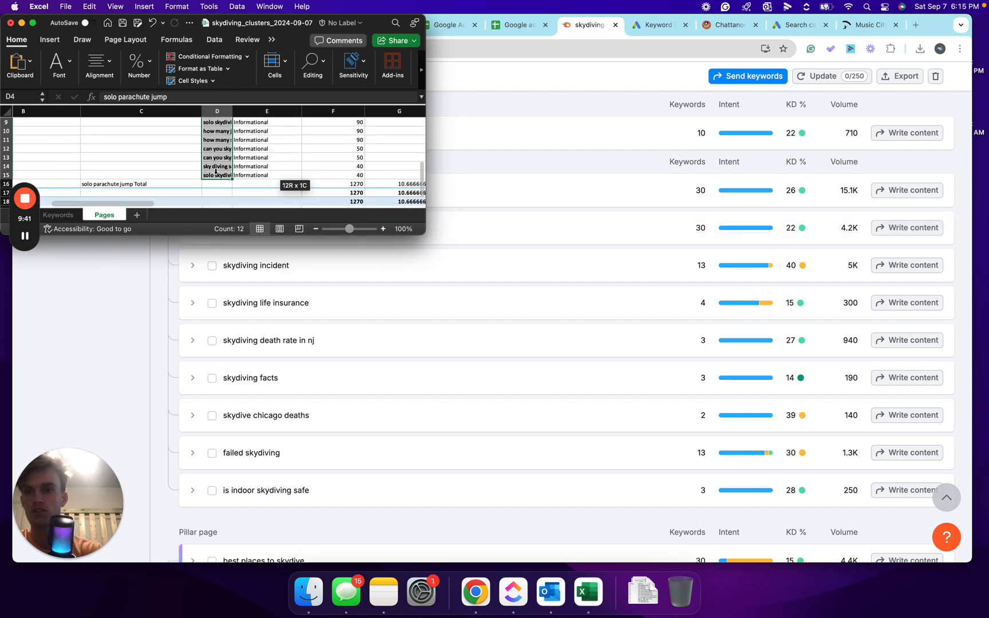
{"action": "key", "text": "super+c"}
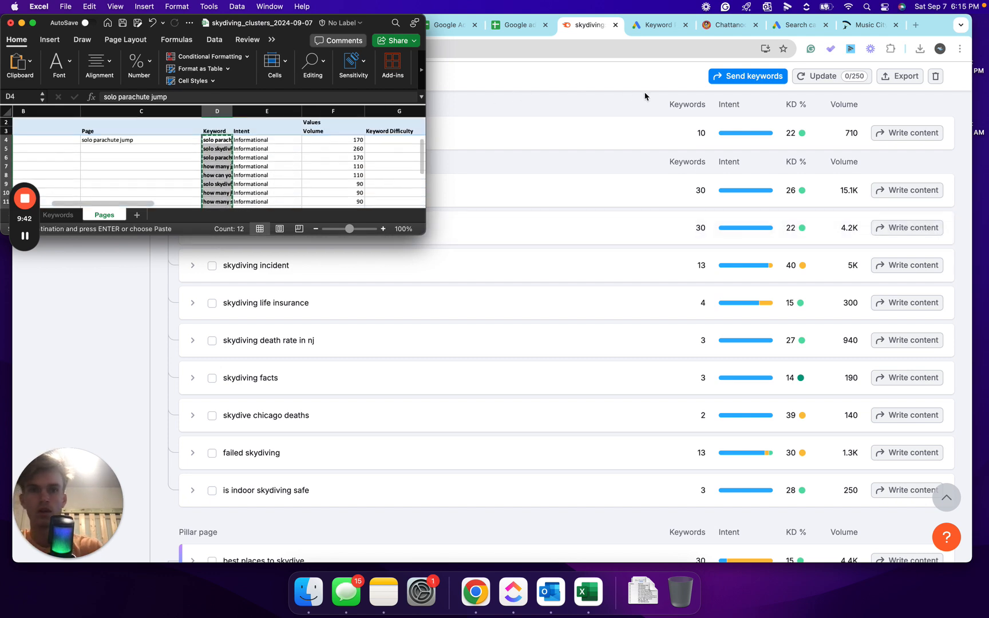
Step: Switch to the Google ads research sheet and paste the copied keywords into the negative keywords list starting at cell J3
{"action": "left_click", "coordinate": [521, 26]}
{"action": "left_click", "coordinate": [650, 194]}
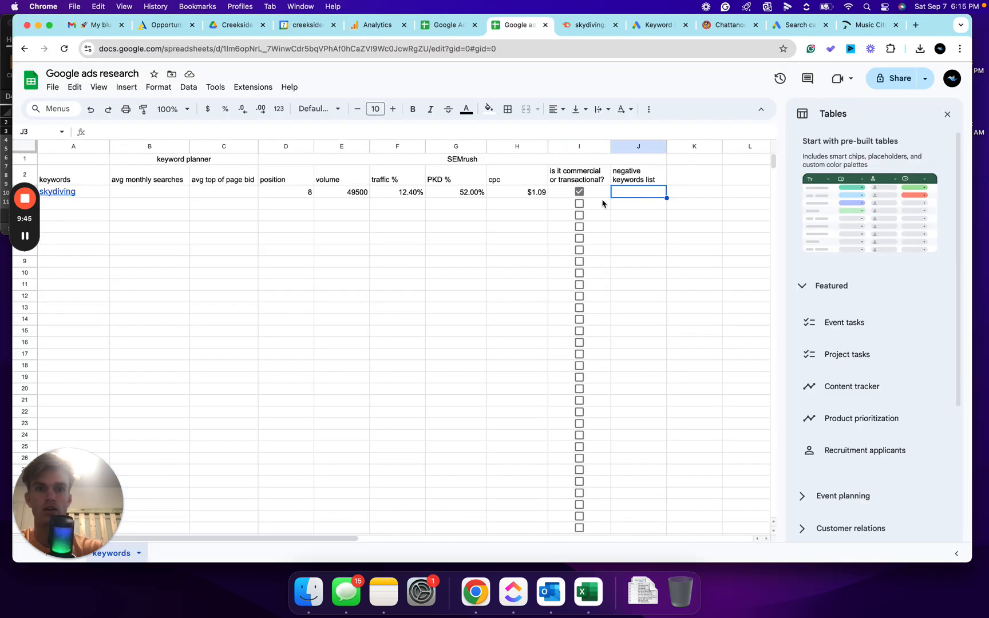
{"action": "key", "text": "super+v"}
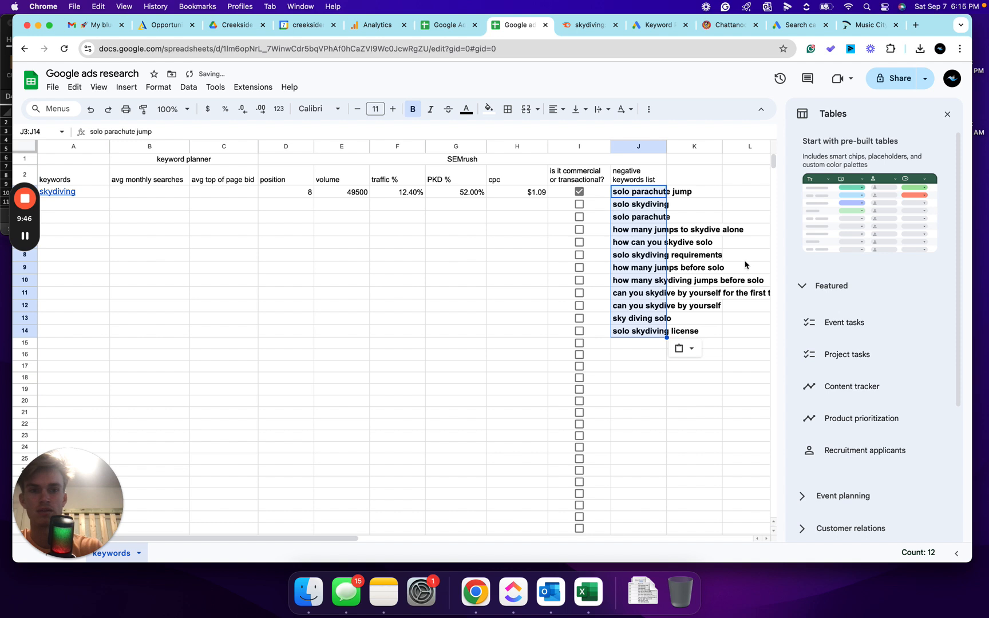
{"action": "scroll", "coordinate": [653, 255], "scroll_direction": "right", "scroll_amount": 2}
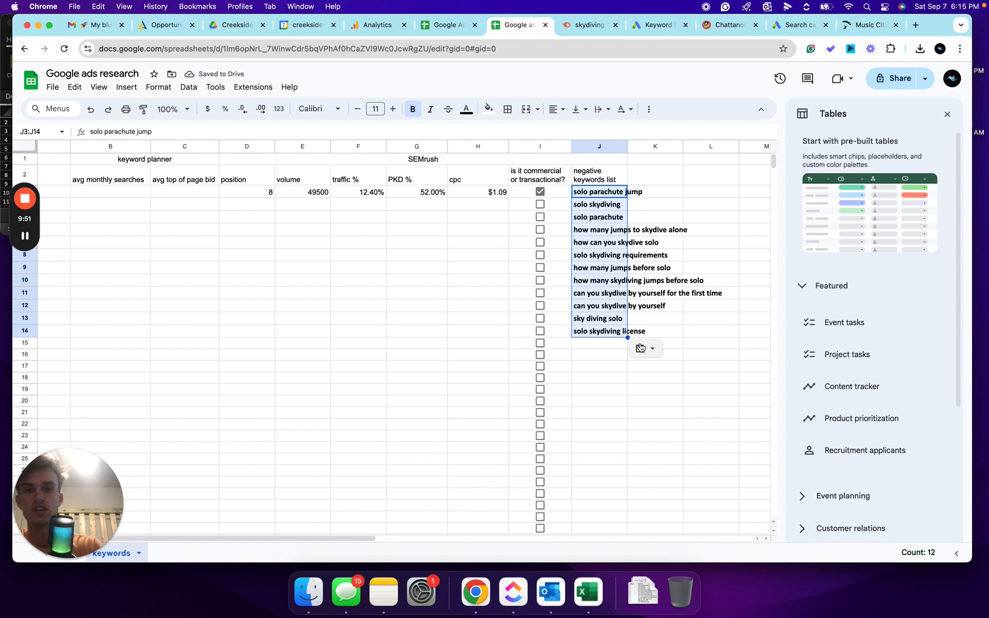
{"action": "scroll", "coordinate": [431, 261], "scroll_direction": "left", "scroll_amount": 2}
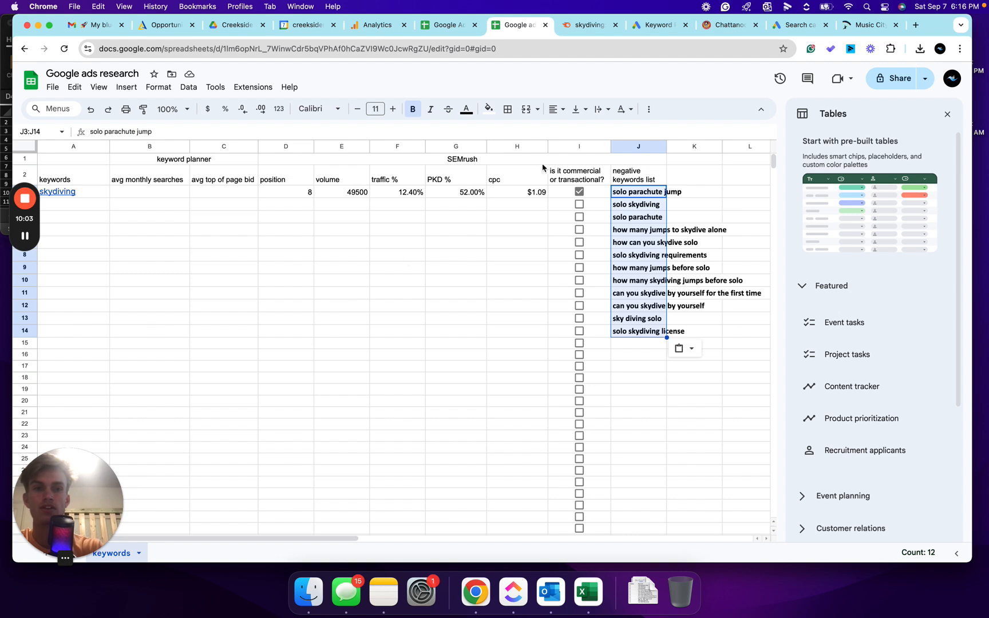
Step: Return to the Semrush keyword list and also select the subpages "infant skydiving" and "is indoor skydiving safe"
{"action": "left_click", "coordinate": [588, 25]}
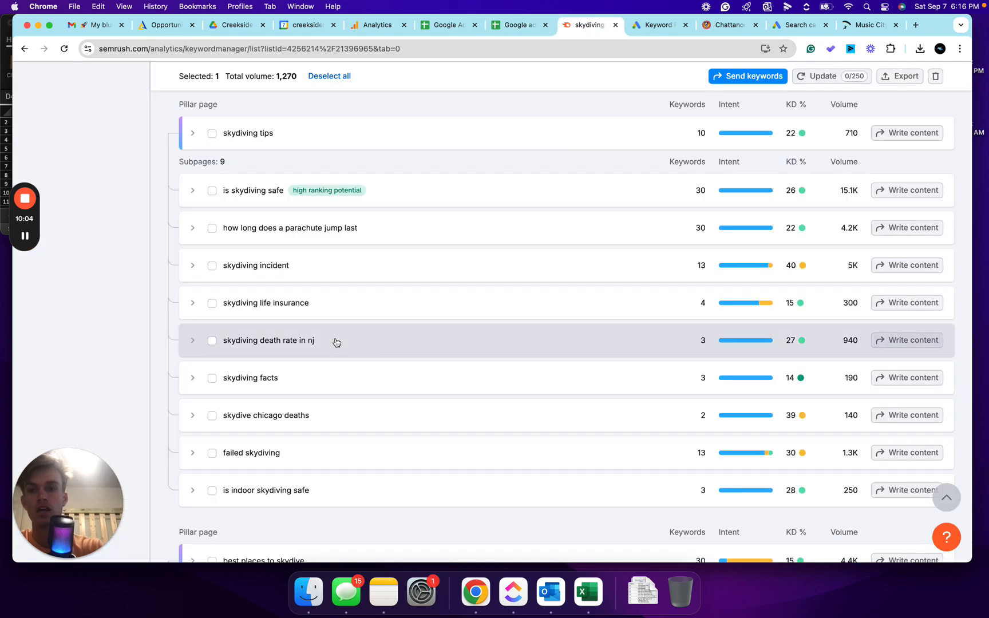
{"action": "scroll", "coordinate": [336, 342], "scroll_direction": "up", "scroll_amount": 3}
{"action": "scroll", "coordinate": [336, 343], "scroll_direction": "up", "scroll_amount": 2}
{"action": "scroll", "coordinate": [337, 343], "scroll_direction": "down", "scroll_amount": 8}
{"action": "scroll", "coordinate": [337, 343], "scroll_direction": "up", "scroll_amount": 9}
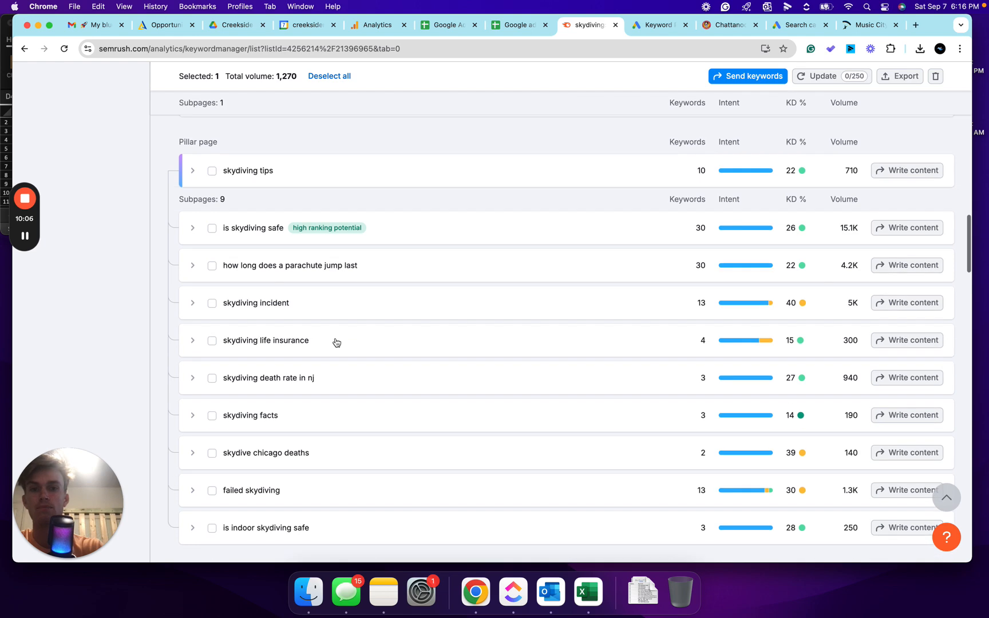
{"action": "scroll", "coordinate": [337, 342], "scroll_direction": "up", "scroll_amount": 3}
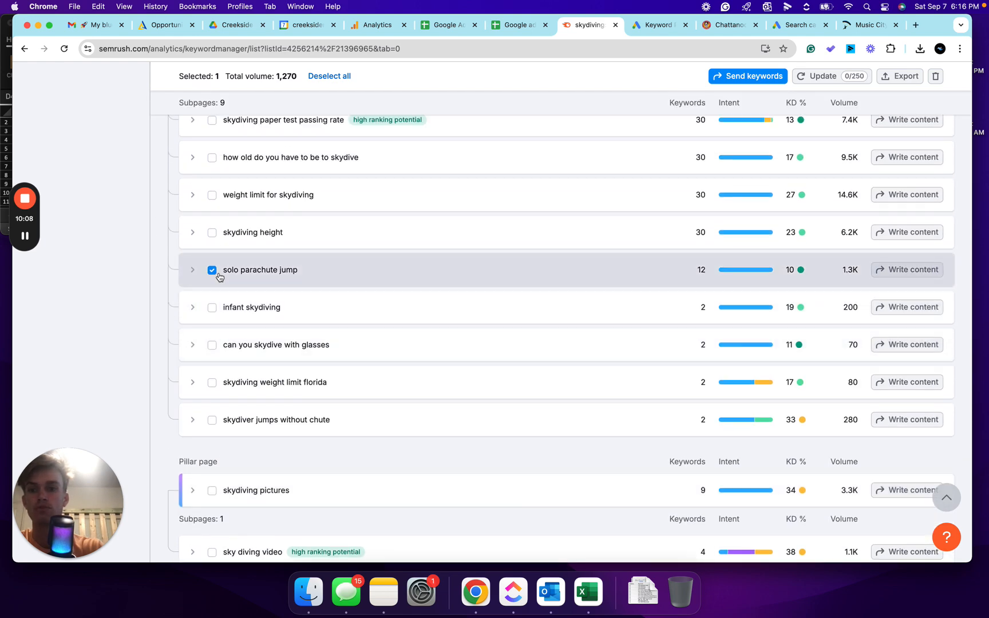
{"action": "scroll", "coordinate": [218, 277], "scroll_direction": "down", "scroll_amount": 2}
{"action": "scroll", "coordinate": [218, 277], "scroll_direction": "up", "scroll_amount": 5}
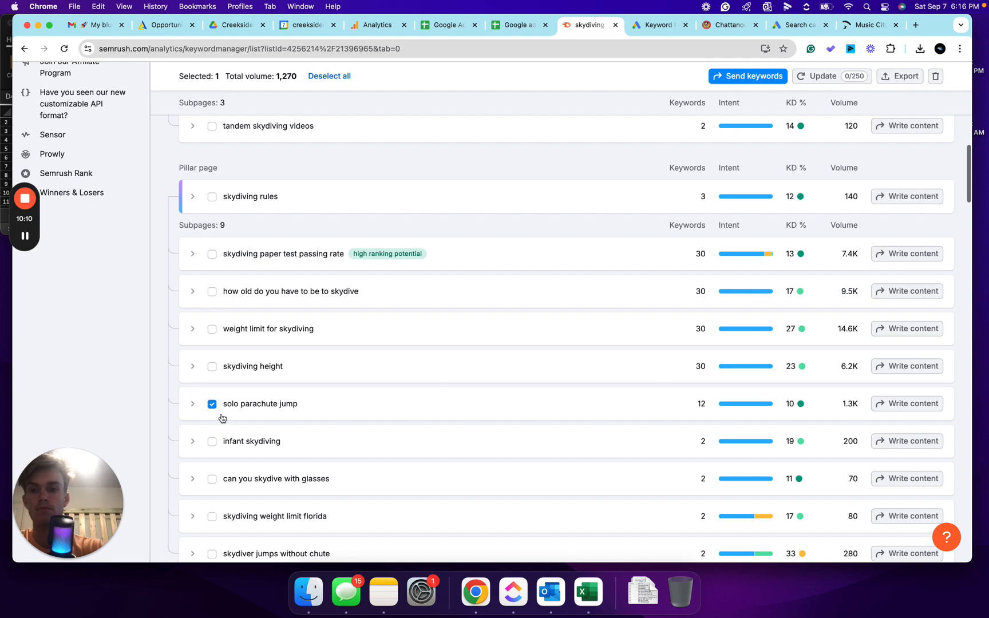
{"action": "scroll", "coordinate": [218, 415], "scroll_direction": "down", "scroll_amount": 10}
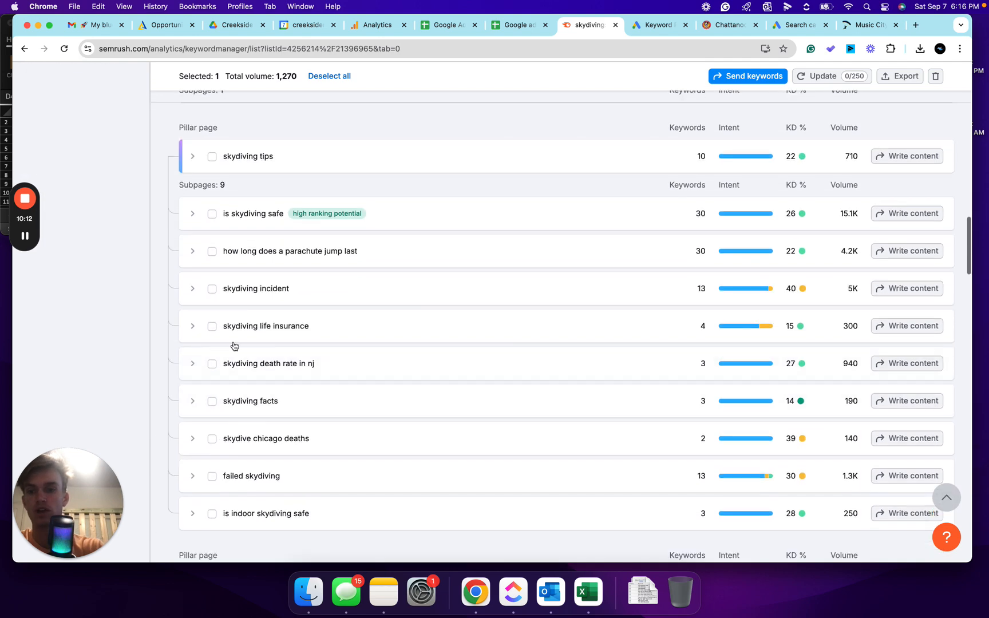
{"action": "scroll", "coordinate": [219, 478], "scroll_direction": "up", "scroll_amount": 2}
{"action": "scroll", "coordinate": [219, 479], "scroll_direction": "up", "scroll_amount": 6}
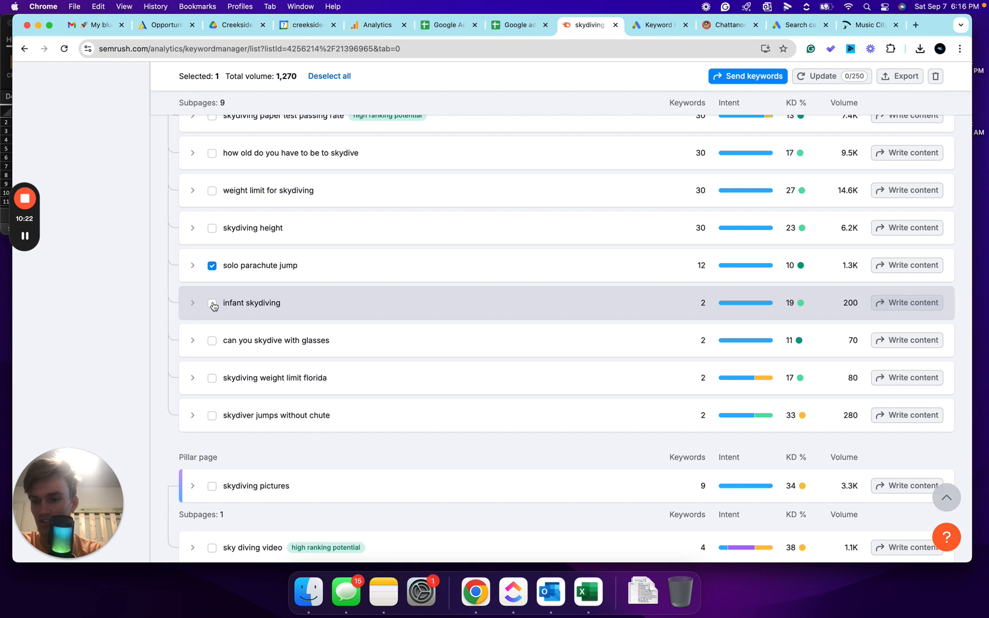
{"action": "left_click", "coordinate": [212, 304]}
{"action": "scroll", "coordinate": [228, 335], "scroll_direction": "down", "scroll_amount": 10}
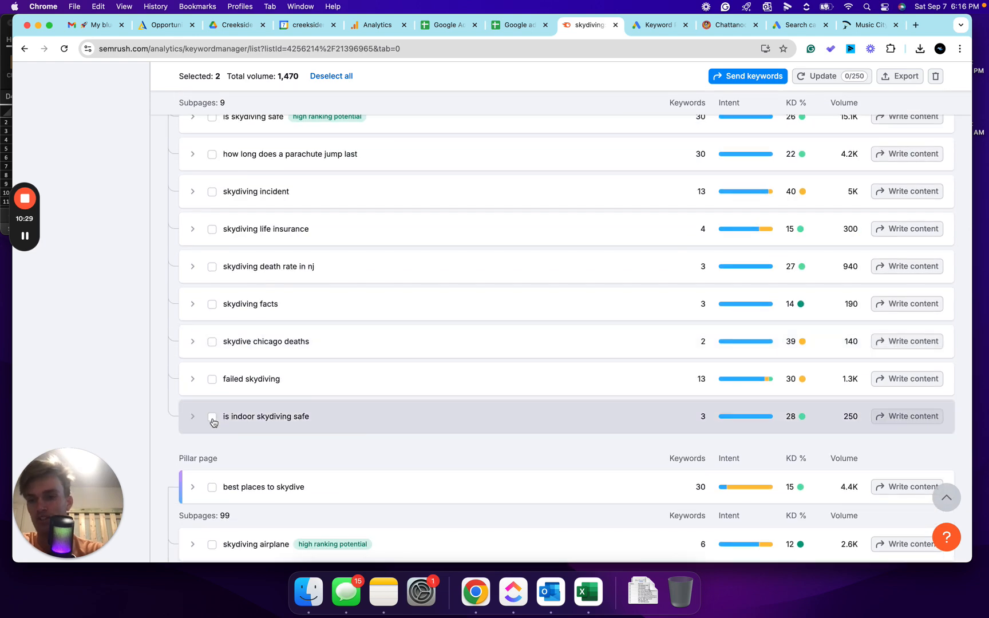
{"action": "left_click", "coordinate": [212, 420]}
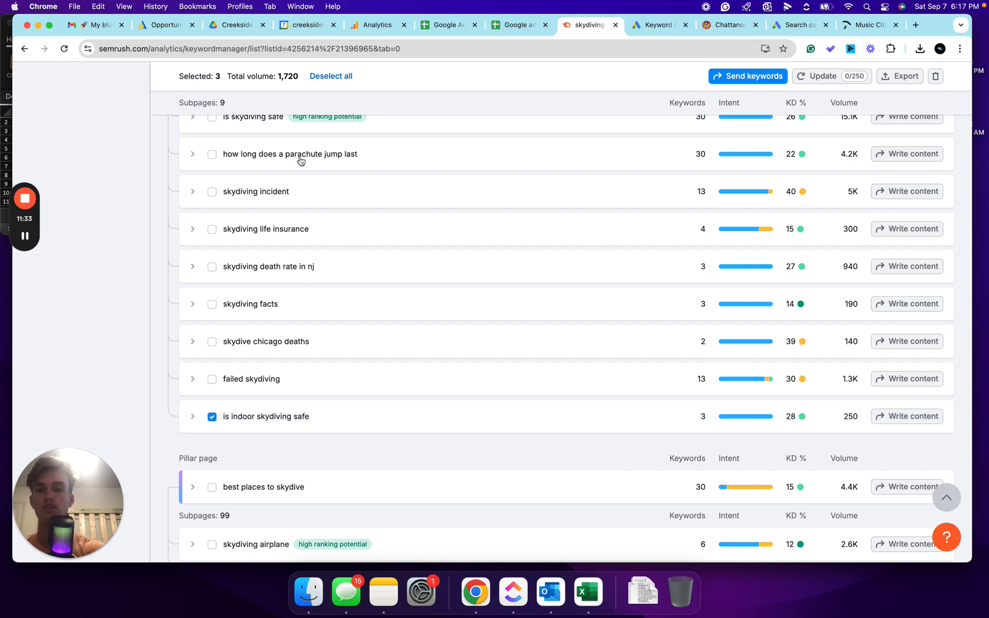
Step: Switch to Google Ads Keyword Planner and enter "skydiving" as the keyword for discovering new keywords
{"action": "scroll", "coordinate": [254, 259], "scroll_direction": "up", "scroll_amount": 6}
{"action": "scroll", "coordinate": [457, 165], "scroll_direction": "up", "scroll_amount": 5}
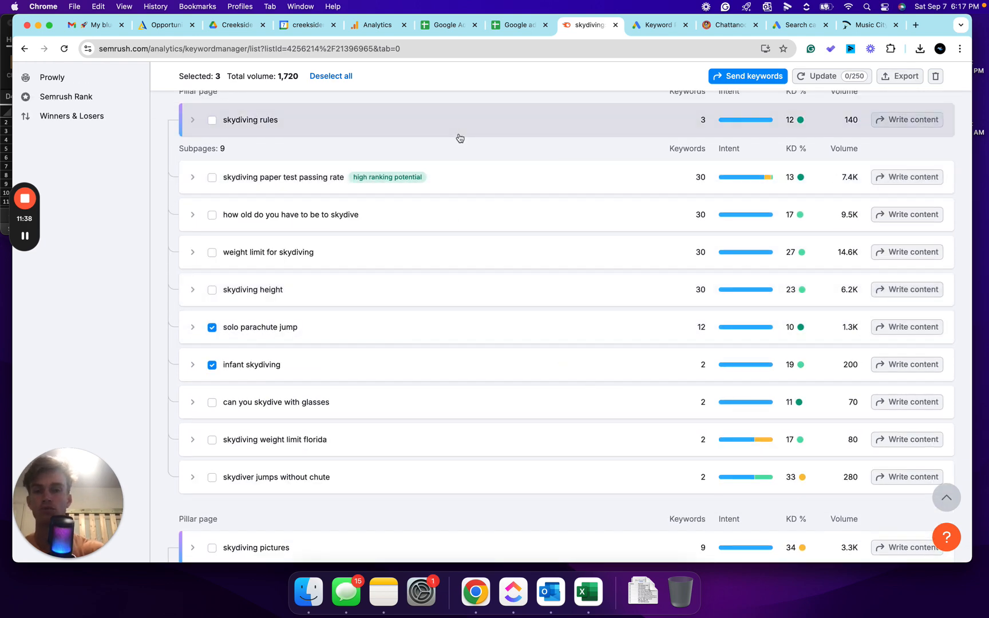
{"action": "scroll", "coordinate": [459, 137], "scroll_direction": "up", "scroll_amount": 1}
{"action": "left_click", "coordinate": [518, 25]}
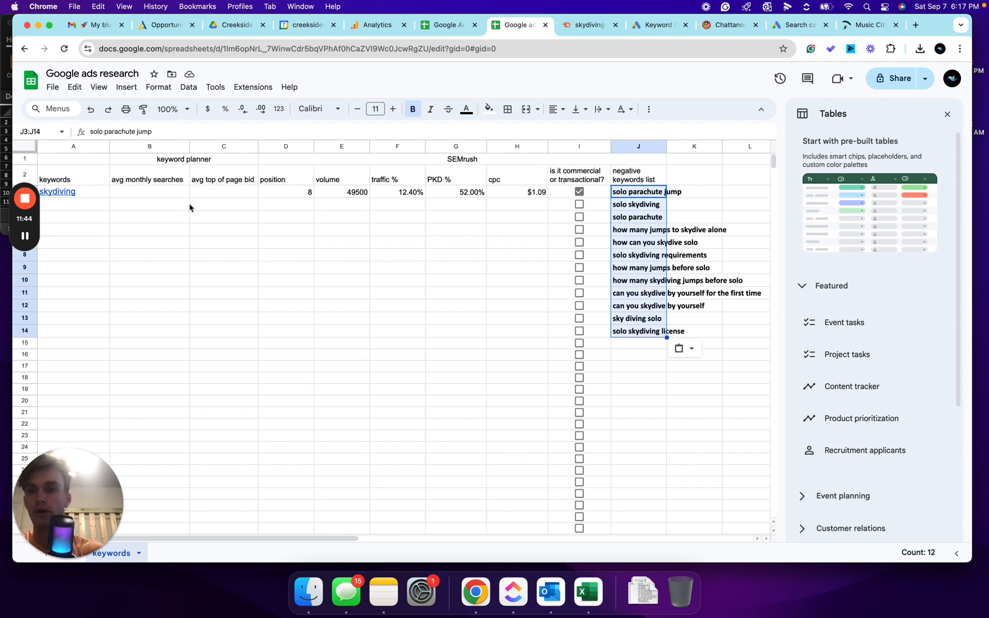
{"action": "left_click", "coordinate": [659, 26]}
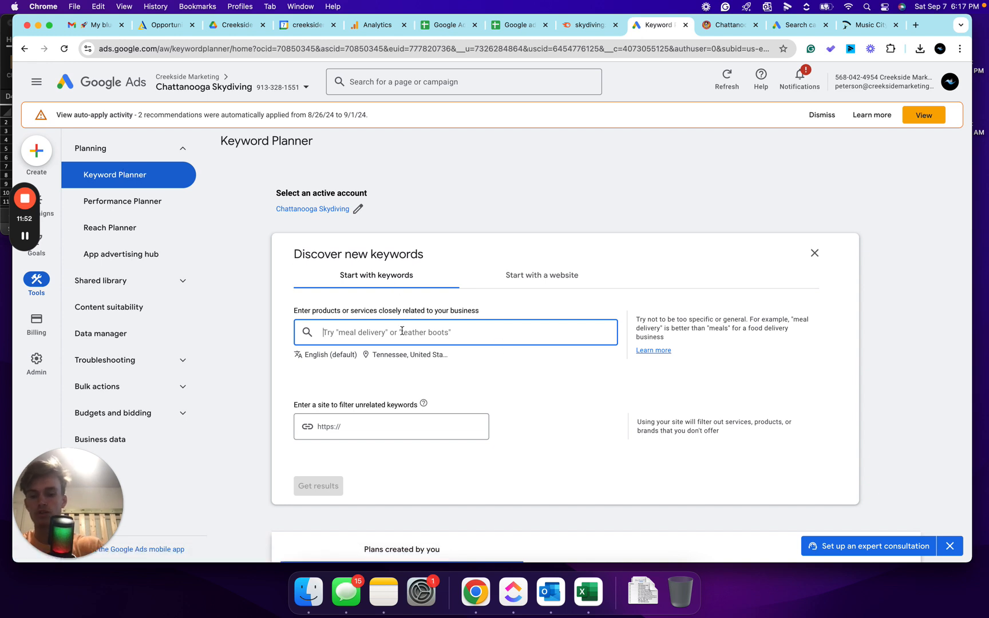
{"action": "type", "text": "skydiving"}
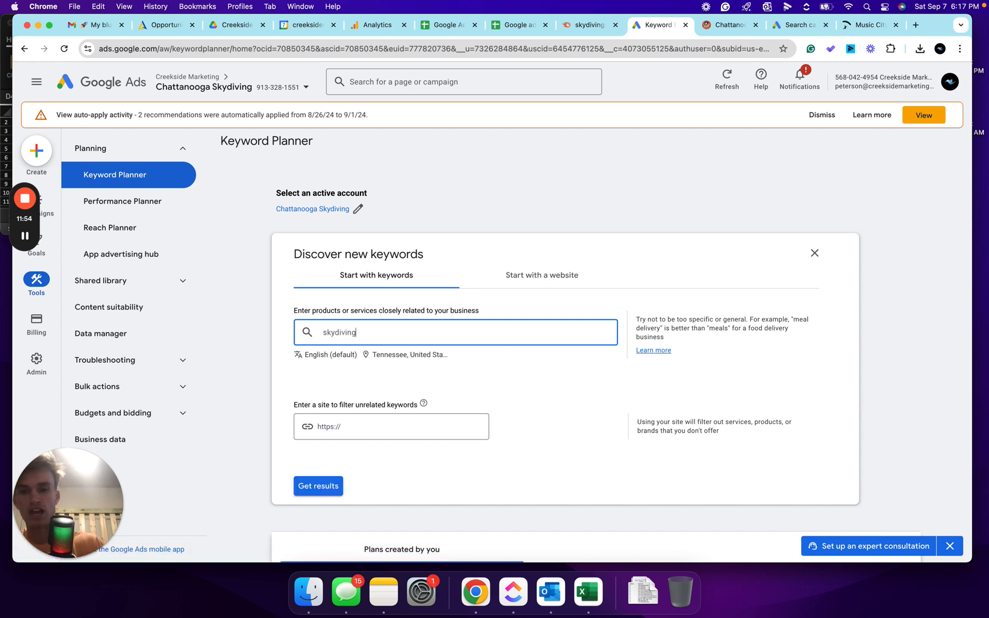
Step: Edit the keyword search locations by removing and re-including the state of Tennessee, and include the state of Alabama
{"action": "left_click", "coordinate": [404, 356]}
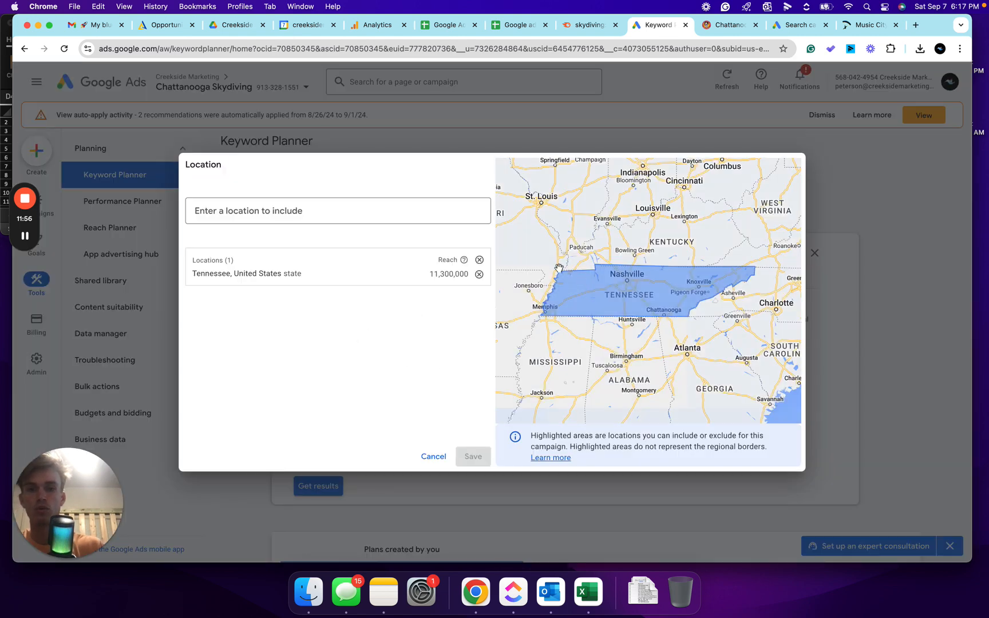
{"action": "left_click", "coordinate": [479, 274]}
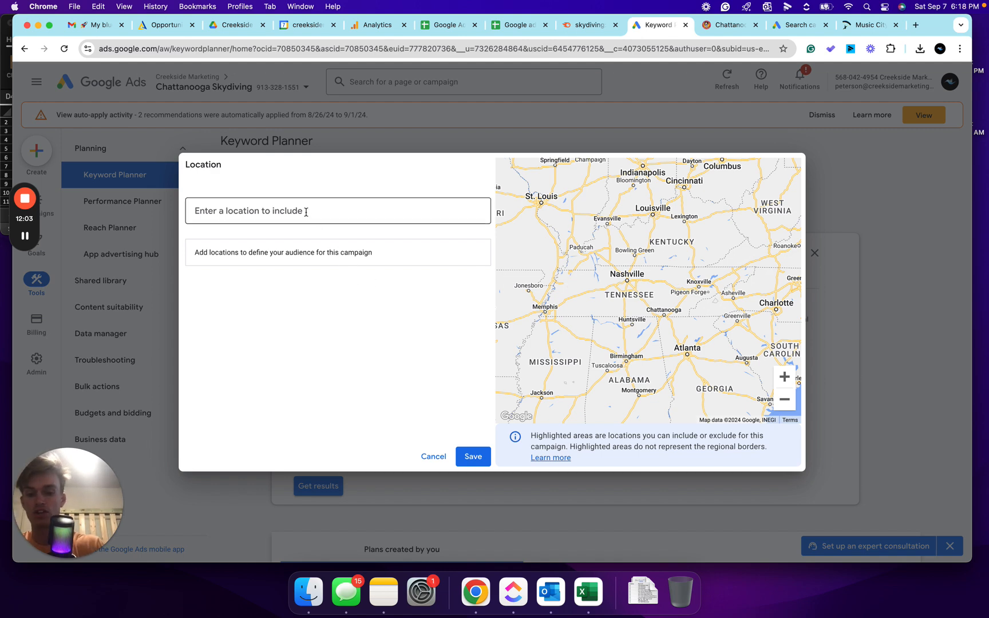
{"action": "type", "text": "ten"}
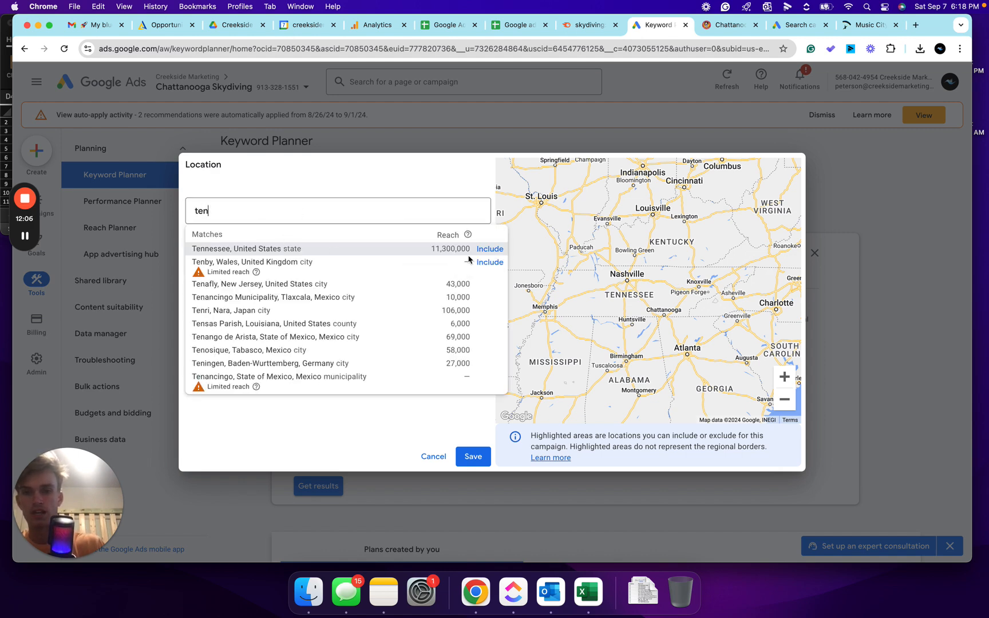
{"action": "left_click", "coordinate": [469, 251]}
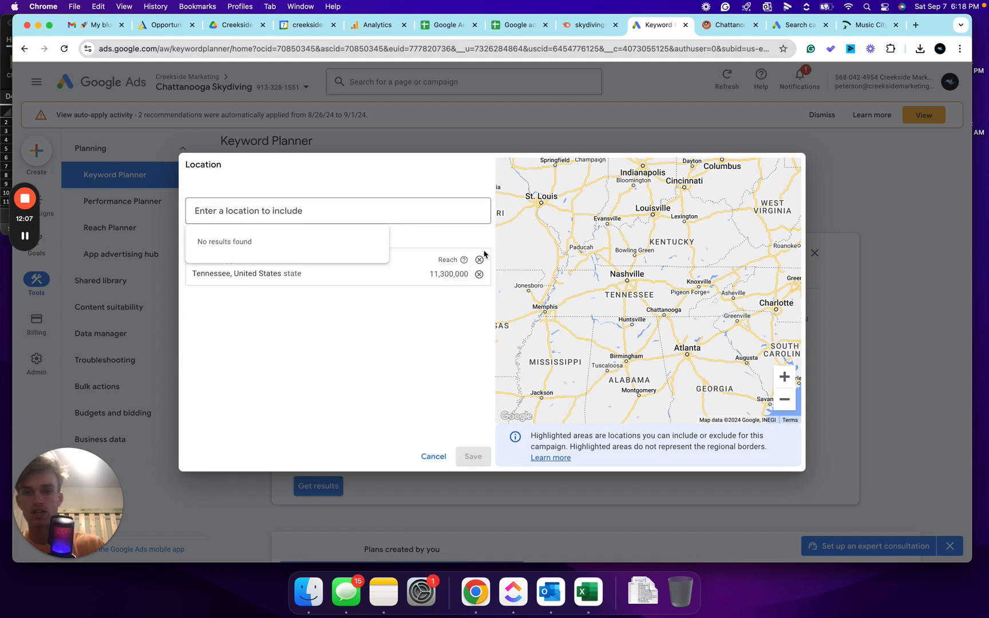
{"action": "type", "text": "alab"}
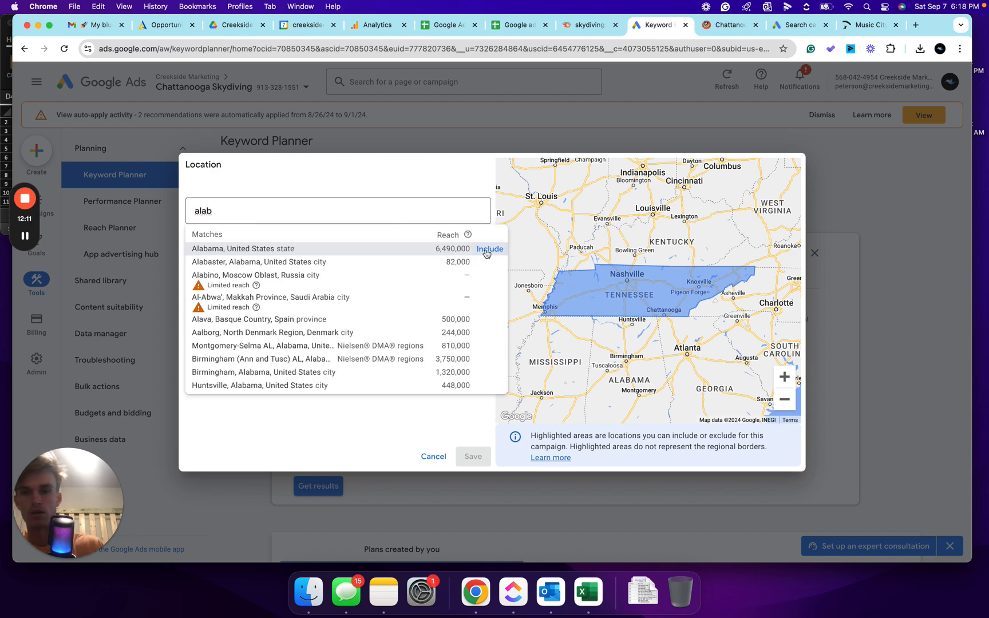
{"action": "left_click", "coordinate": [480, 251]}
{"action": "type", "text": "georgia"}
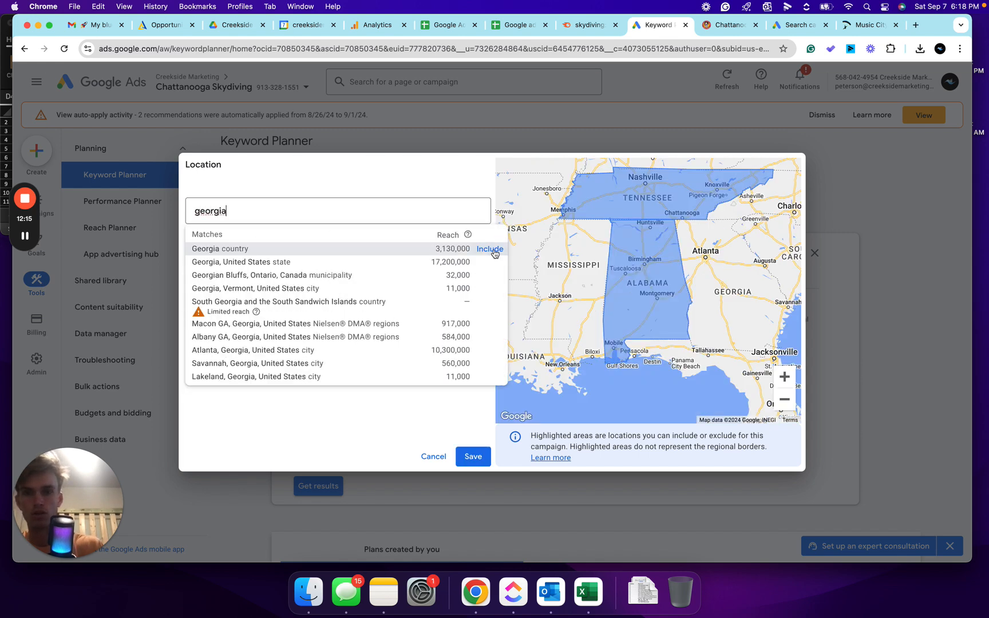
{"action": "left_click", "coordinate": [490, 249]}
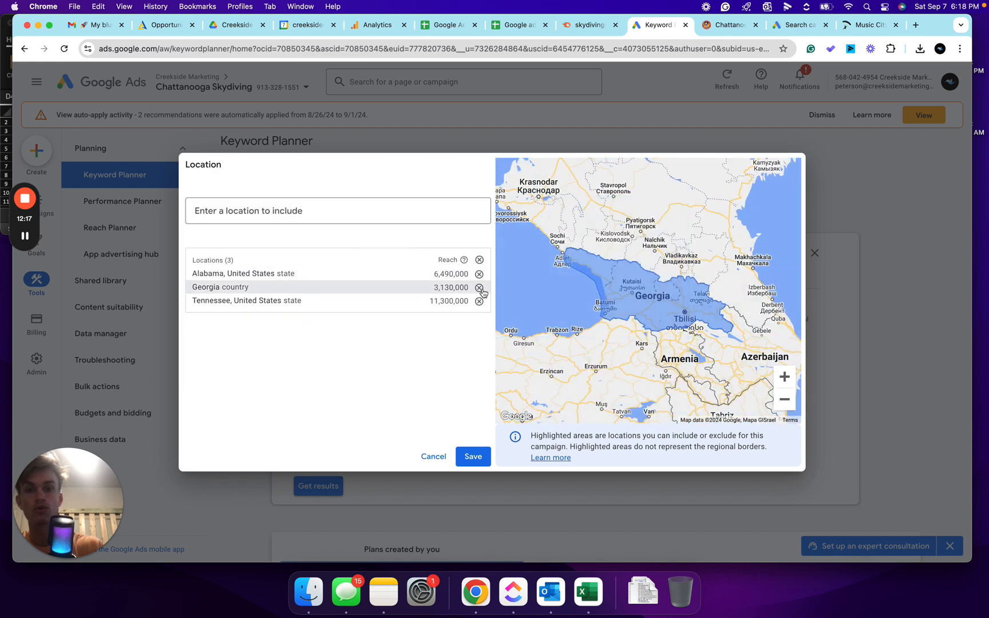
{"action": "left_click", "coordinate": [479, 287]}
Step: Include the US state of Georgia in the saved search locations and get the keyword results for "skydiving"
{"action": "left_click", "coordinate": [302, 210]}
{"action": "type", "text": "georgia"}
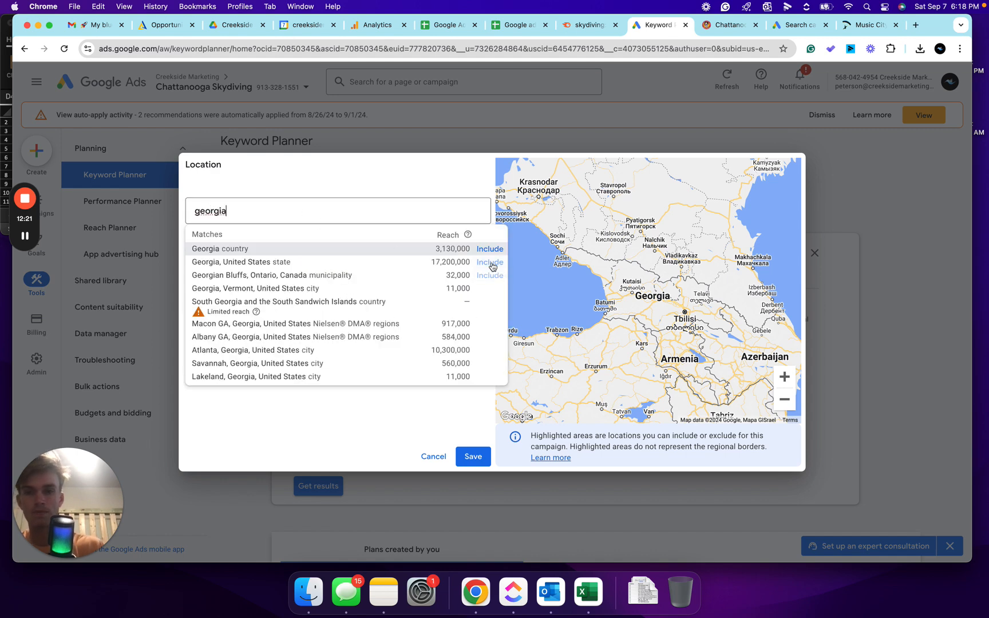
{"action": "left_click", "coordinate": [490, 262]}
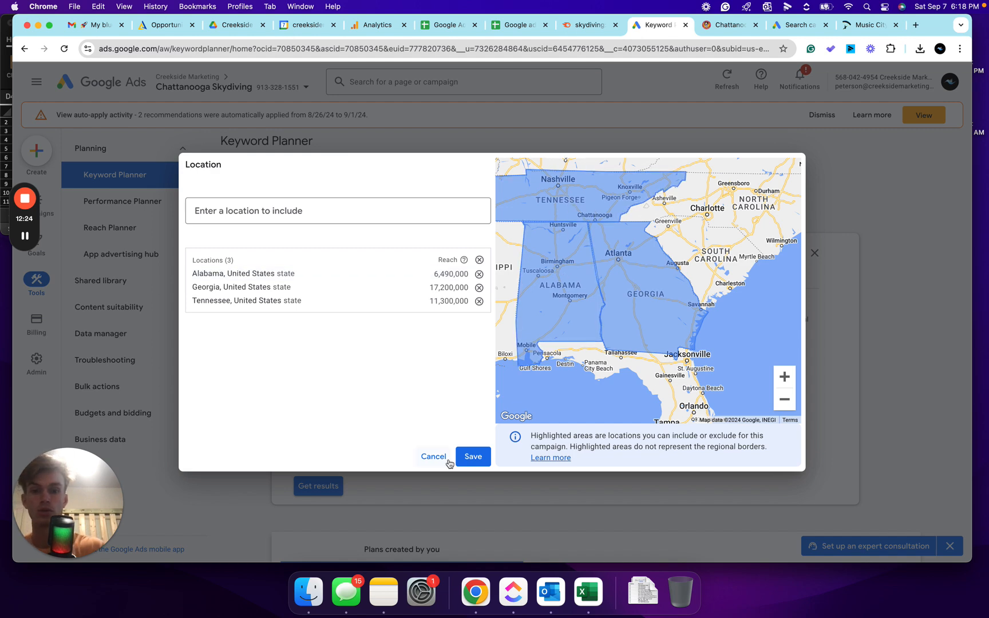
{"action": "left_click", "coordinate": [469, 459]}
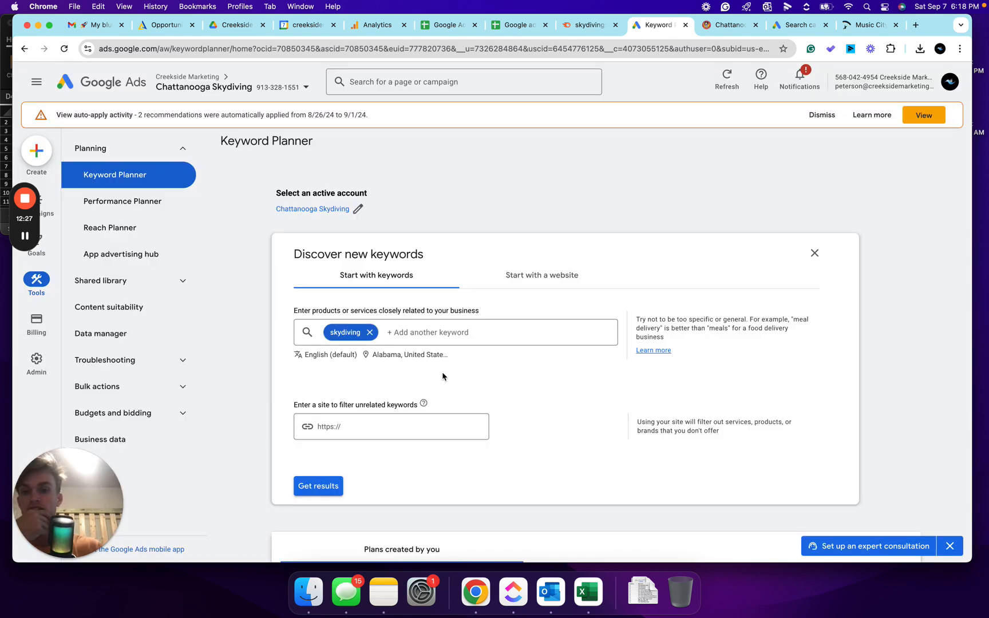
{"action": "scroll", "coordinate": [360, 442], "scroll_direction": "down", "scroll_amount": 2}
{"action": "left_click", "coordinate": [329, 375]}
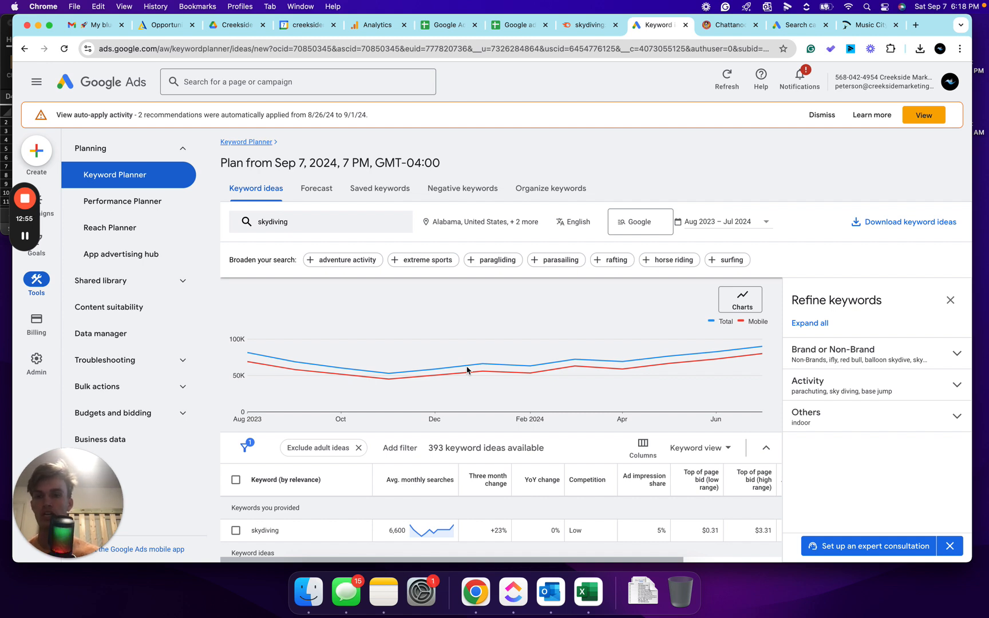
Step: Go back to the Keyword Planner start page and enter "skydiving" as the keyword for discovering new keywords
{"action": "left_click", "coordinate": [256, 142]}
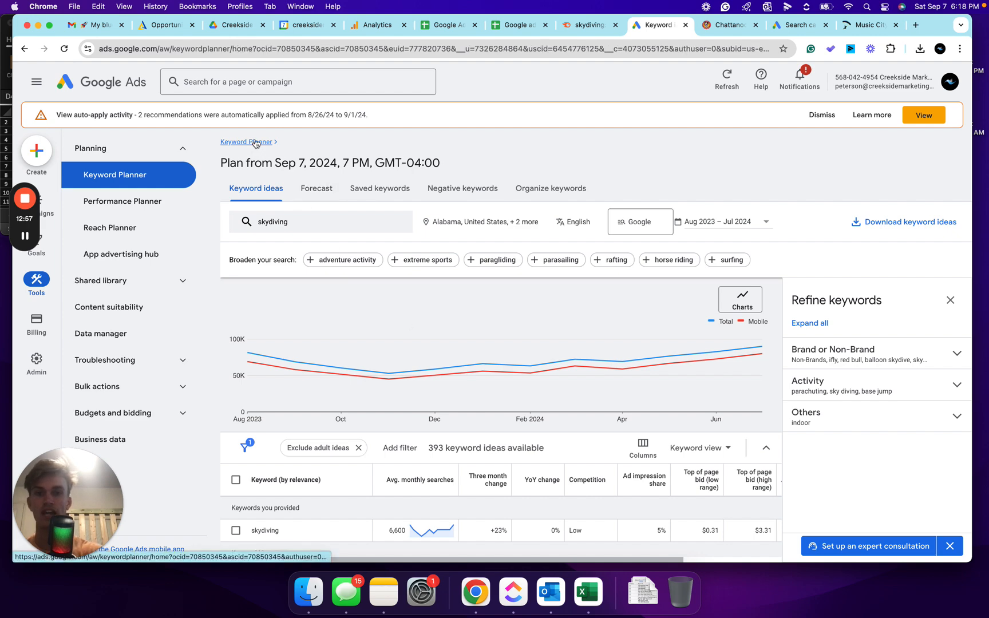
{"action": "left_click", "coordinate": [410, 333]}
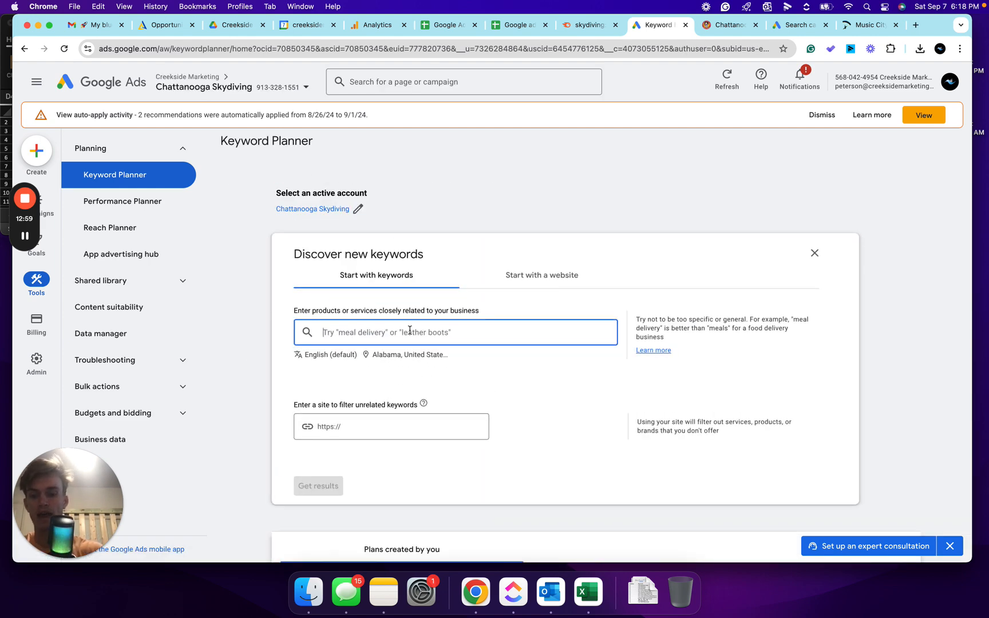
{"action": "type", "text": "skydiving"}
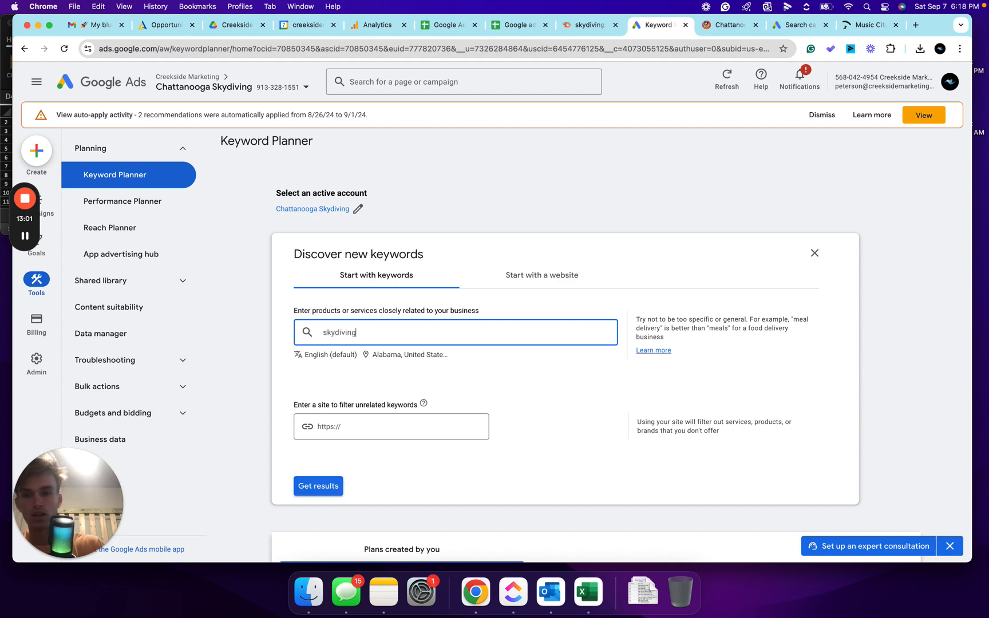
Step: Remove Alabama, Georgia and Tennessee from the keyword search locations
{"action": "left_click", "coordinate": [405, 355]}
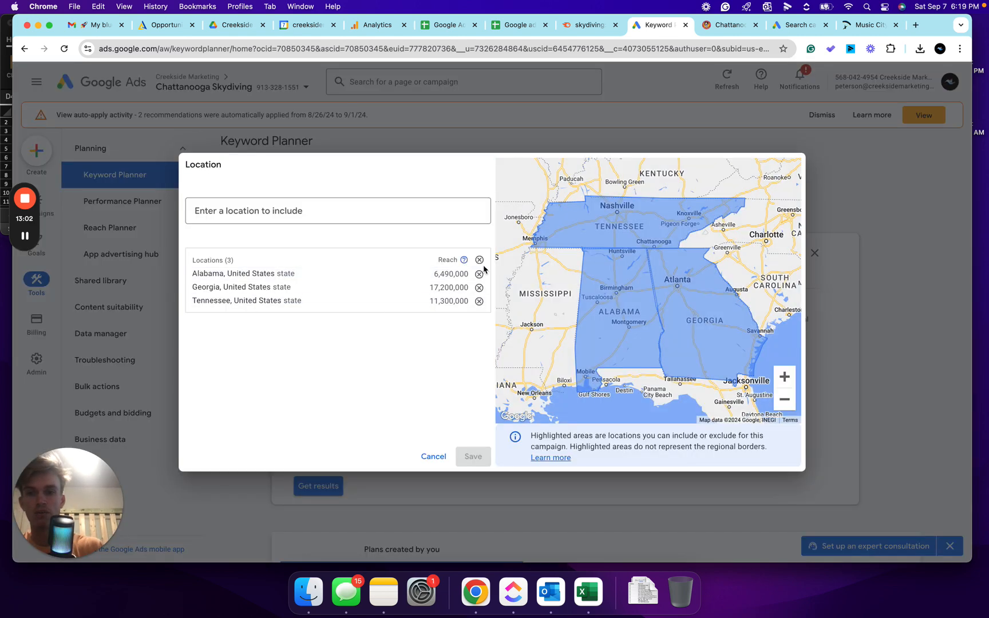
{"action": "left_click", "coordinate": [479, 274]}
{"action": "left_click", "coordinate": [479, 274]}
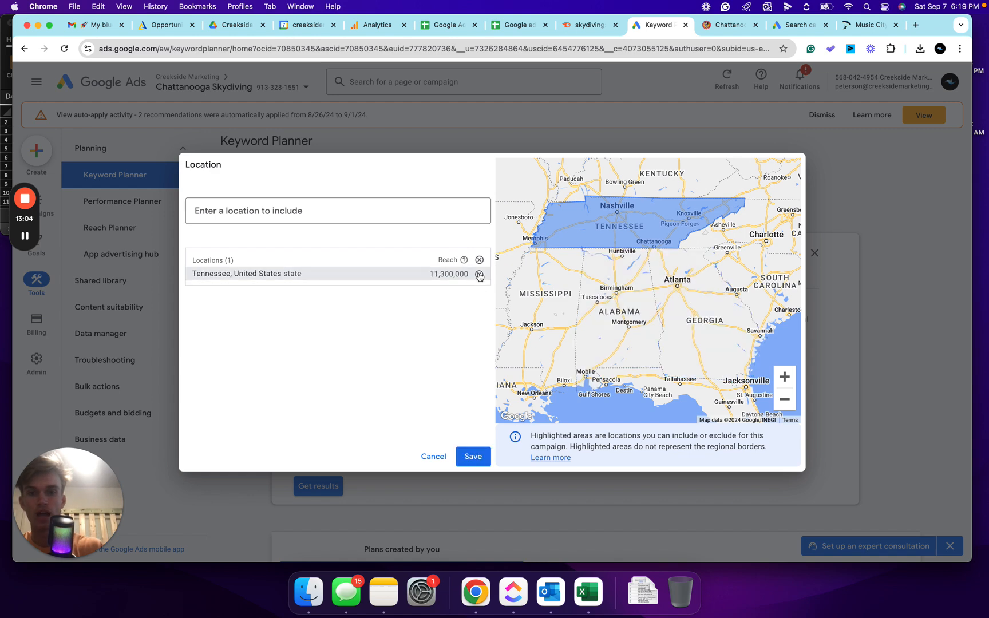
{"action": "left_click", "coordinate": [479, 274]}
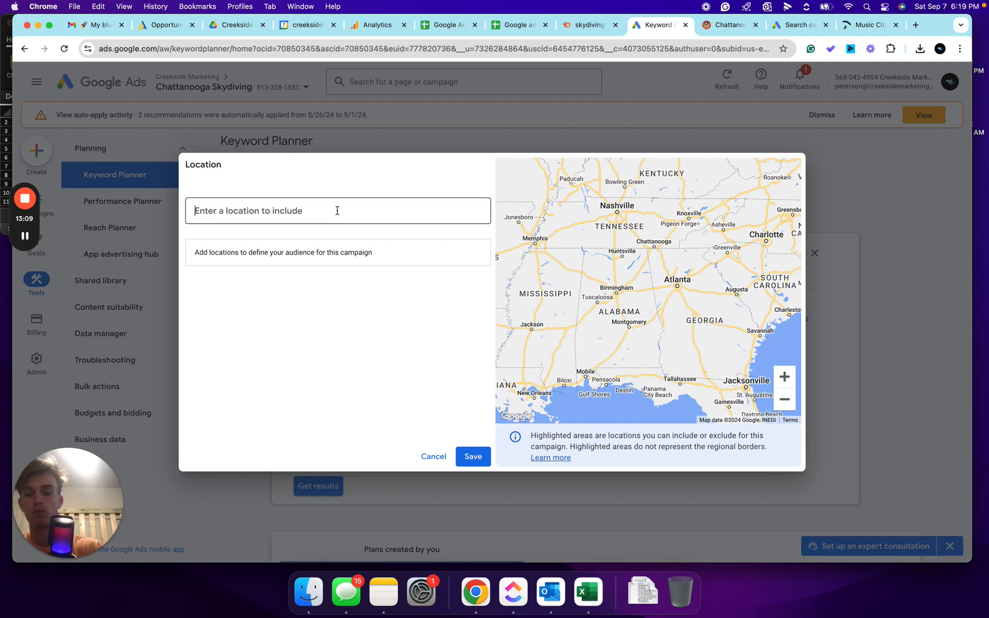
{"action": "type", "text": "franklin"}
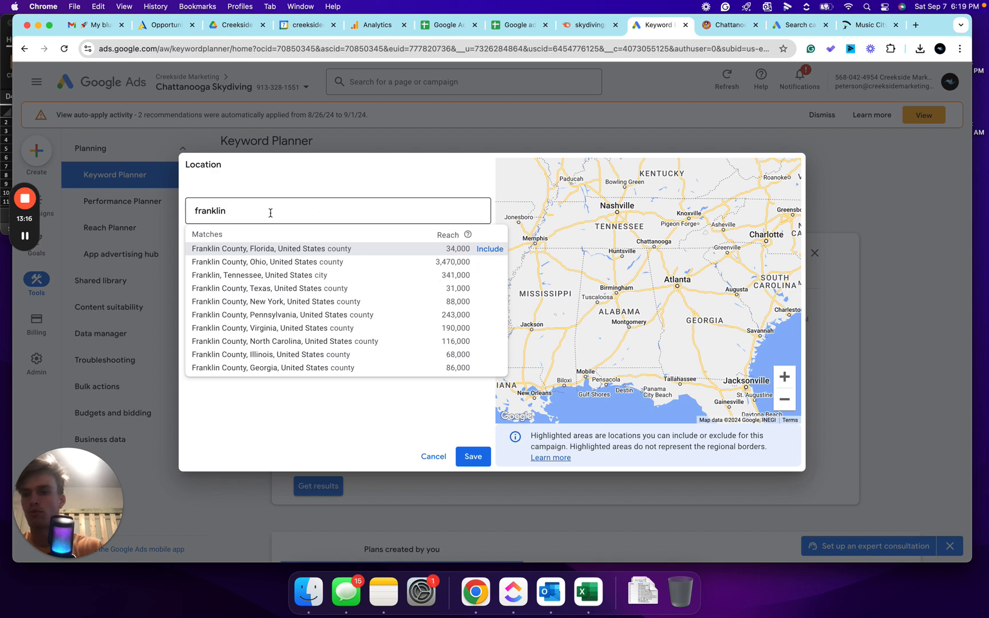
{"action": "key", "text": "BackSpace"}
{"action": "key", "text": "BackSpace"}
{"action": "key", "text": "BackSpace"}
{"action": "key", "text": "BackSpace"}
{"action": "key", "text": "BackSpace"}
{"action": "key", "text": "BackSpace"}
{"action": "key", "text": "BackSpace"}
{"action": "key", "text": "BackSpace"}
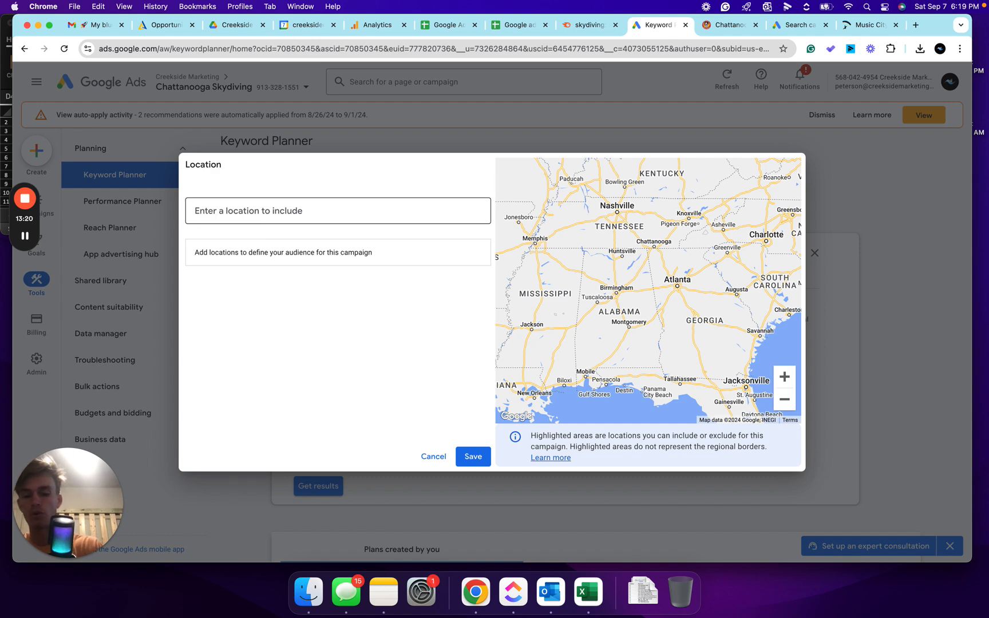
Step: Include the Nashville TN Nielsen DMA region as the search location, and discard the location changes
{"action": "type", "text": "nashville"}
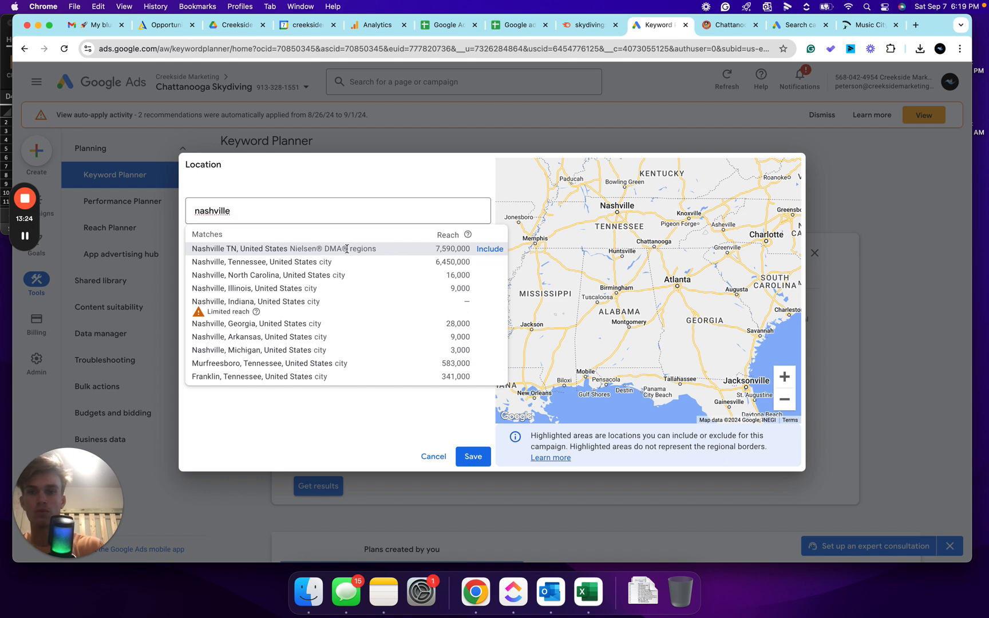
{"action": "left_click", "coordinate": [487, 250]}
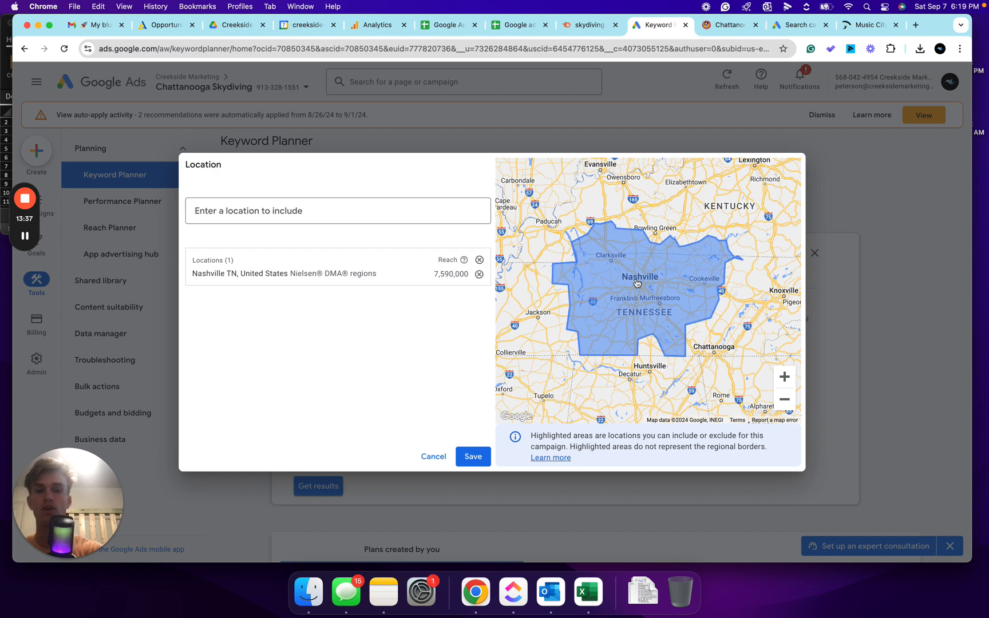
{"action": "left_click", "coordinate": [433, 456]}
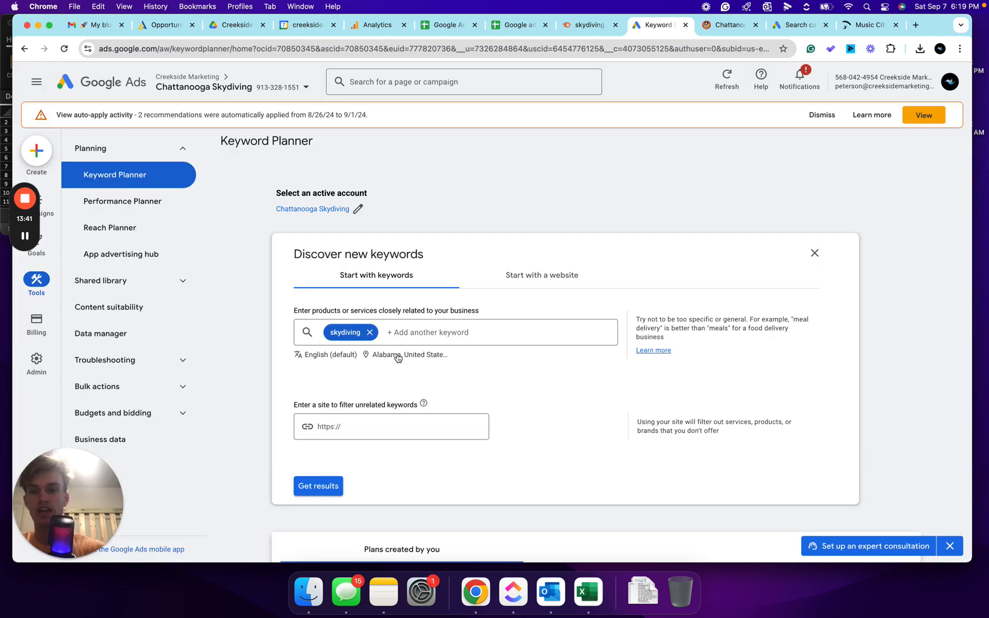
{"action": "left_click", "coordinate": [396, 355]}
{"action": "left_click", "coordinate": [433, 456]}
Step: Get the keyword results for "skydiving" with the saved locations
{"action": "left_click", "coordinate": [317, 486]}
{"action": "scroll", "coordinate": [349, 373], "scroll_direction": "down", "scroll_amount": 5}
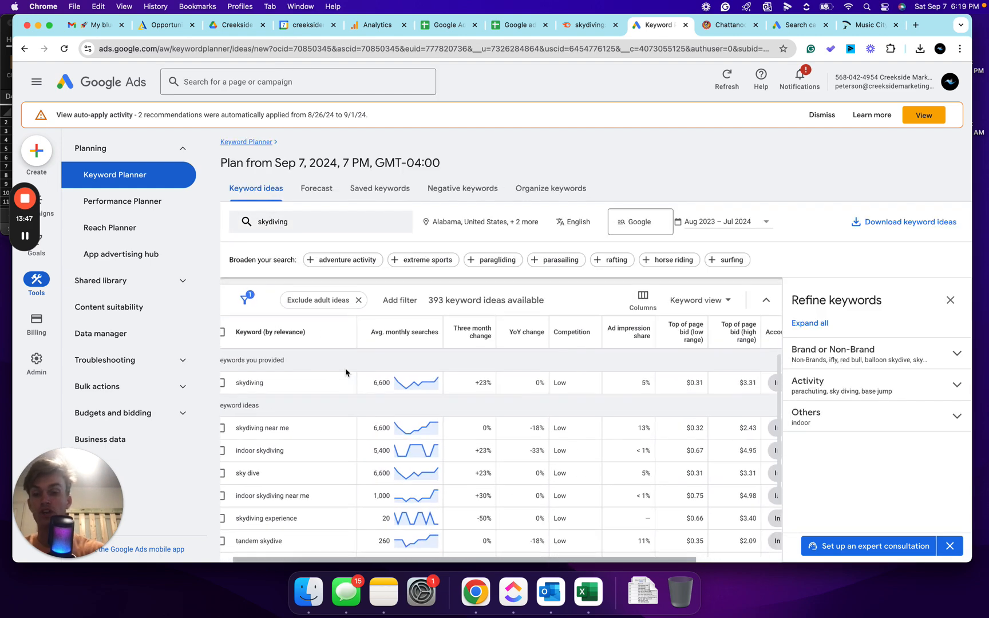
{"action": "scroll", "coordinate": [312, 396], "scroll_direction": "up", "scroll_amount": 1}
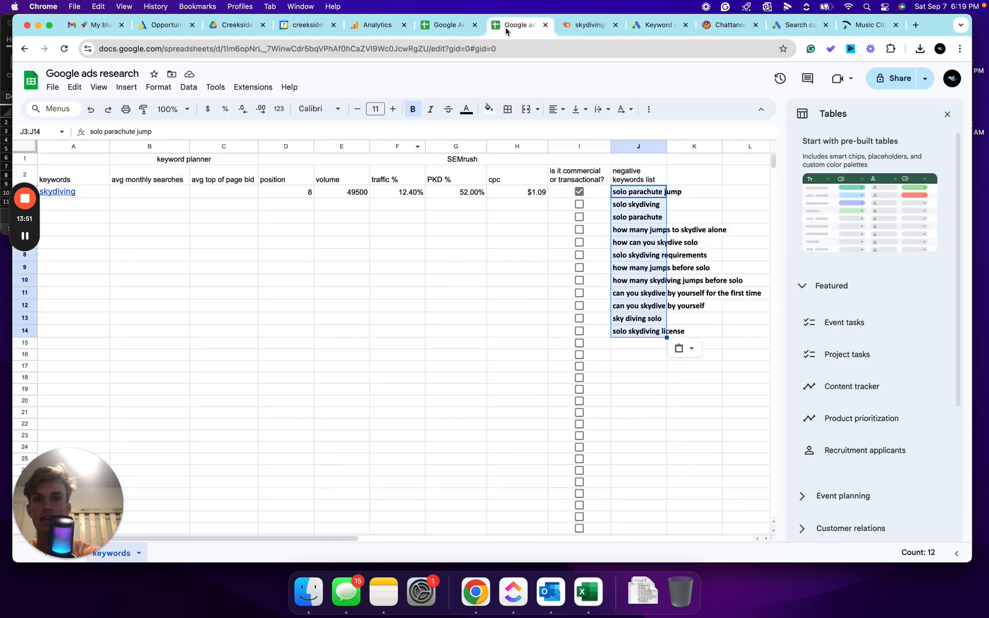
Step: Check the keyword planner columns in the research spreadsheet, and sort the Keyword Planner ideas by average monthly searches in descending order
{"action": "left_click", "coordinate": [515, 25]}
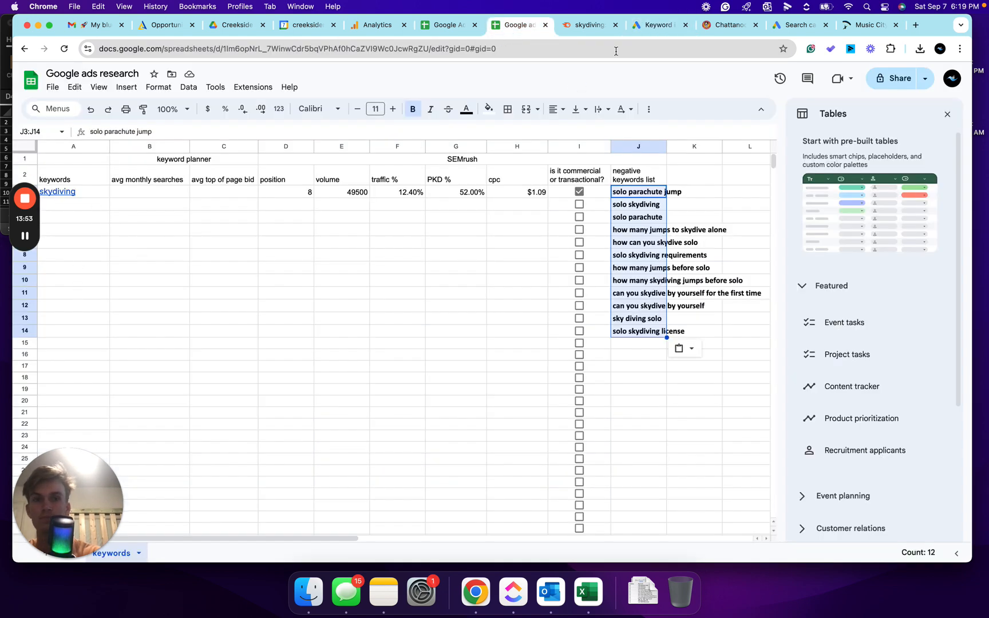
{"action": "left_click", "coordinate": [652, 24]}
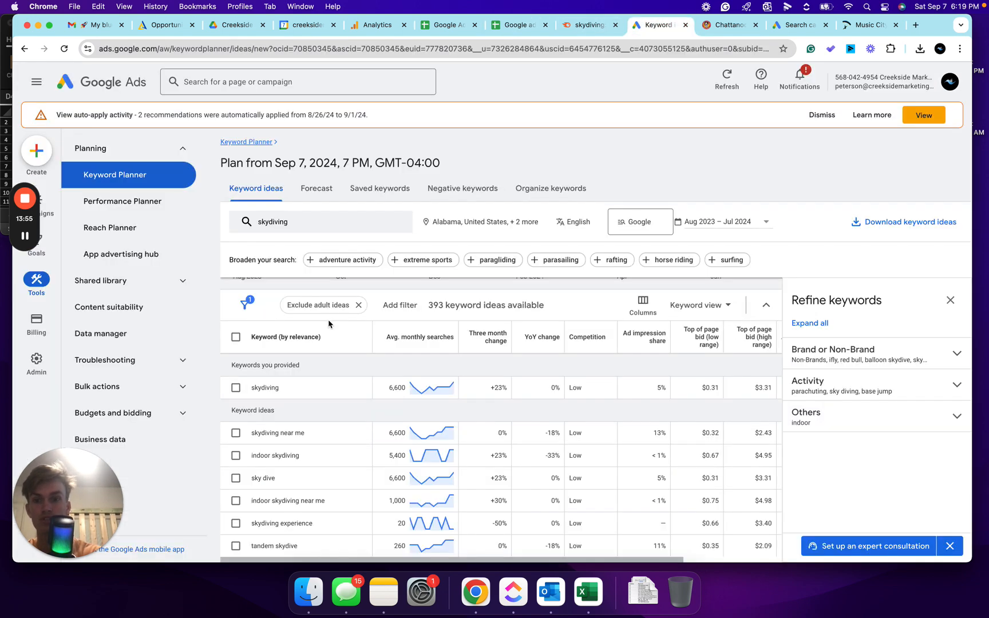
{"action": "scroll", "coordinate": [351, 404], "scroll_direction": "down", "scroll_amount": 2}
{"action": "scroll", "coordinate": [329, 399], "scroll_direction": "up", "scroll_amount": 2}
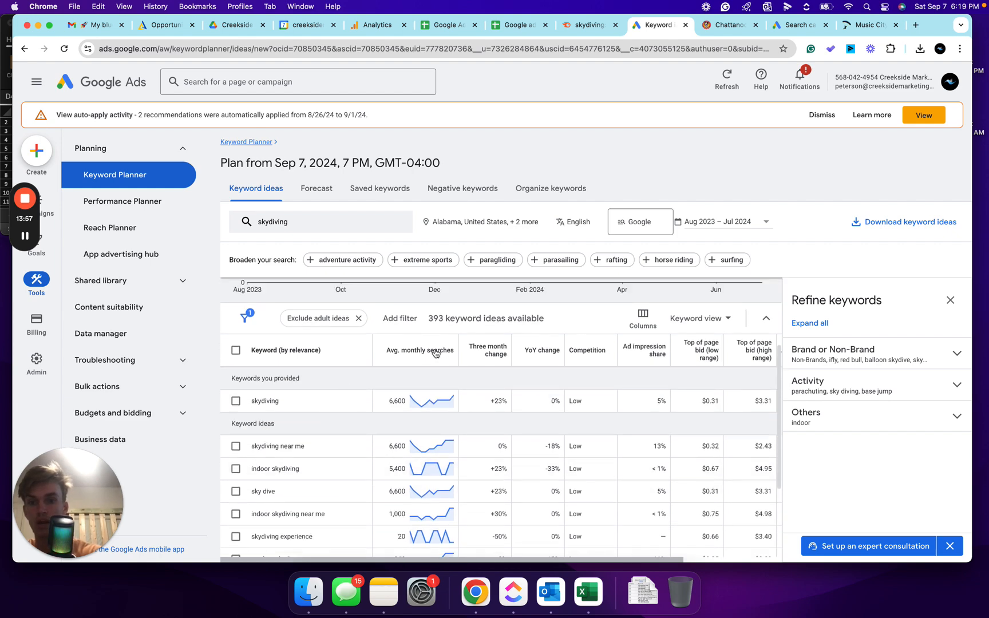
{"action": "left_click", "coordinate": [418, 353]}
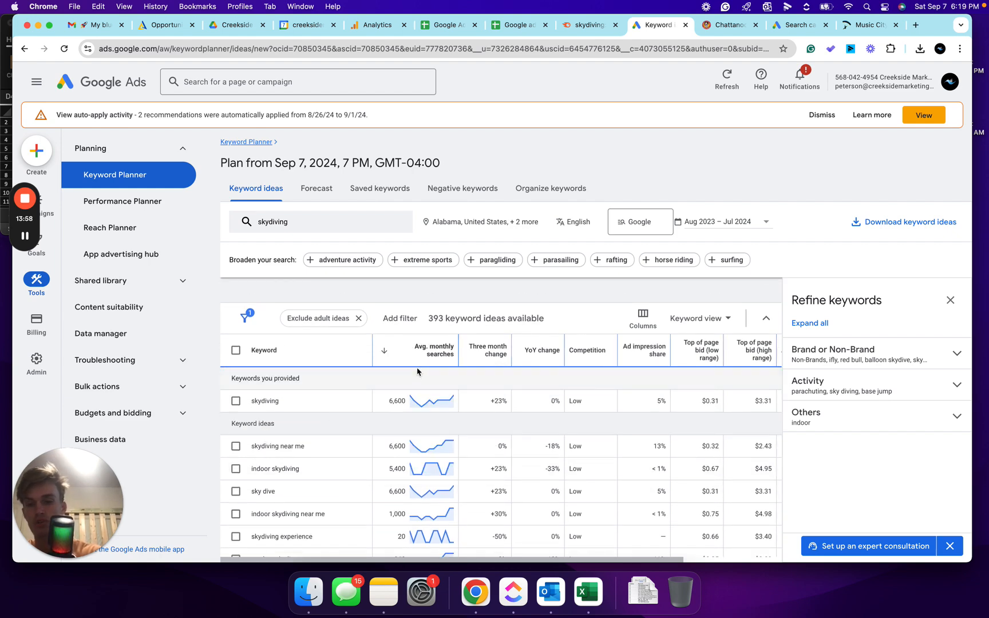
Step: Examine the sorted keyword ideas, their average monthly searches and the monthly search trend of "parachute jump near me"
{"action": "scroll", "coordinate": [408, 421], "scroll_direction": "down", "scroll_amount": 2}
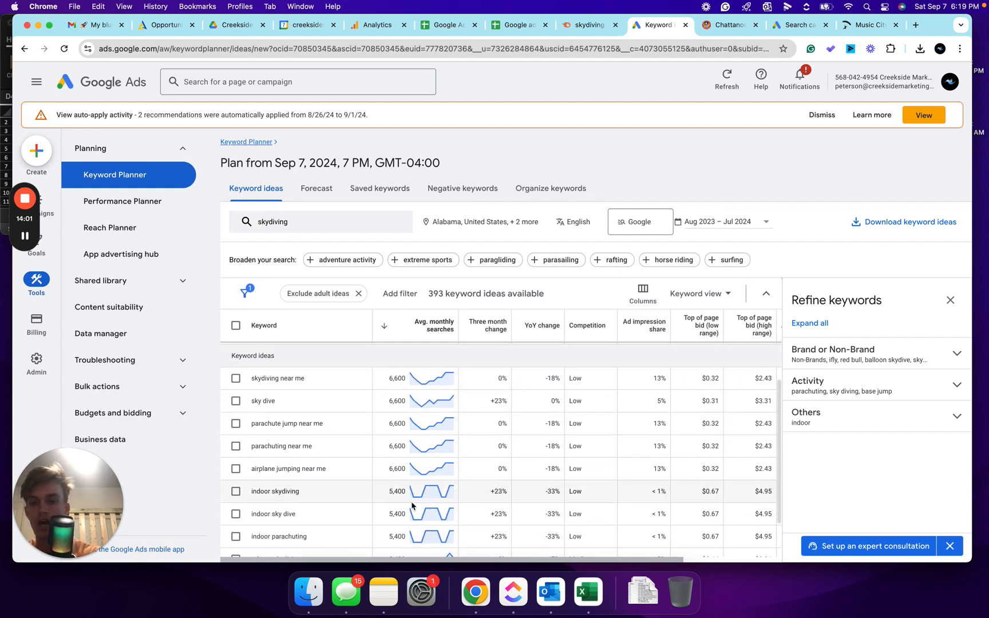
{"action": "scroll", "coordinate": [407, 427], "scroll_direction": "up", "scroll_amount": 2}
{"action": "scroll", "coordinate": [395, 438], "scroll_direction": "down", "scroll_amount": 1}
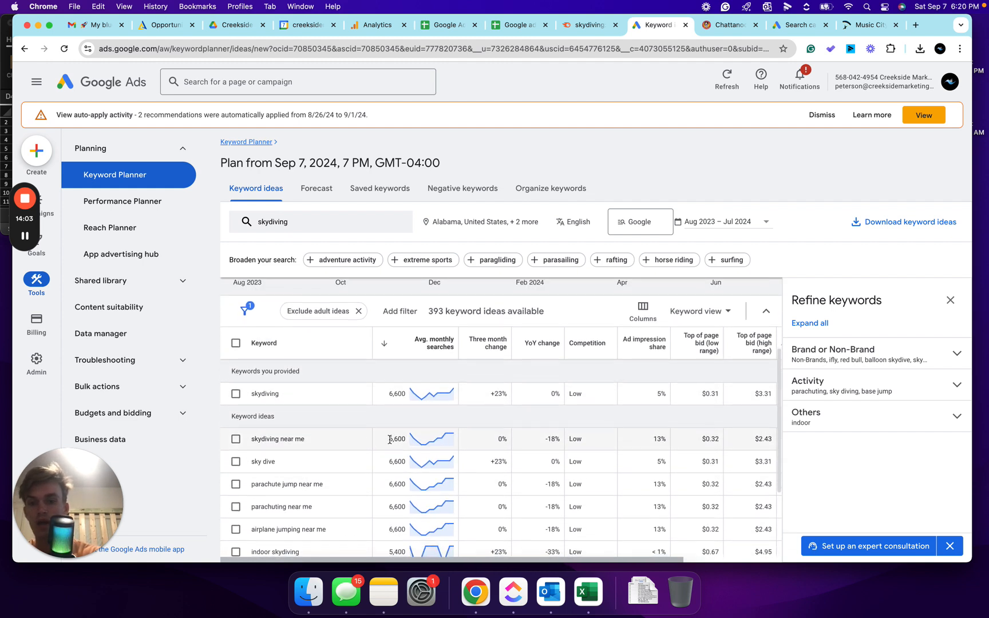
{"action": "scroll", "coordinate": [441, 374], "scroll_direction": "down", "scroll_amount": 1}
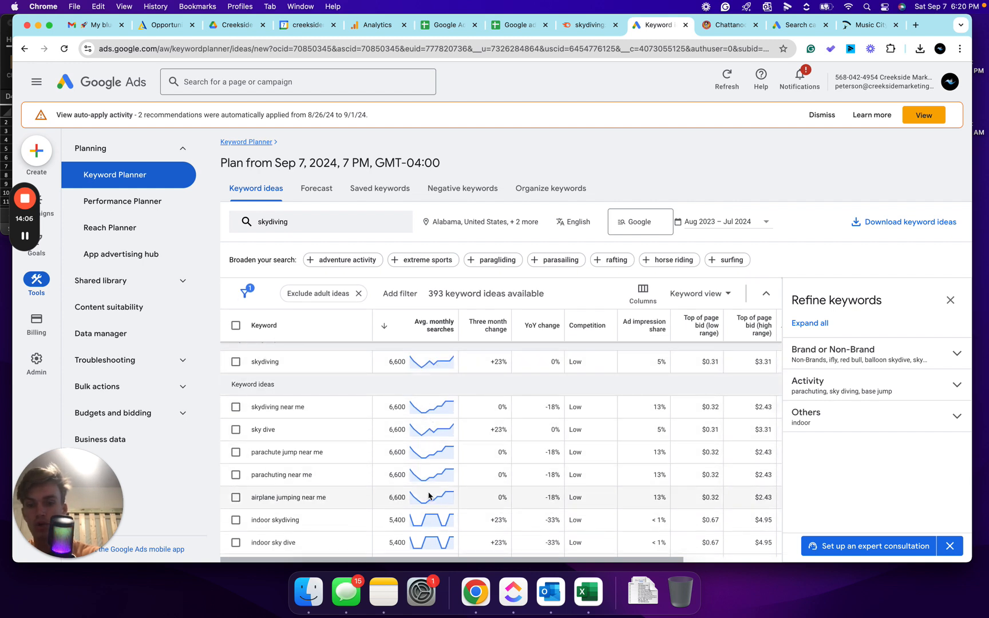
{"action": "mouse_move", "coordinate": [430, 496]}
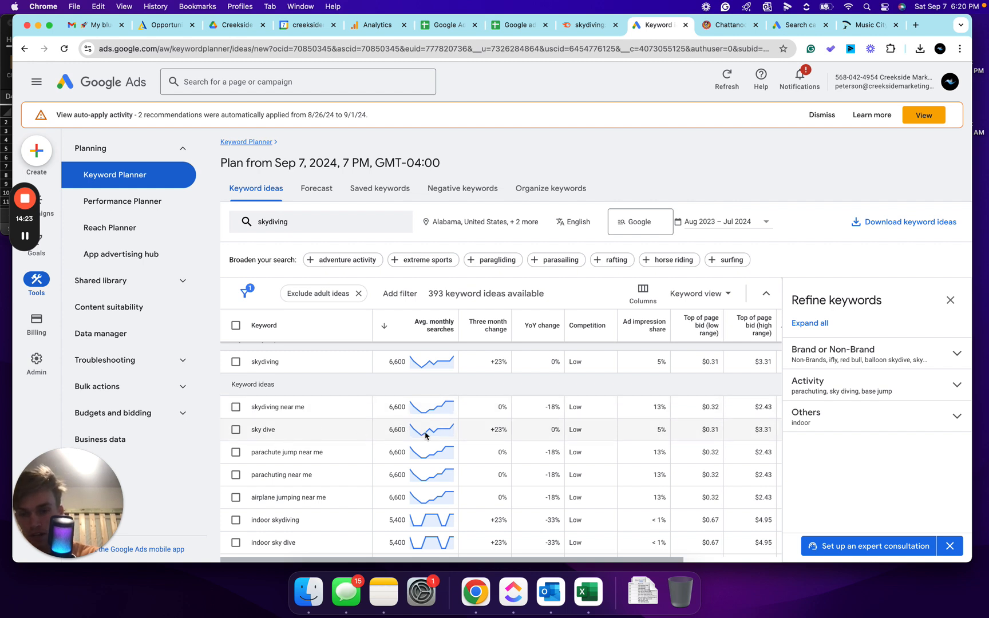
{"action": "mouse_move", "coordinate": [435, 365]}
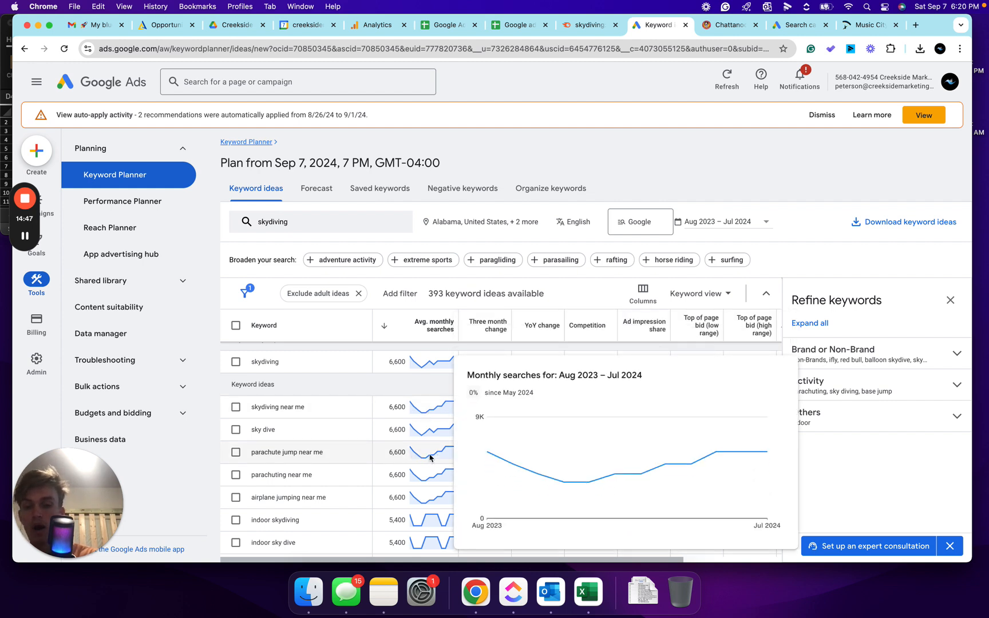
{"action": "scroll", "coordinate": [346, 475], "scroll_direction": "down", "scroll_amount": 1}
{"action": "scroll", "coordinate": [351, 452], "scroll_direction": "up", "scroll_amount": 2}
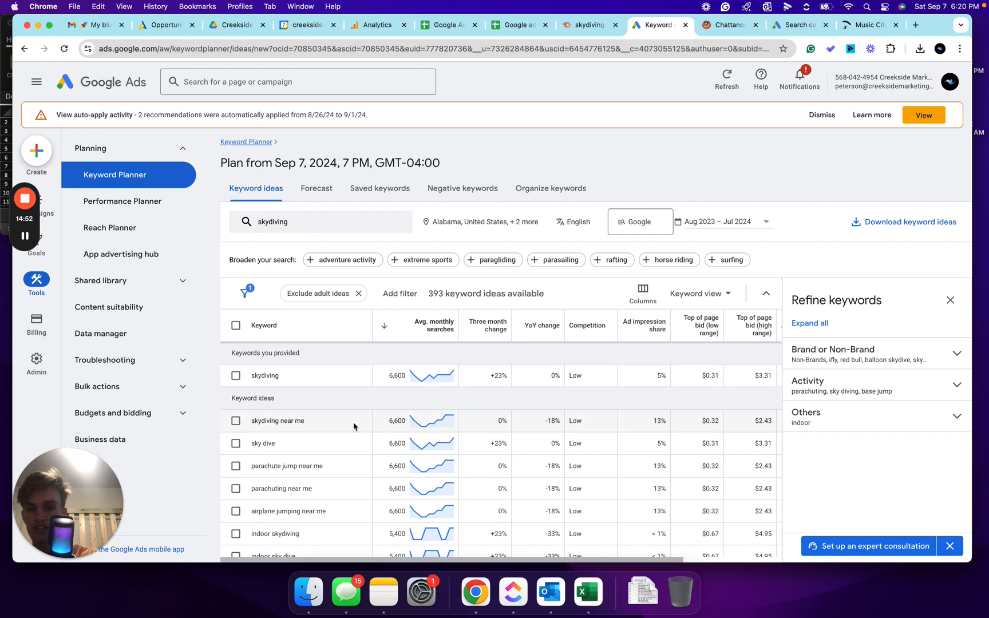
{"action": "scroll", "coordinate": [357, 426], "scroll_direction": "down", "scroll_amount": 1}
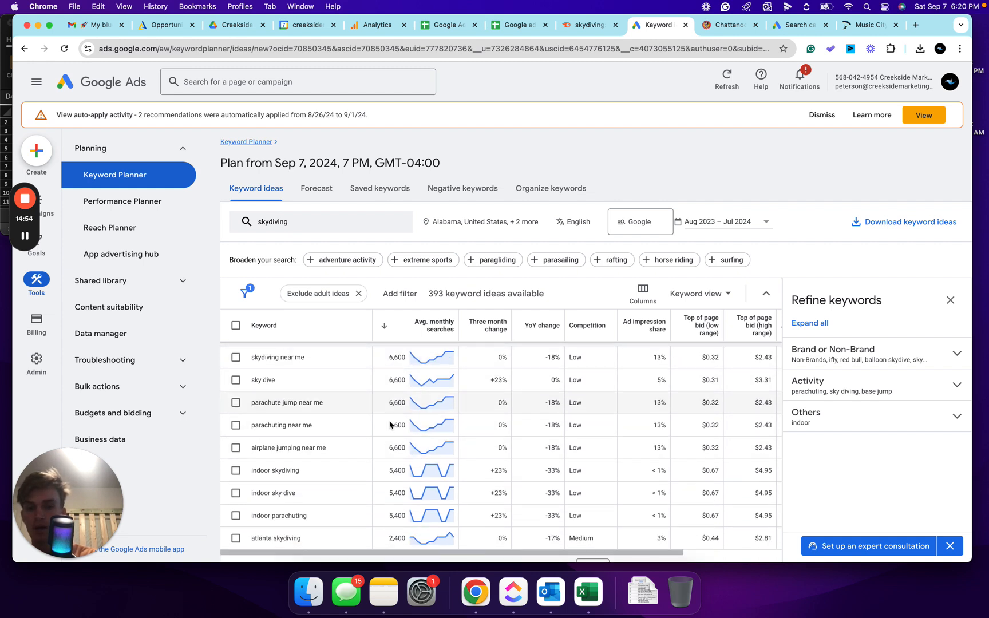
{"action": "scroll", "coordinate": [364, 470], "scroll_direction": "down", "scroll_amount": 1}
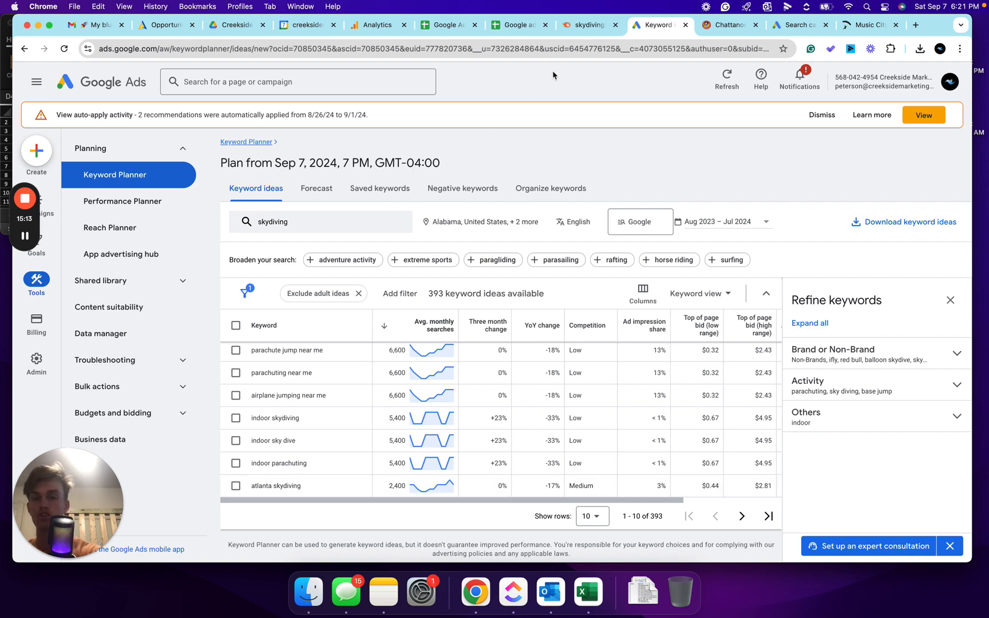
Step: Look up the average monthly searches for "skydiving" in Keyword Planner and record 6600 in cell B3 of the research spreadsheet
{"action": "left_click", "coordinate": [522, 25]}
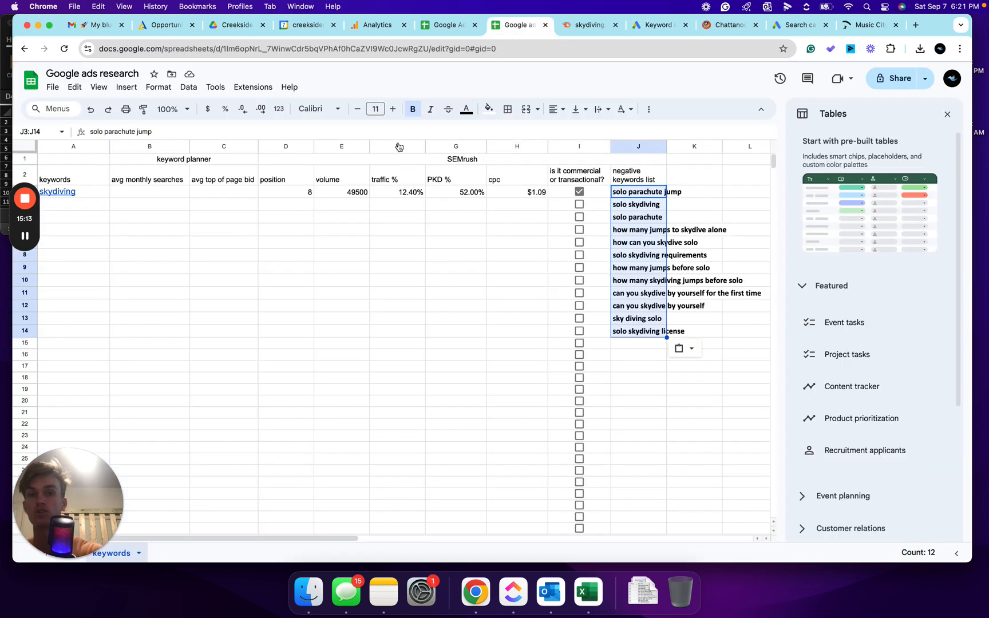
{"action": "left_click", "coordinate": [655, 25]}
{"action": "scroll", "coordinate": [344, 435], "scroll_direction": "up", "scroll_amount": 2}
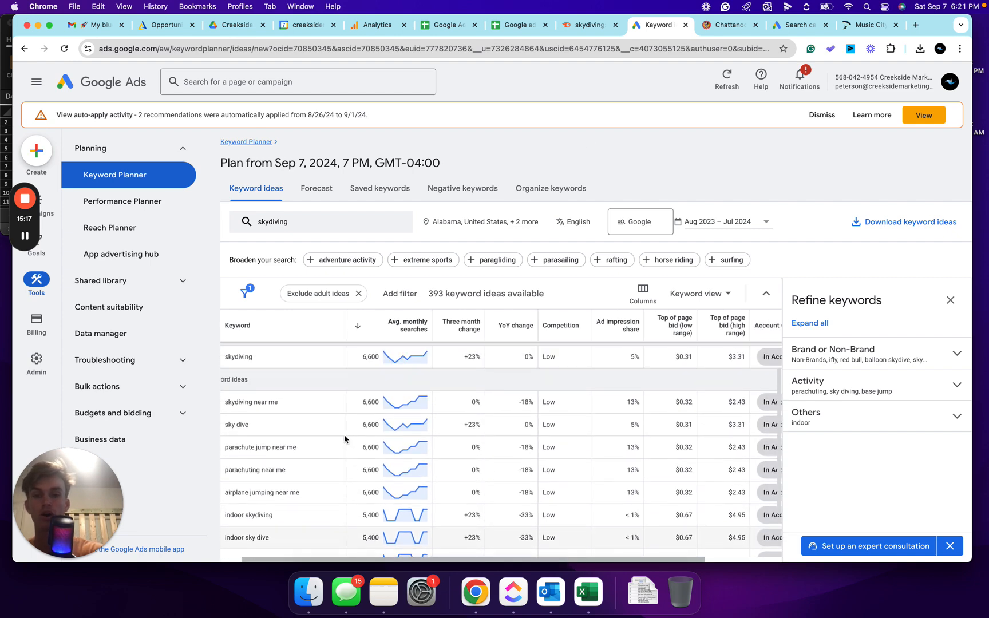
{"action": "scroll", "coordinate": [344, 439], "scroll_direction": "up", "scroll_amount": 3}
{"action": "scroll", "coordinate": [349, 407], "scroll_direction": "right", "scroll_amount": 3}
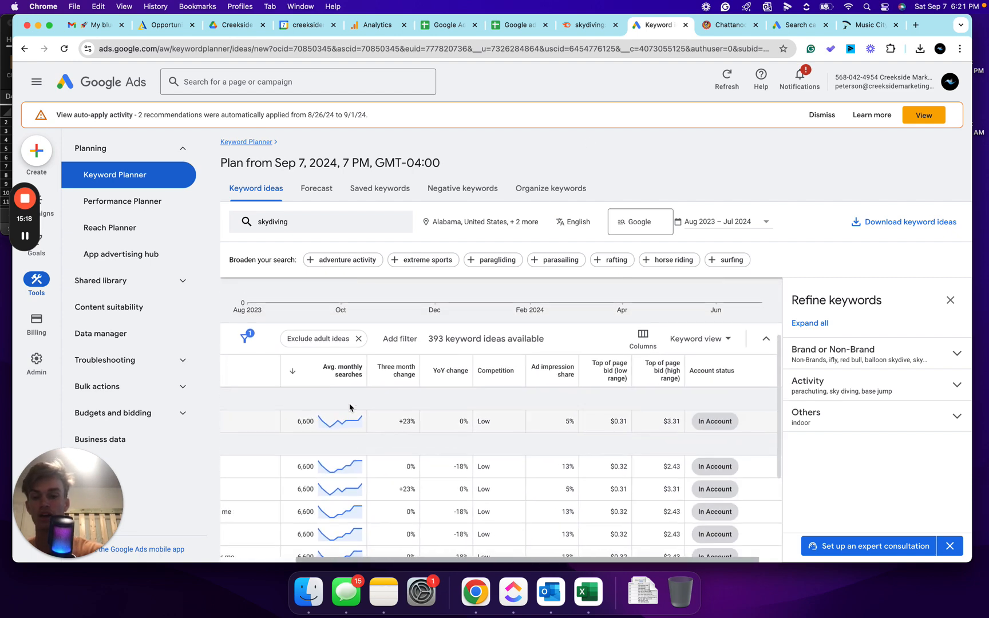
{"action": "scroll", "coordinate": [349, 408], "scroll_direction": "down", "scroll_amount": 1}
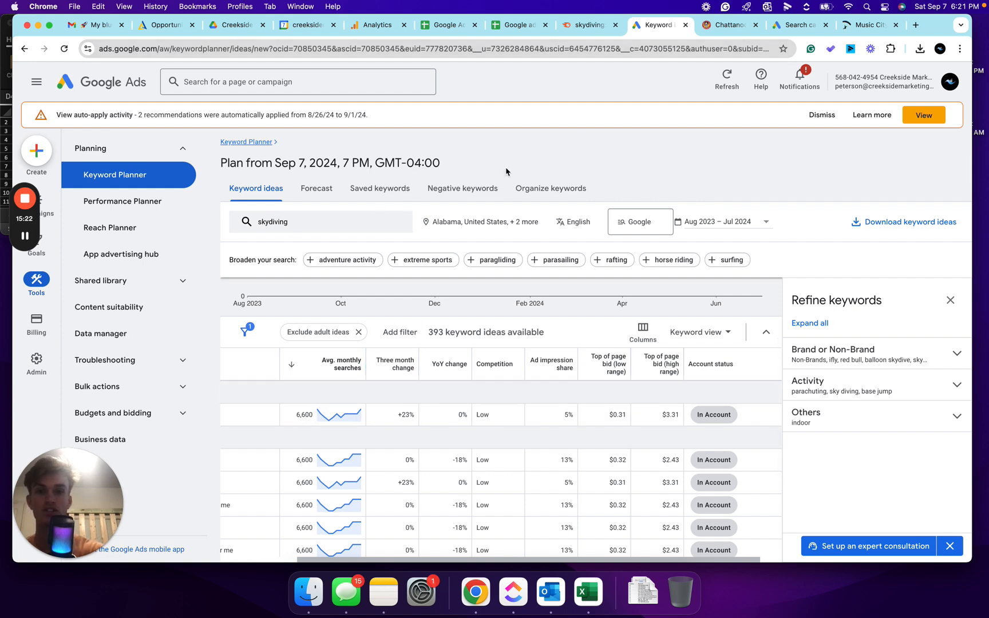
{"action": "left_click", "coordinate": [578, 27]}
{"action": "left_click", "coordinate": [504, 30]}
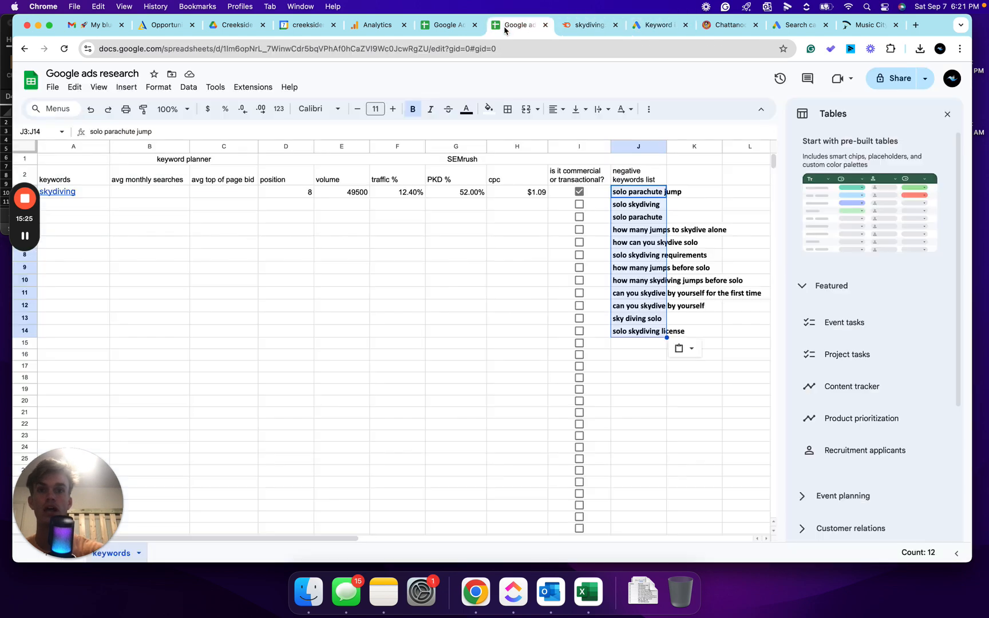
{"action": "left_click", "coordinate": [138, 193]}
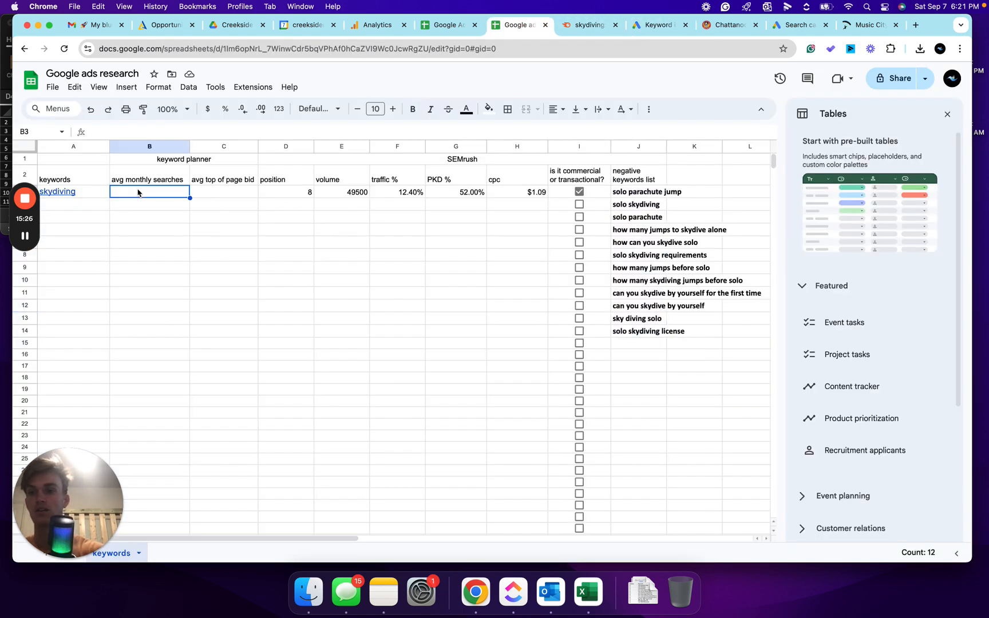
{"action": "type", "text": "6600"}
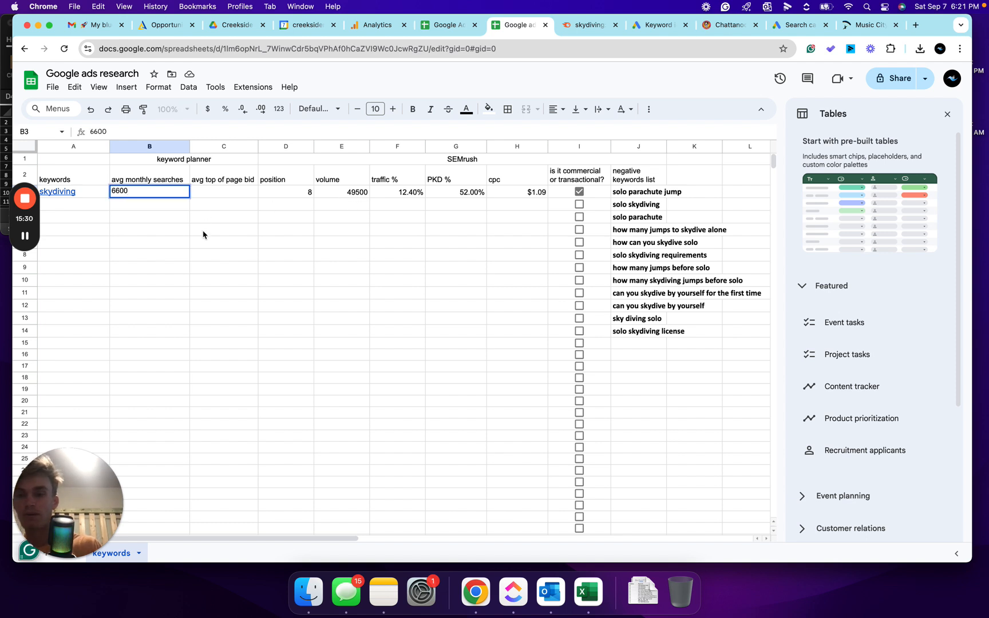
{"action": "key", "text": "Return"}
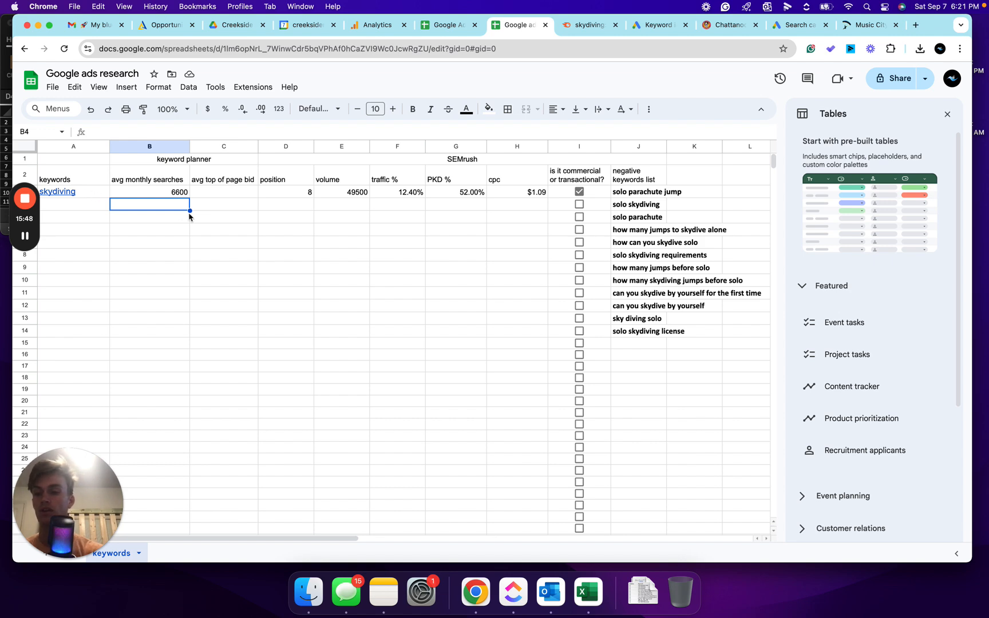
Step: Examine the monthly search volume trend of "skydiving" from Aug 2023 to Jul 2024 in Keyword Planner
{"action": "left_click", "coordinate": [25, 236]}
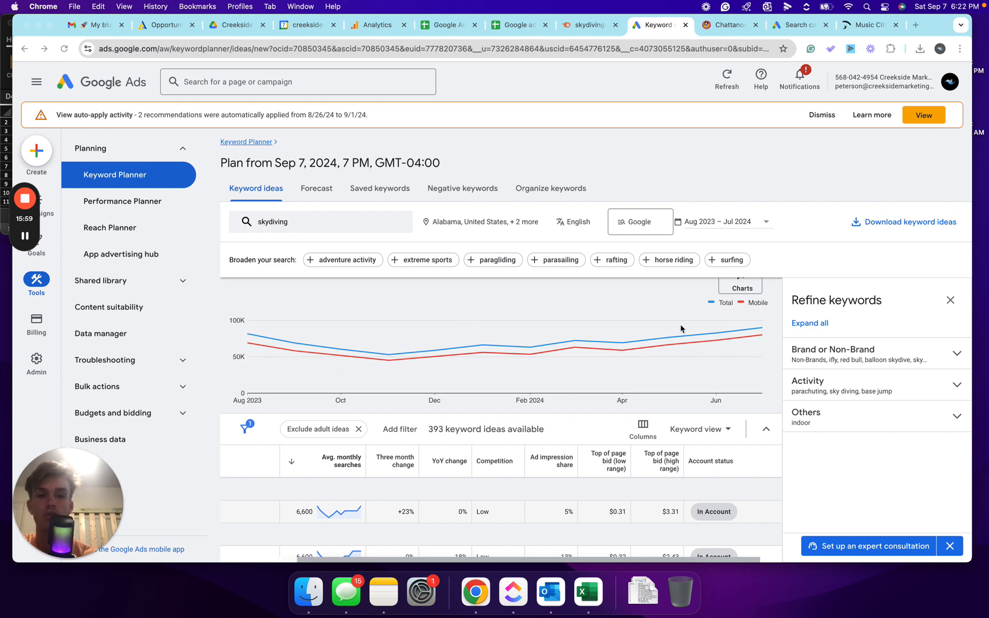
{"action": "scroll", "coordinate": [384, 391], "scroll_direction": "down", "scroll_amount": 1}
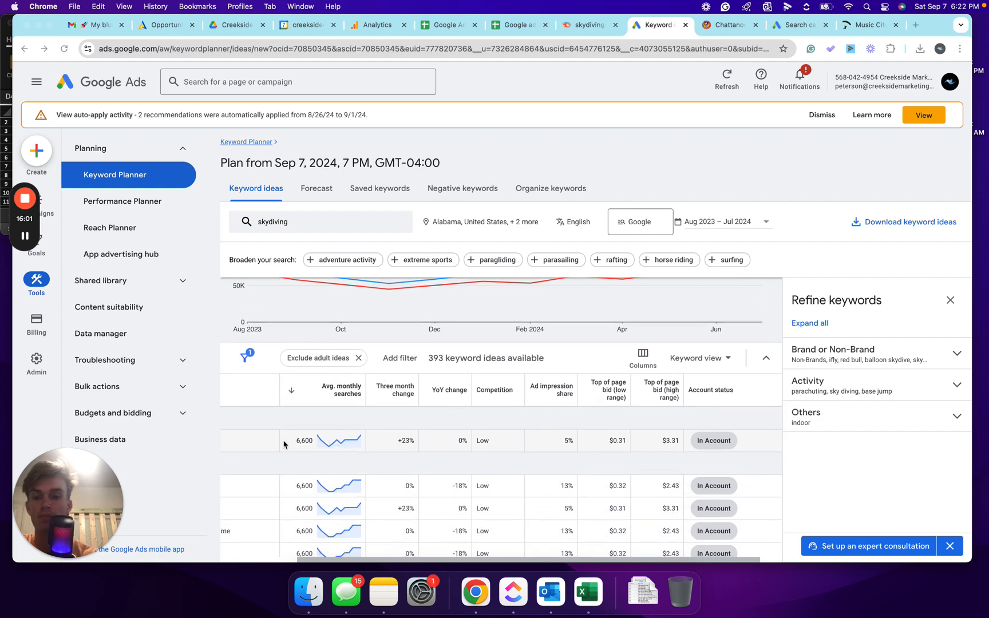
{"action": "scroll", "coordinate": [314, 444], "scroll_direction": "down", "scroll_amount": 3}
{"action": "scroll", "coordinate": [314, 444], "scroll_direction": "left", "scroll_amount": 2}
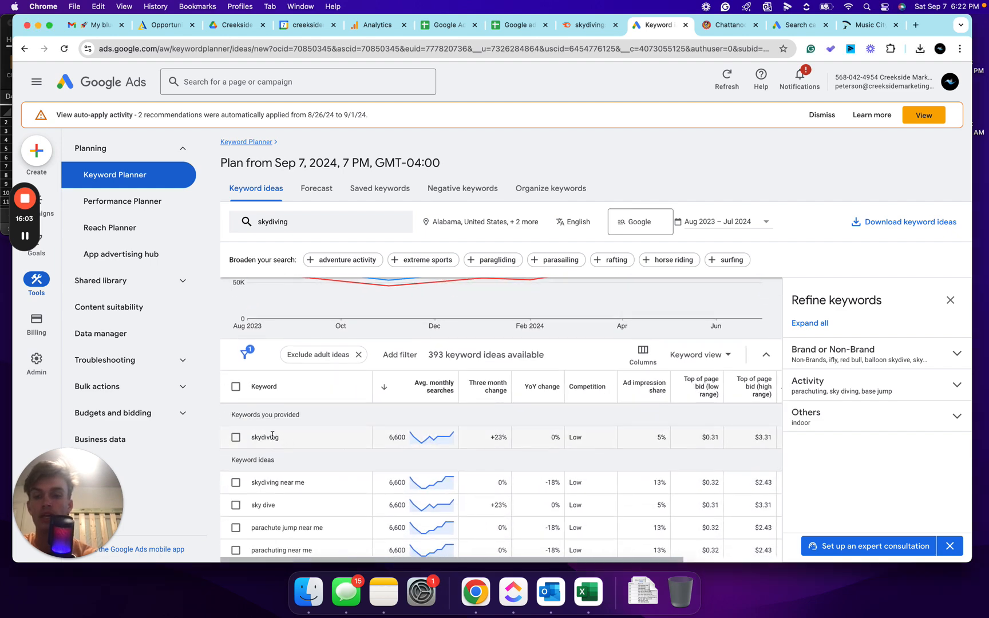
{"action": "scroll", "coordinate": [272, 435], "scroll_direction": "up", "scroll_amount": 1}
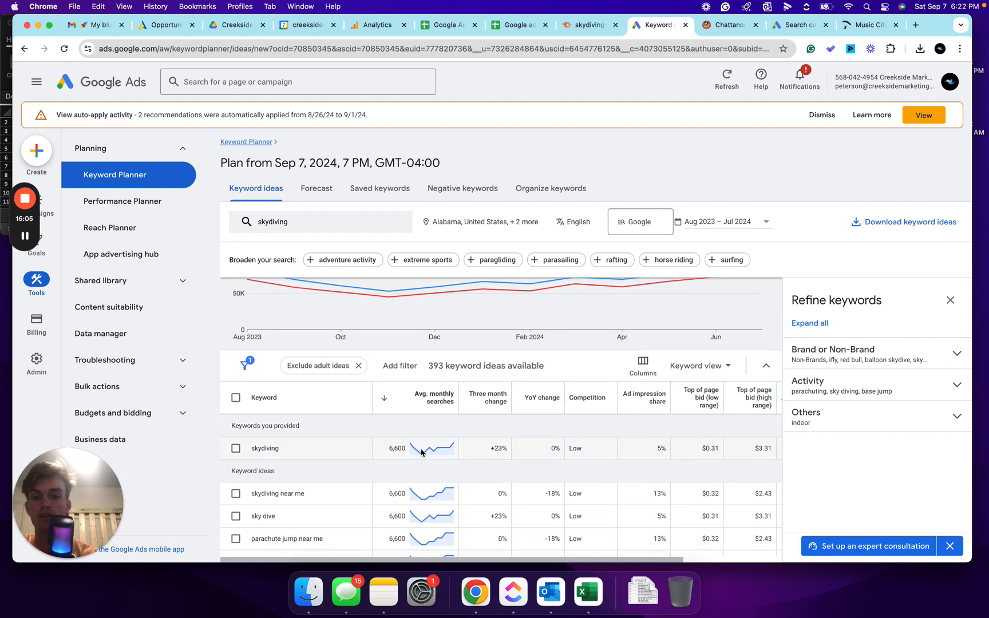
{"action": "mouse_move", "coordinate": [423, 456]}
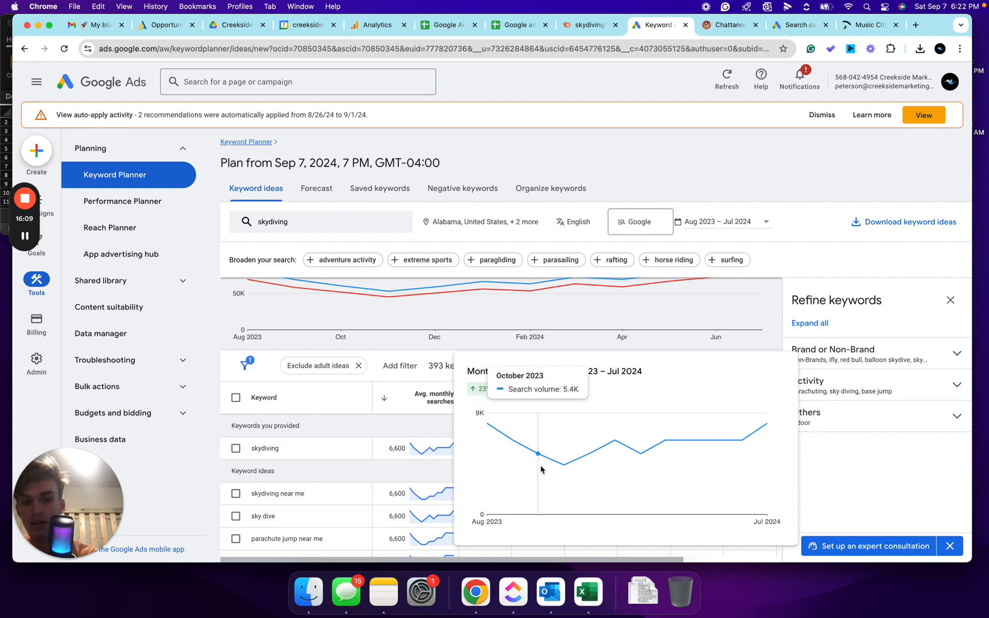
{"action": "mouse_move", "coordinate": [548, 459]}
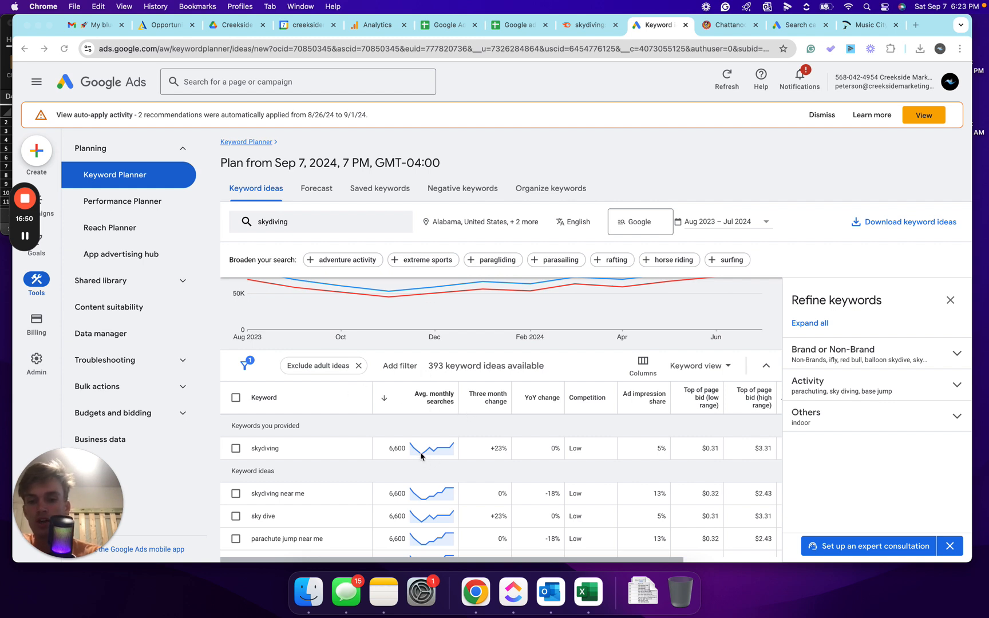
Step: Check the highest search months for "skydiving" in its trend chart and record "july, august" as peak months in cell D3 of the research spreadsheet
{"action": "mouse_move", "coordinate": [435, 451]}
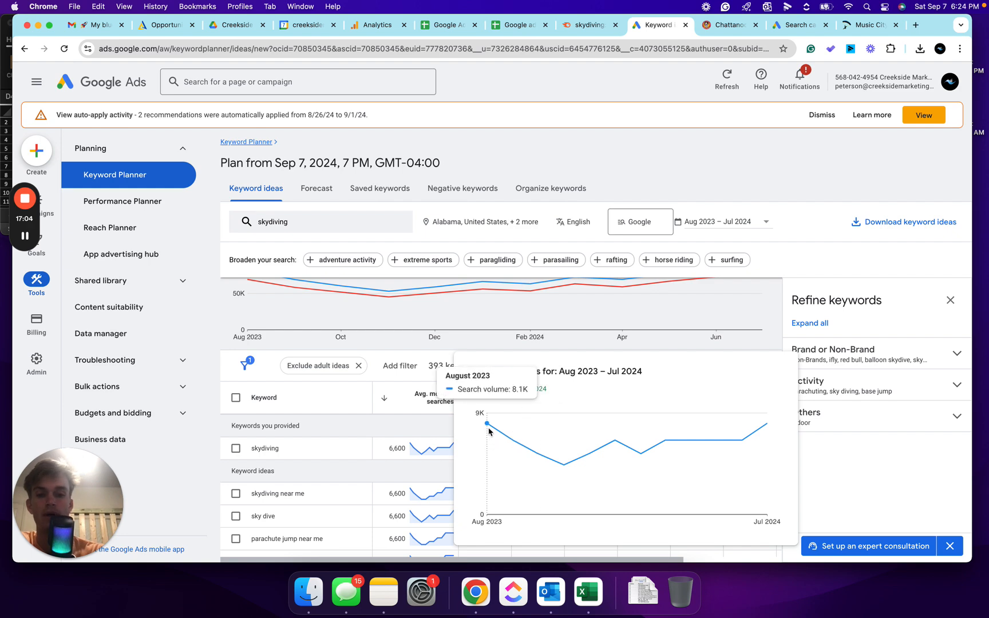
{"action": "left_click", "coordinate": [517, 26]}
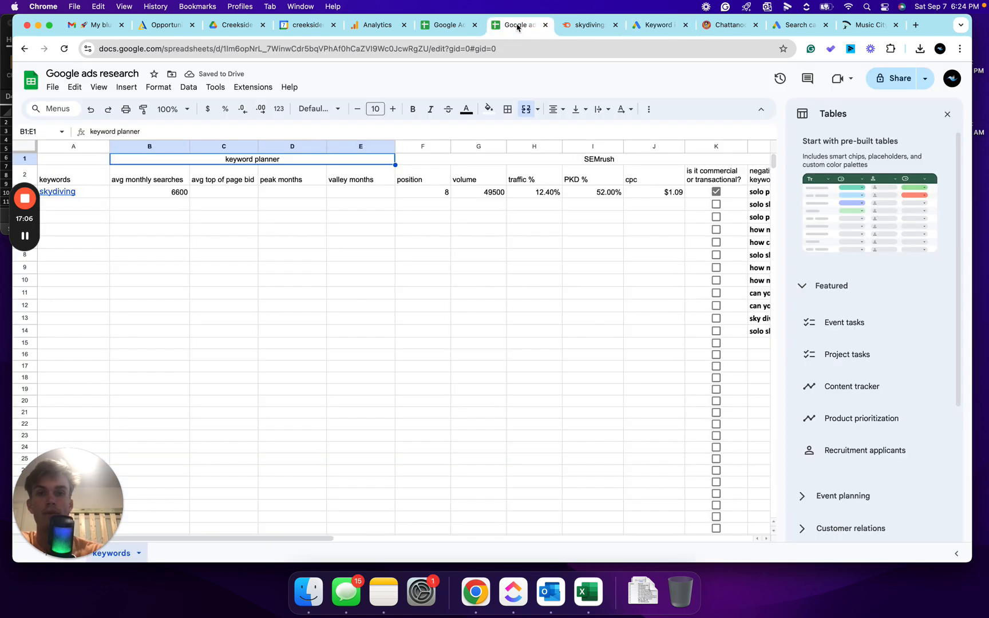
{"action": "double_click", "coordinate": [294, 192]}
{"action": "type", "text": "ju"}
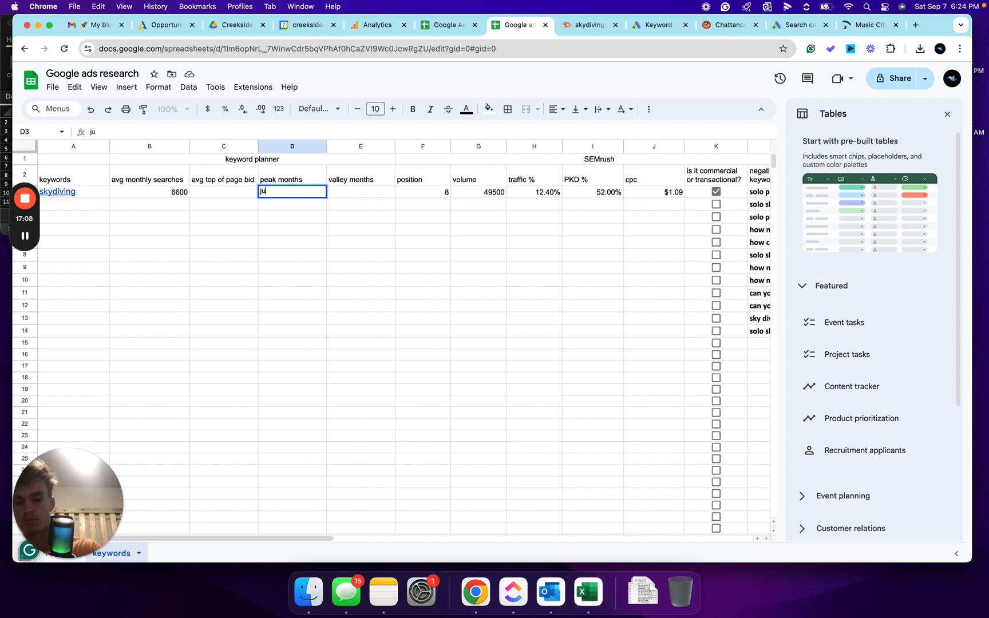
{"action": "type", "text": "ly, august"}
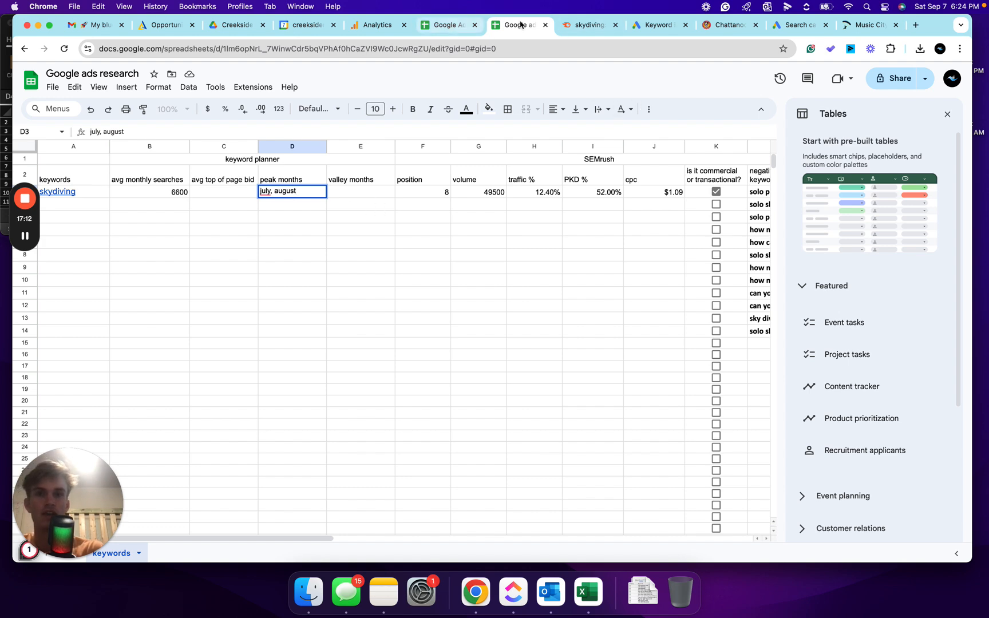
Step: Look up the lowest search month for "skydiving" in Keyword Planner and record "novemeber" as the valley month in cell E3 of the research spreadsheet
{"action": "left_click", "coordinate": [596, 25]}
{"action": "left_click", "coordinate": [654, 25]}
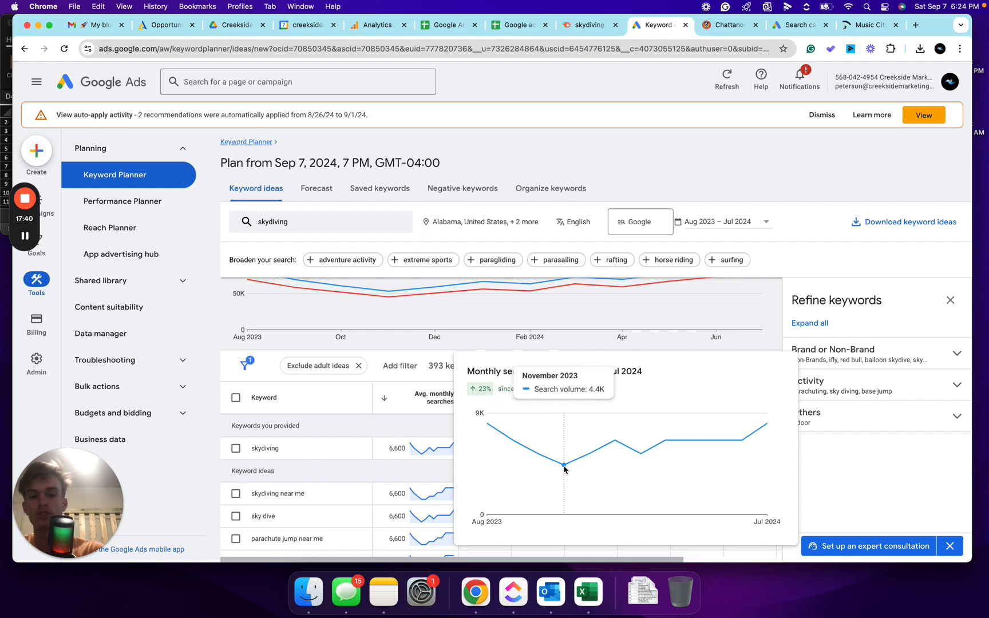
{"action": "left_click", "coordinate": [524, 25]}
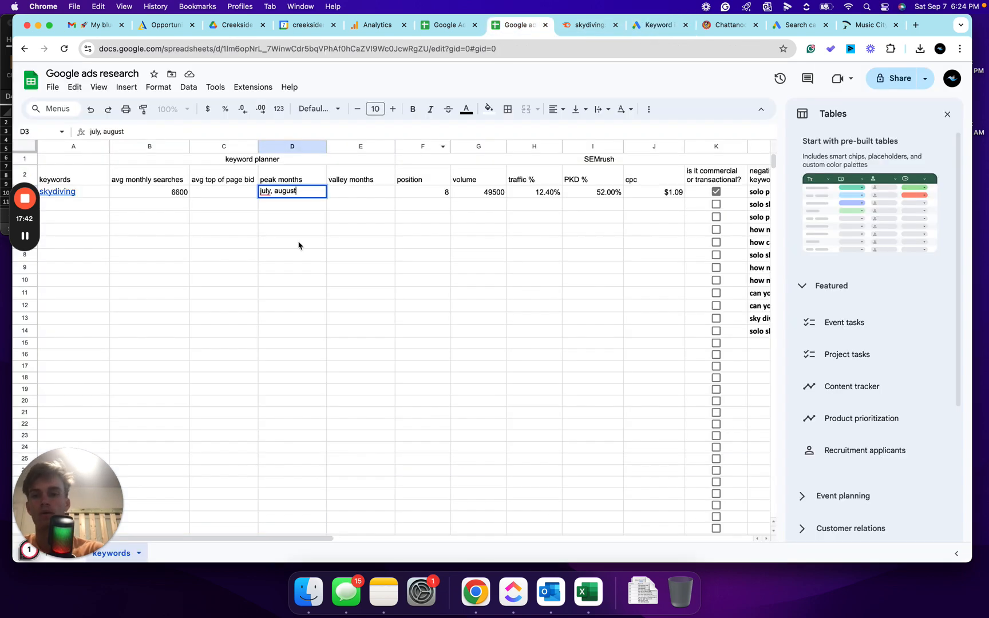
{"action": "left_click", "coordinate": [351, 196]}
{"action": "type", "text": "nov"}
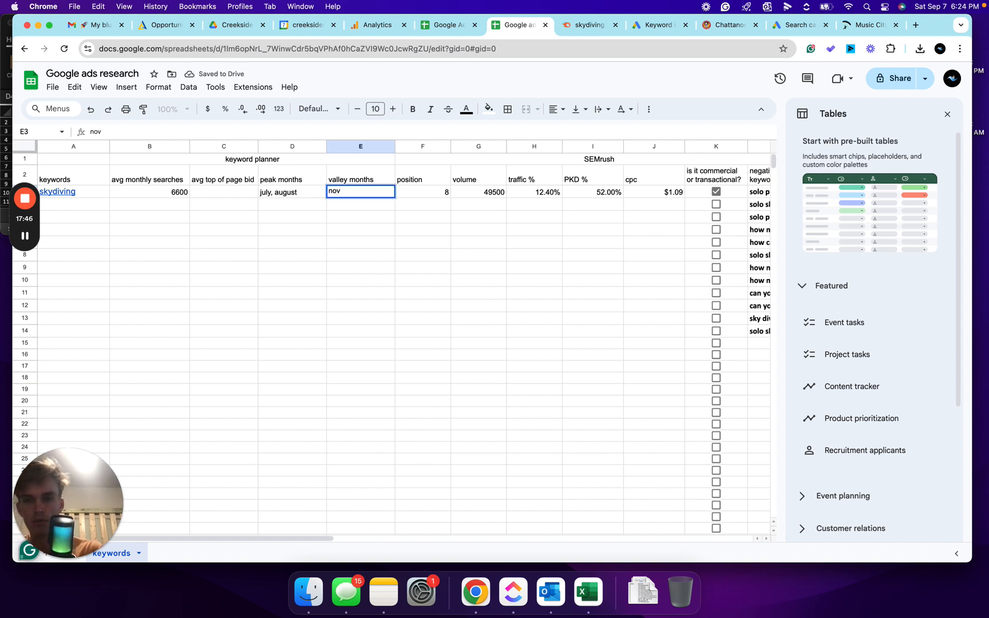
{"action": "type", "text": "emeber"}
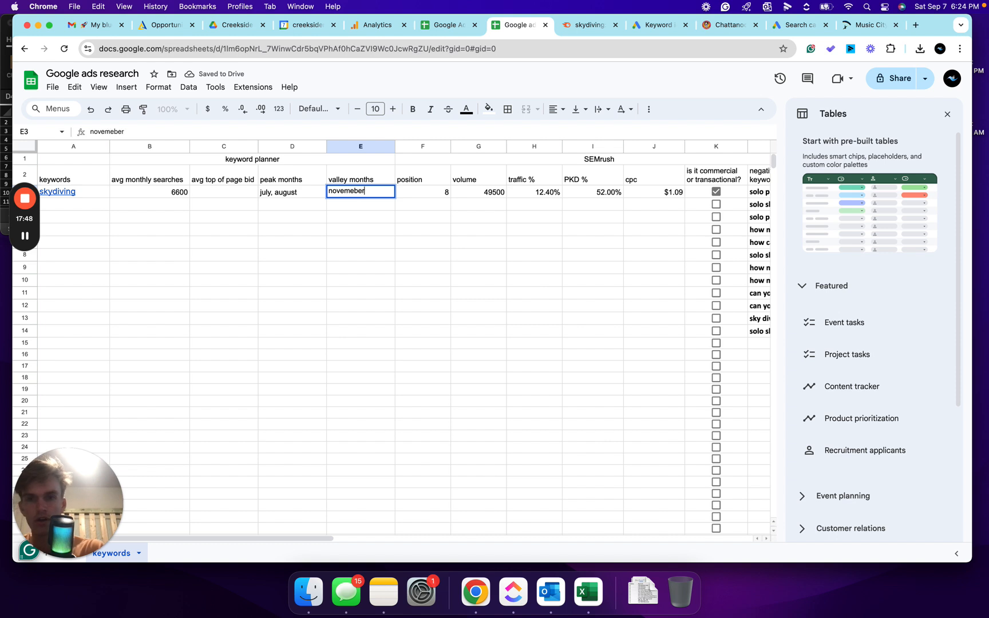
{"action": "left_click", "coordinate": [351, 208]}
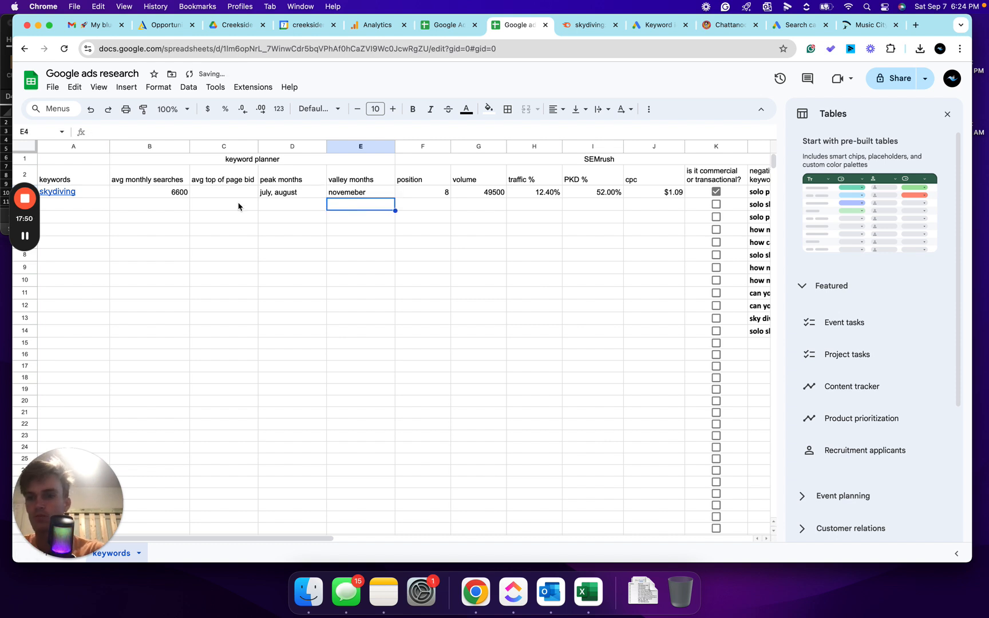
Step: Check the low and high top of page bids for "skydiving" in Keyword Planner and record their average, 1.81, in cell C3 of the spreadsheet
{"action": "left_click", "coordinate": [590, 26]}
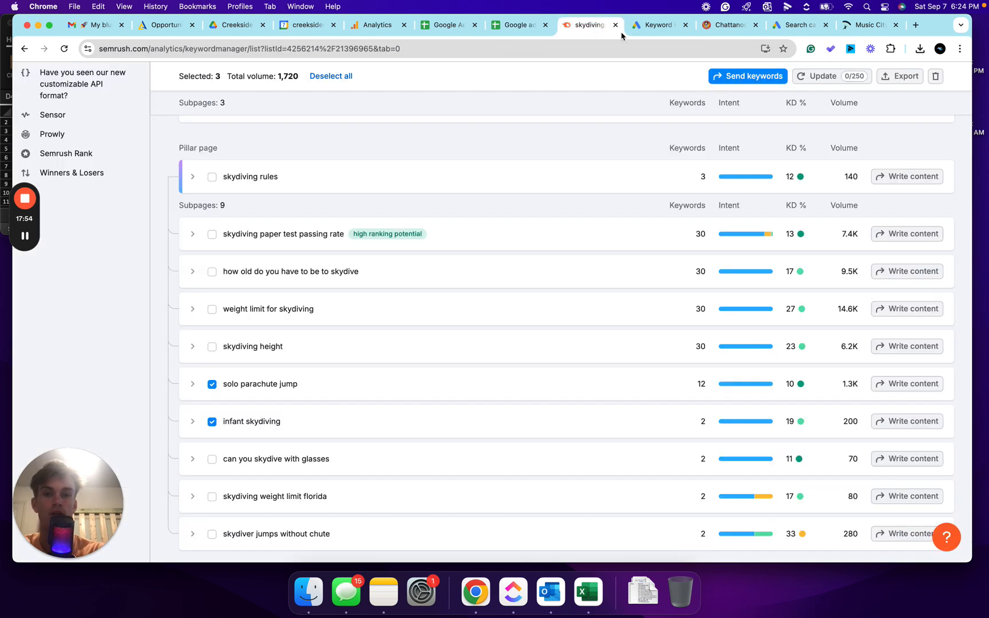
{"action": "left_click", "coordinate": [654, 25]}
{"action": "scroll", "coordinate": [365, 435], "scroll_direction": "down", "scroll_amount": 1}
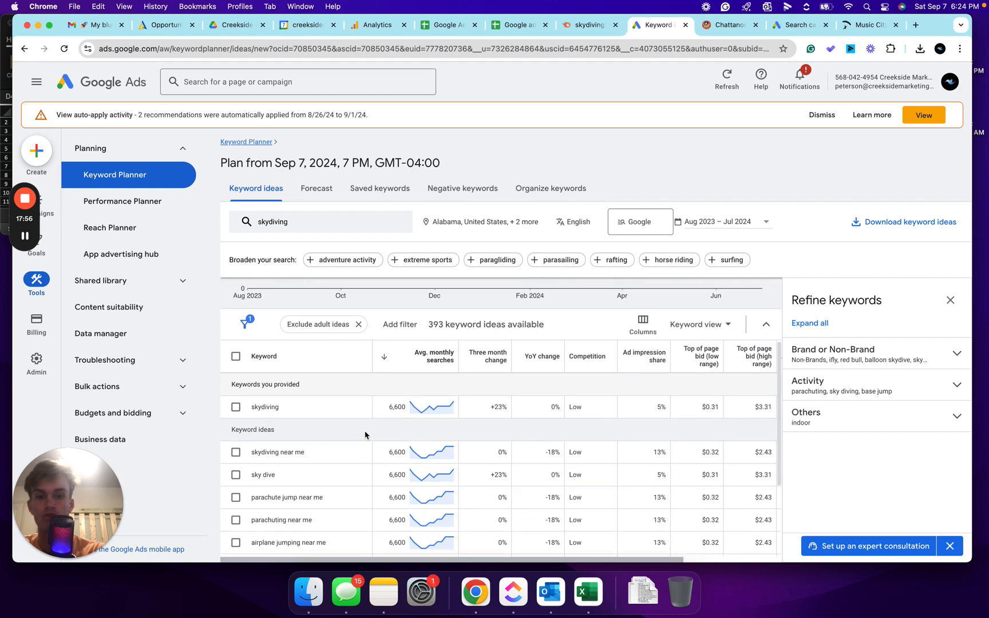
{"action": "scroll", "coordinate": [699, 423], "scroll_direction": "right", "scroll_amount": 3}
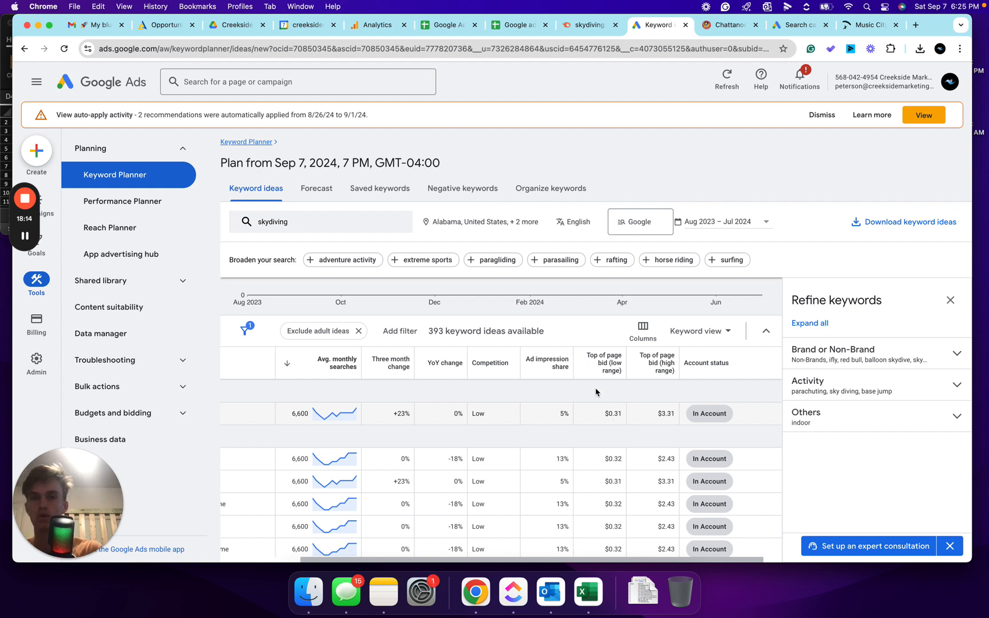
{"action": "left_click", "coordinate": [520, 24]}
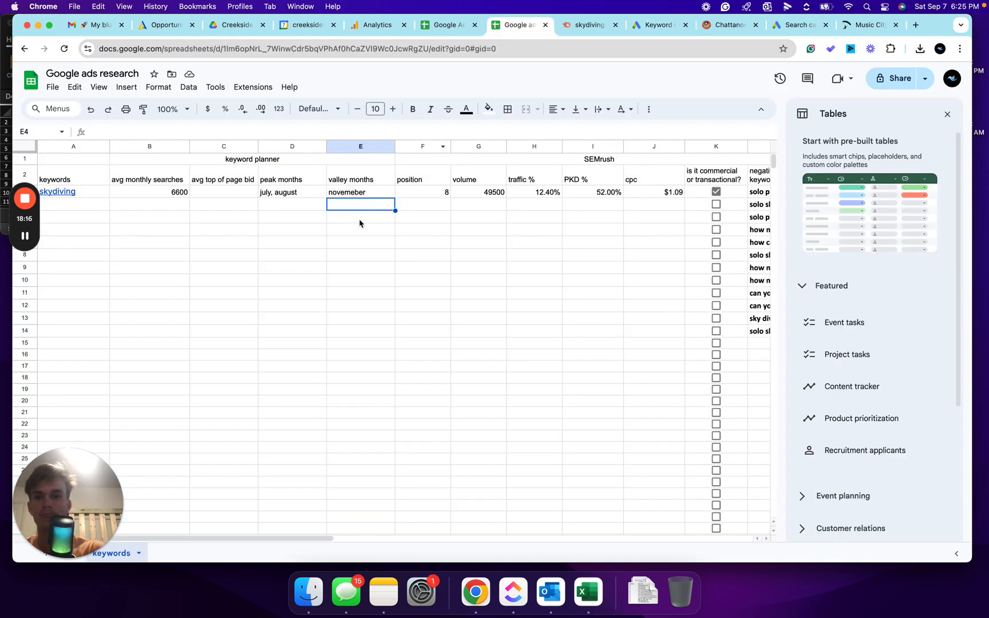
{"action": "left_click", "coordinate": [214, 195]}
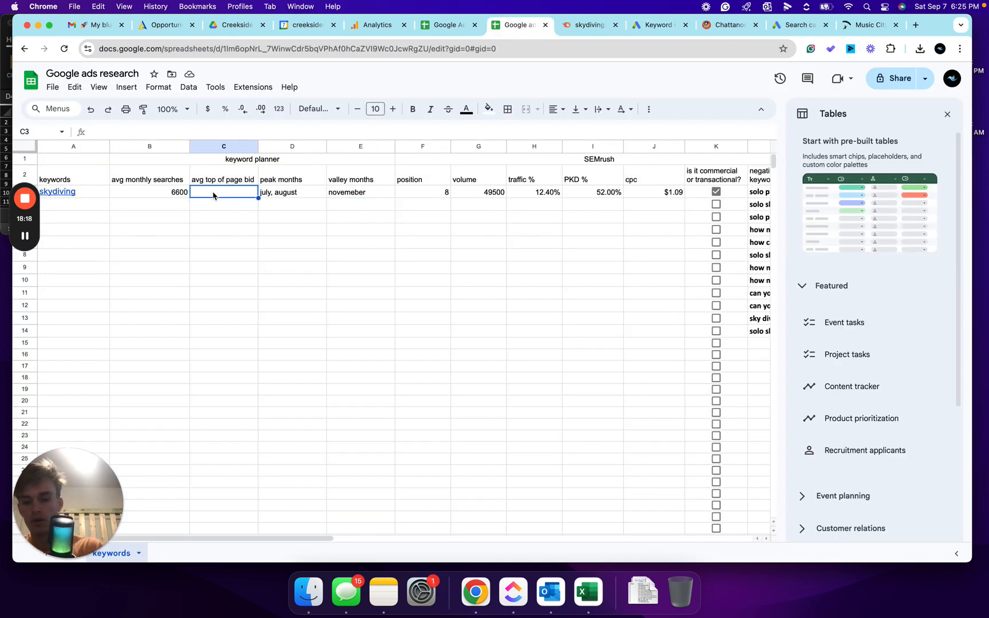
{"action": "type", "text": "1.81"}
{"action": "key", "text": "Return"}
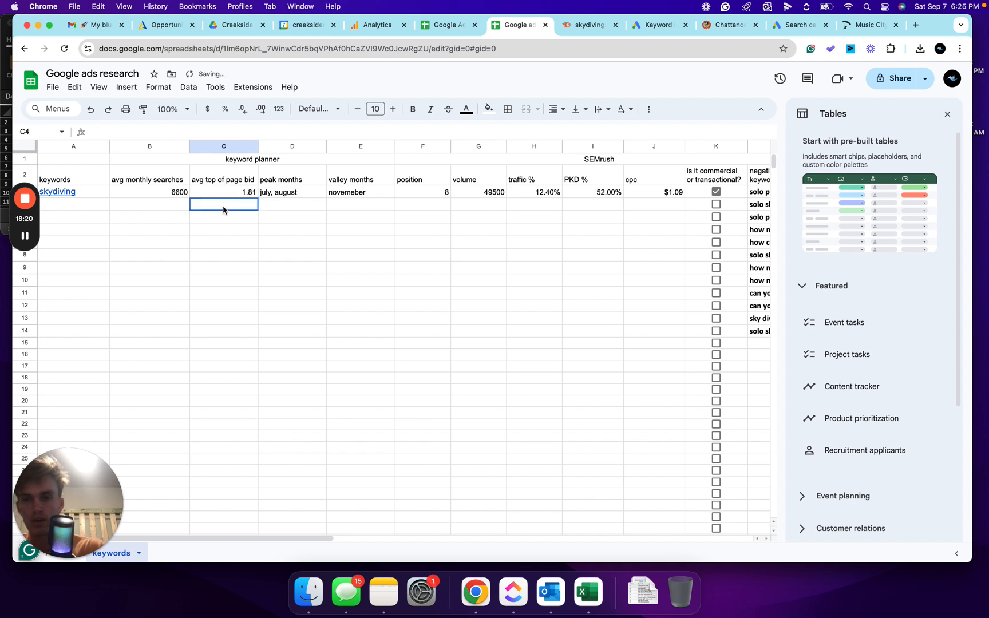
Step: Format the whole "avg top of page bid" column as dollar currency
{"action": "left_click", "coordinate": [221, 148]}
{"action": "left_click", "coordinate": [207, 109]}
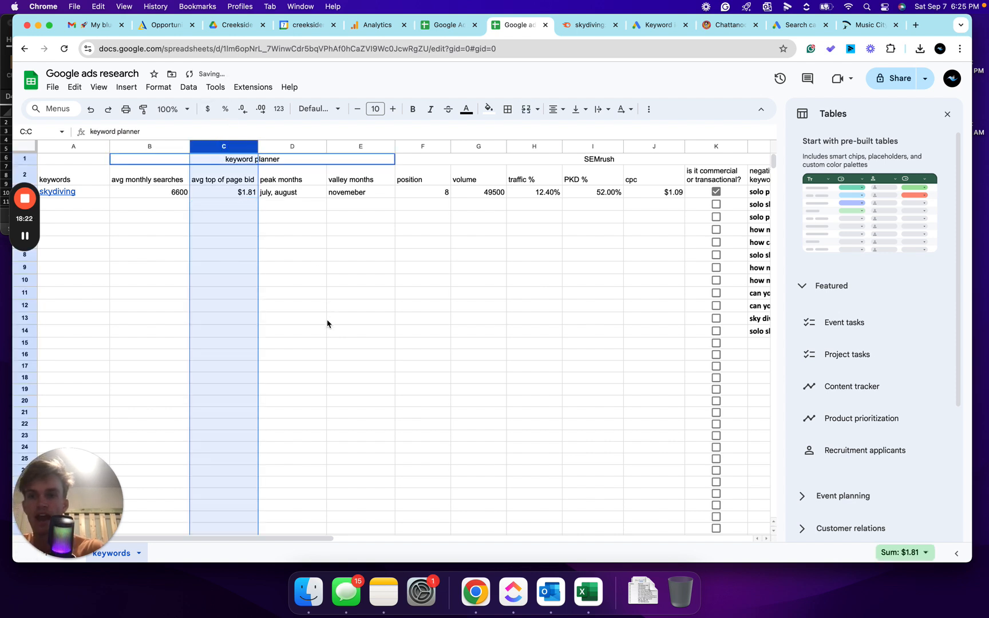
{"action": "left_click_drag", "start_coordinate": [294, 236], "coordinate": [296, 238]}
{"action": "left_click", "coordinate": [302, 255]}
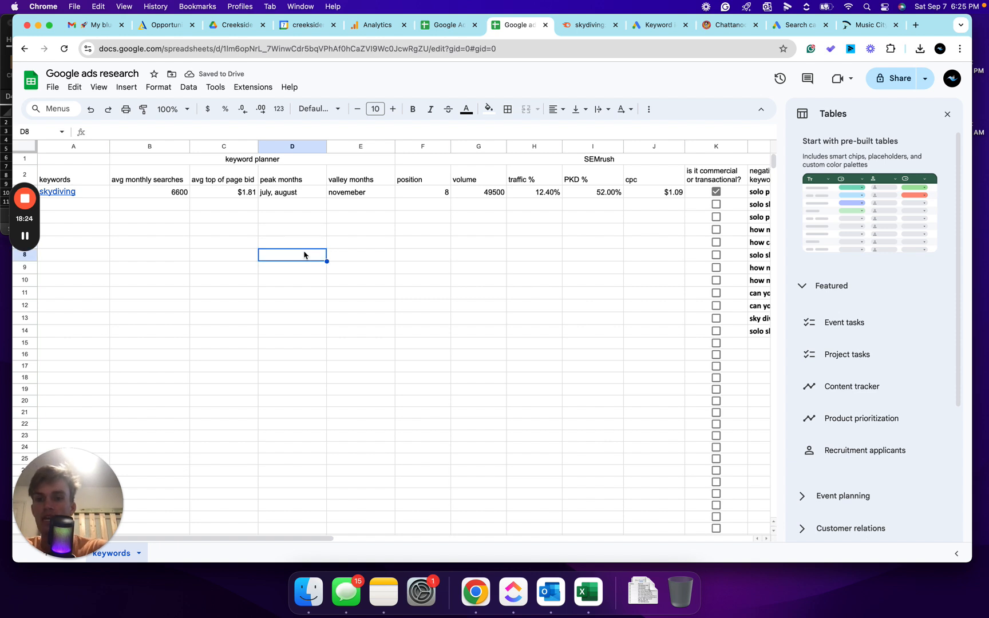